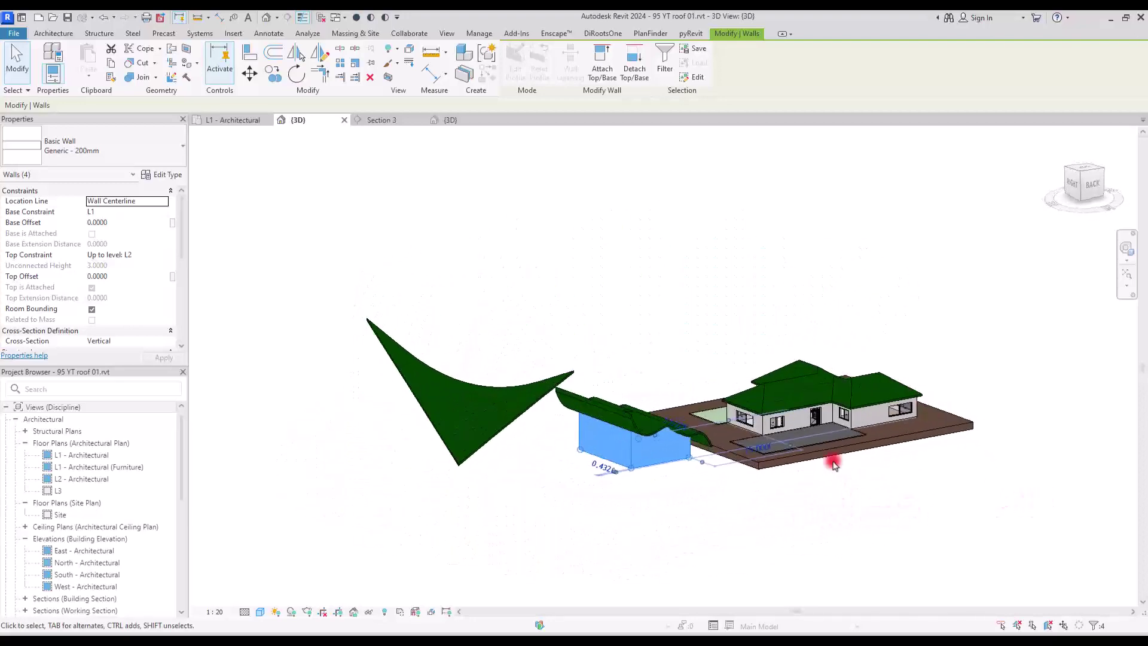
Examine the house roof, the wavy roof and the curved pointed roof in the 3D view from several angles
scroll(833, 461, up, 6)
shift+middle_drag(838, 436, 766, 376)
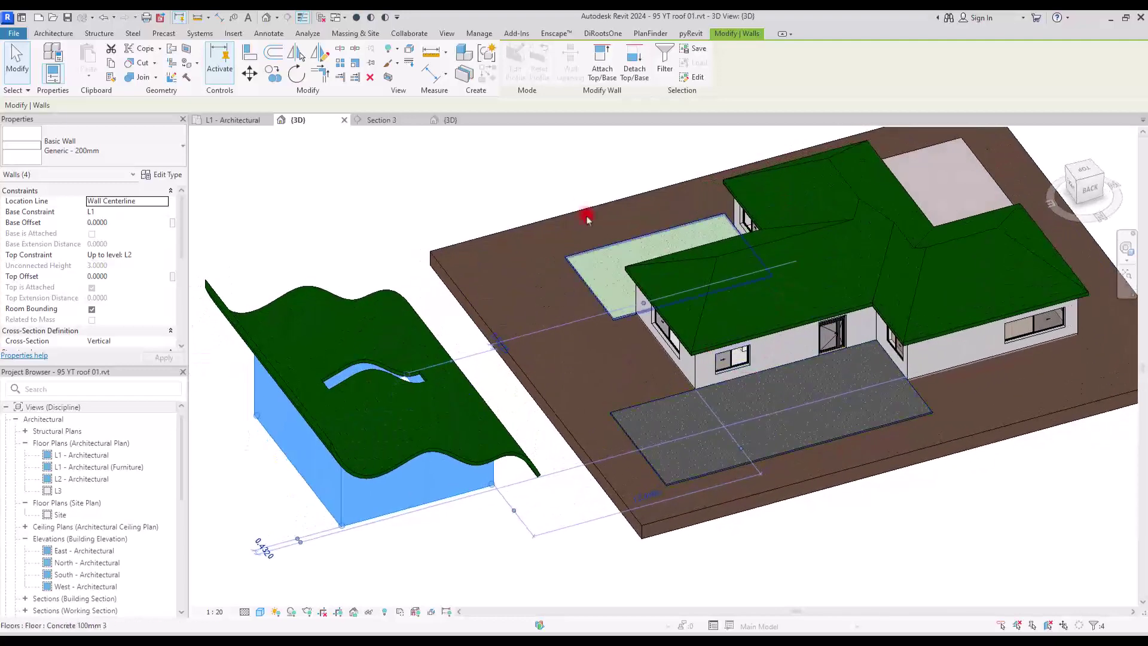
middle_drag(586, 215, 472, 343)
middle_drag(320, 356, 608, 264)
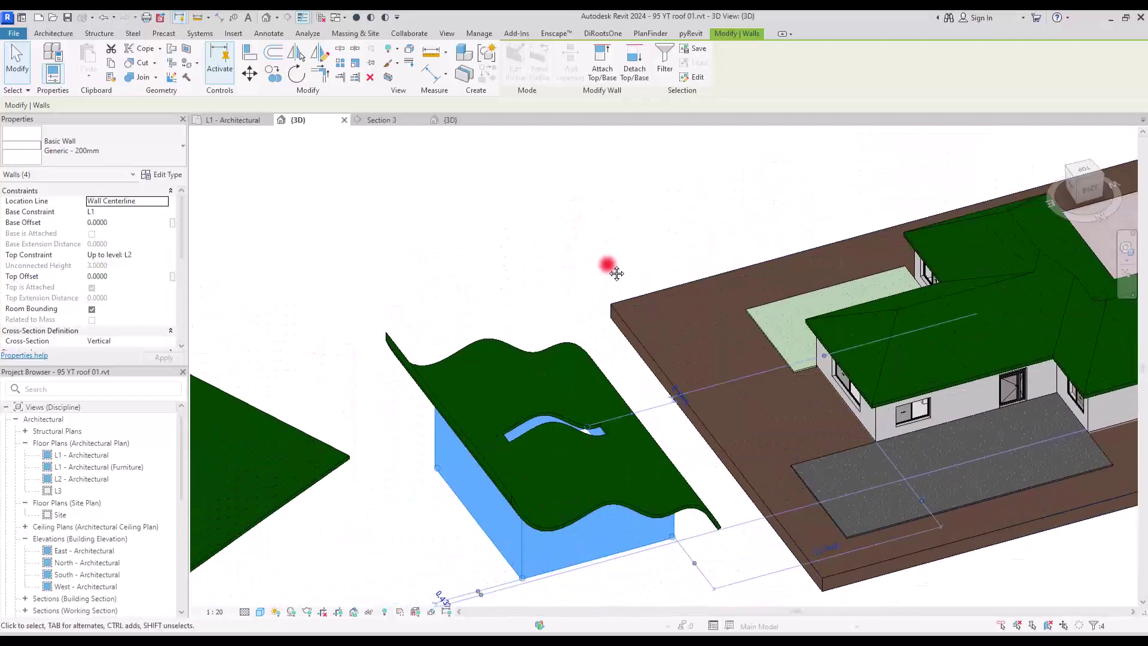
scroll(440, 333, up, 3)
mouse_move(441, 333)
middle_down()
mouse_move(797, 228)
mouse_move(587, 235)
mouse_move(605, 223)
middle_up()
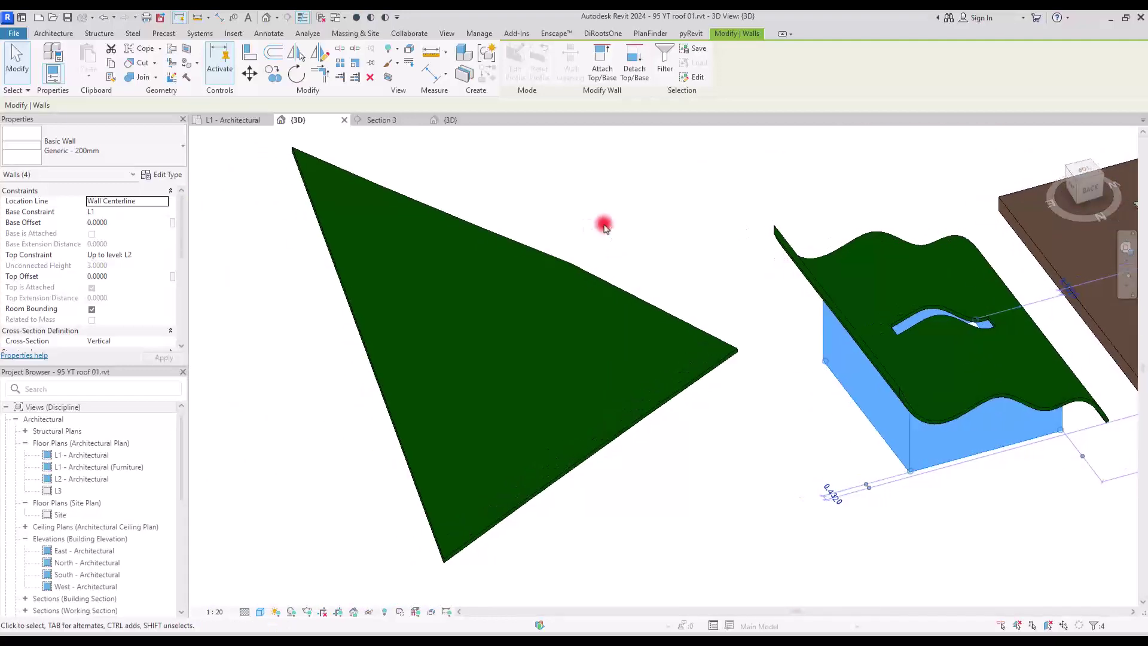
key(Escape)
scroll(525, 238, down, 3)
shift+middle_drag(526, 238, 739, 266)
scroll(633, 267, down, 3)
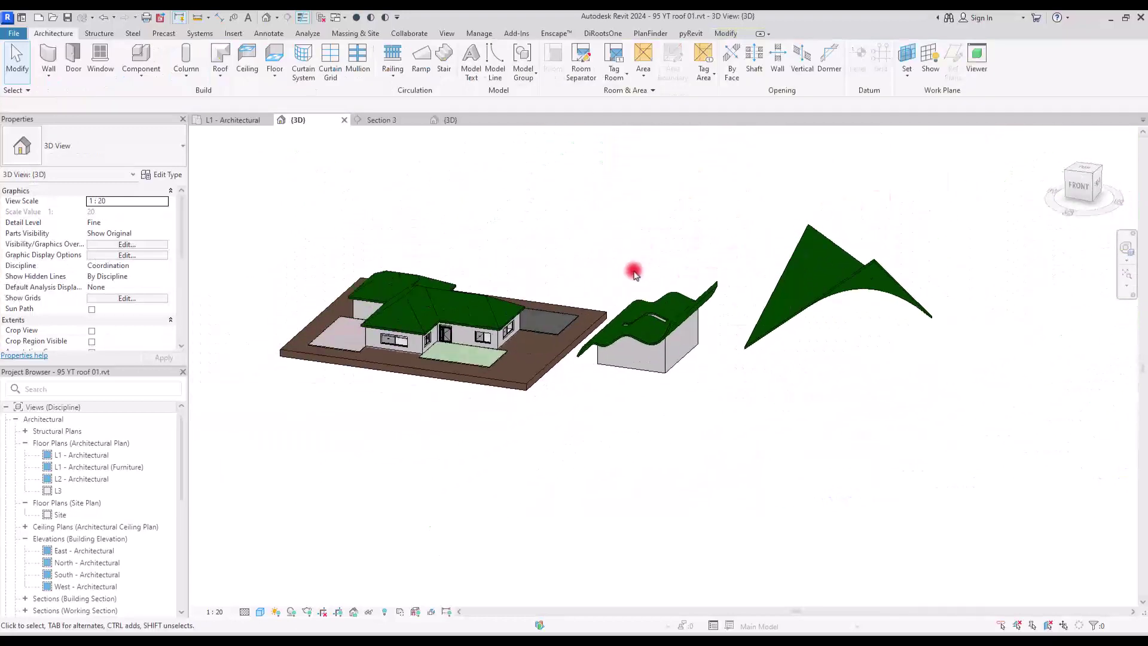
shift+middle_drag(633, 266, 599, 343)
scroll(601, 348, up, 2)
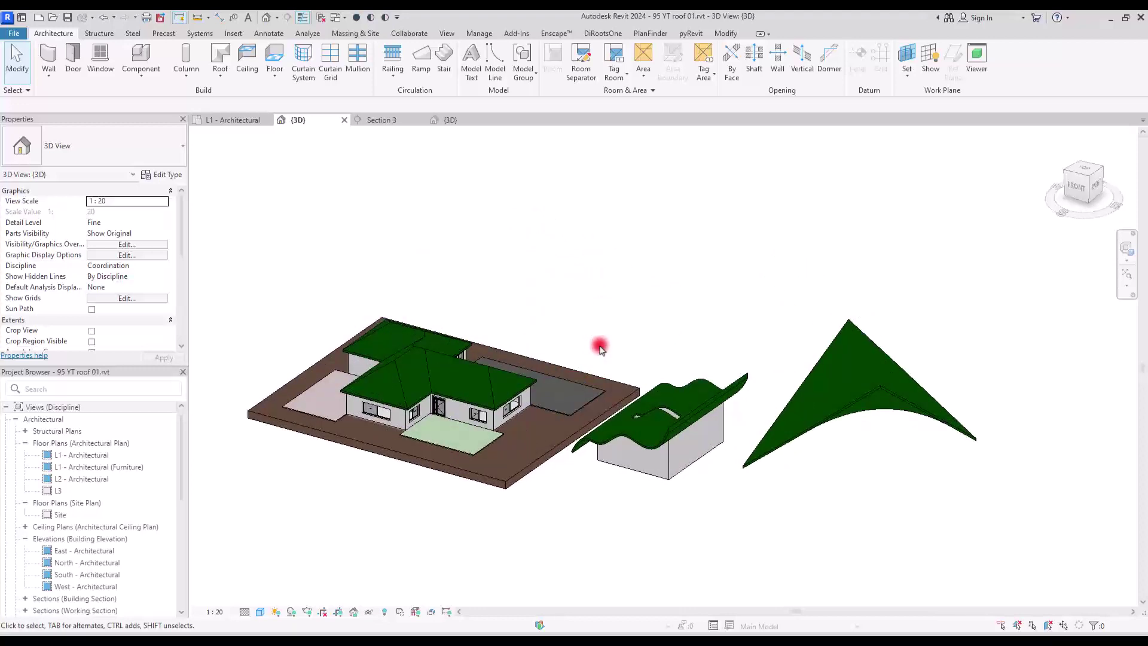
Start a roof by footprint in the L1 - Architectural floor plan and move it to level L2
click(725, 34)
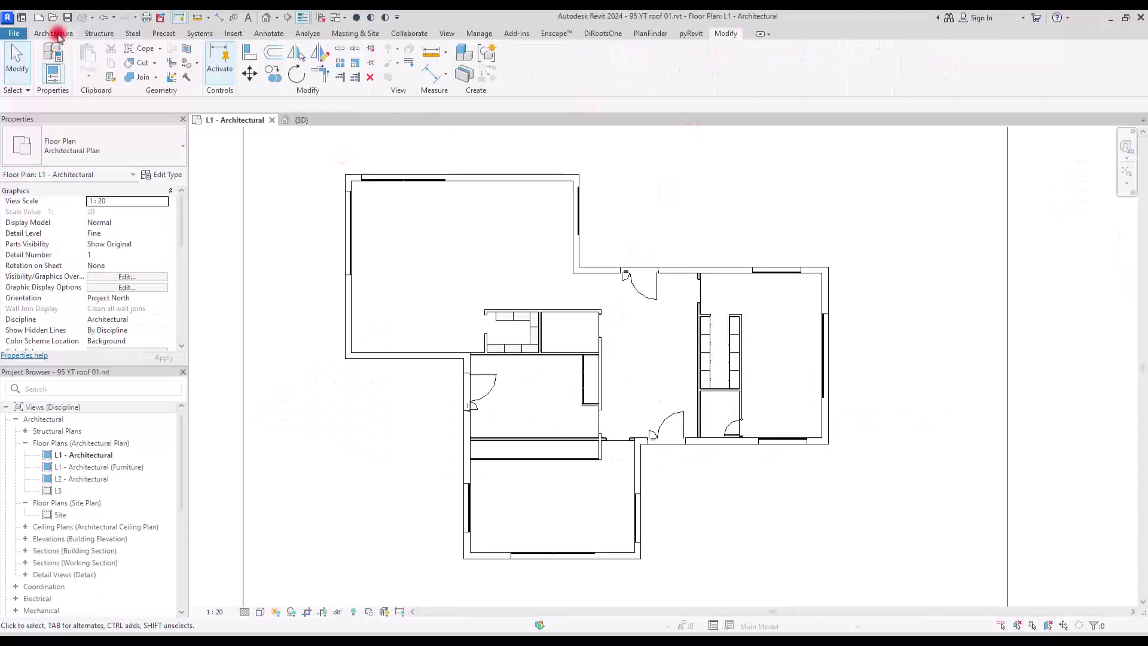
click(58, 34)
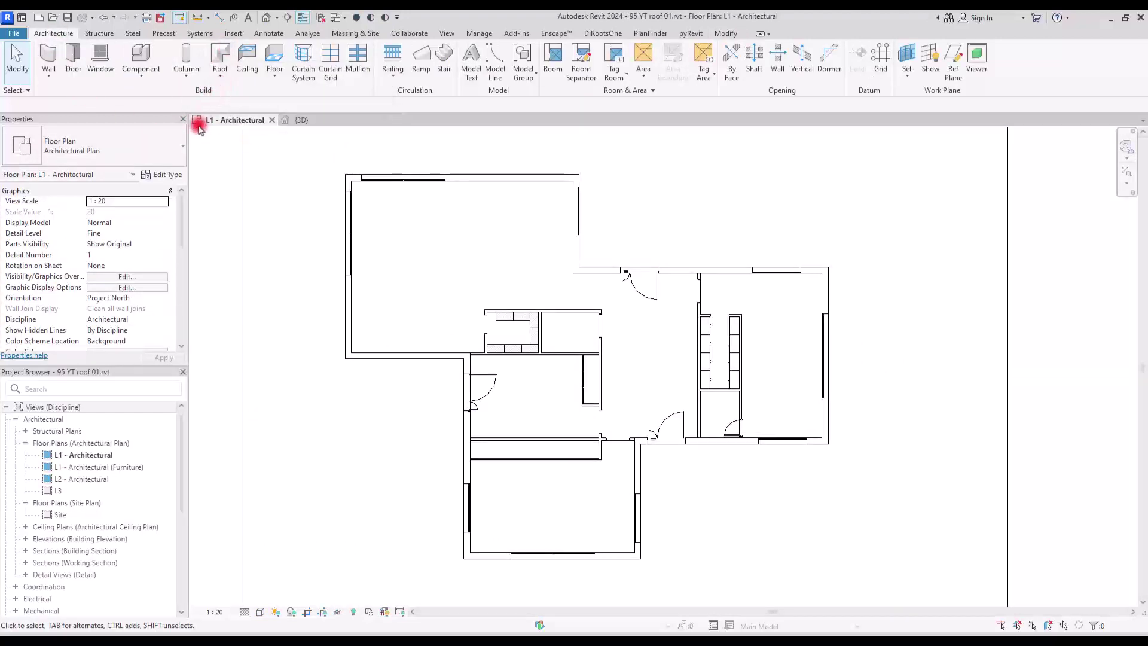
click(220, 73)
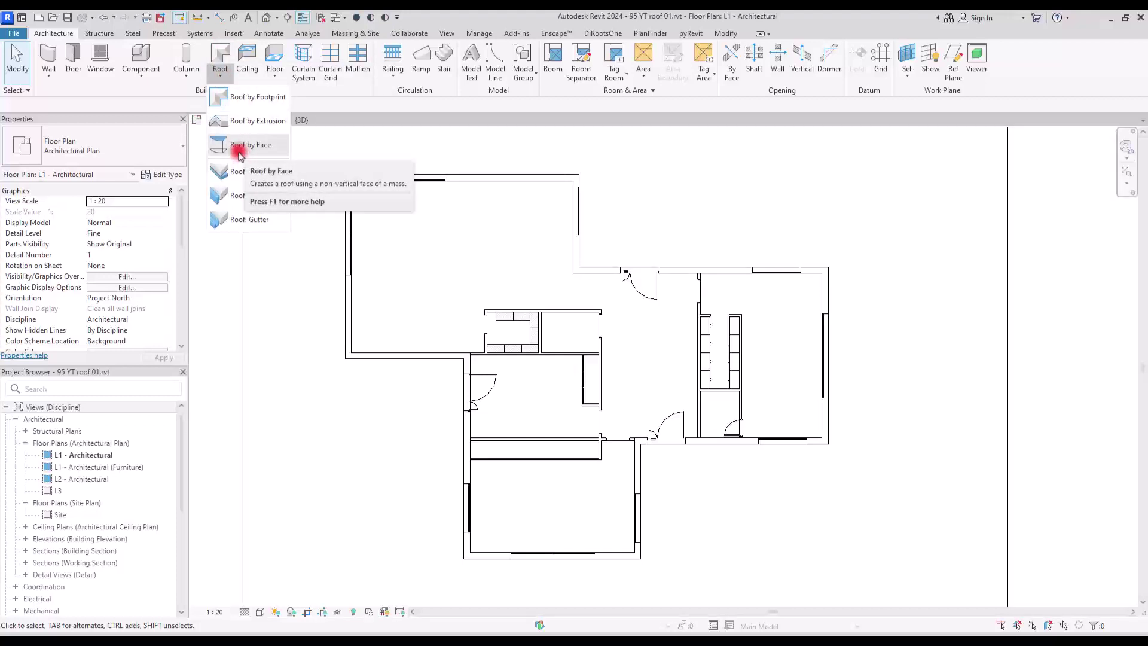
click(225, 105)
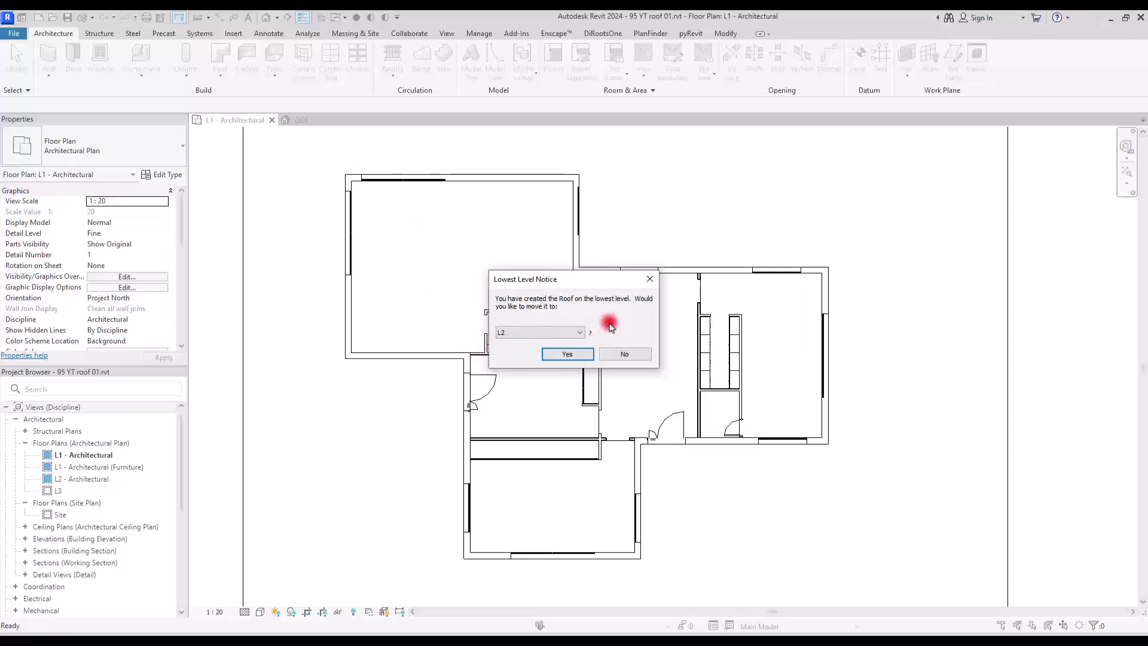
click(554, 333)
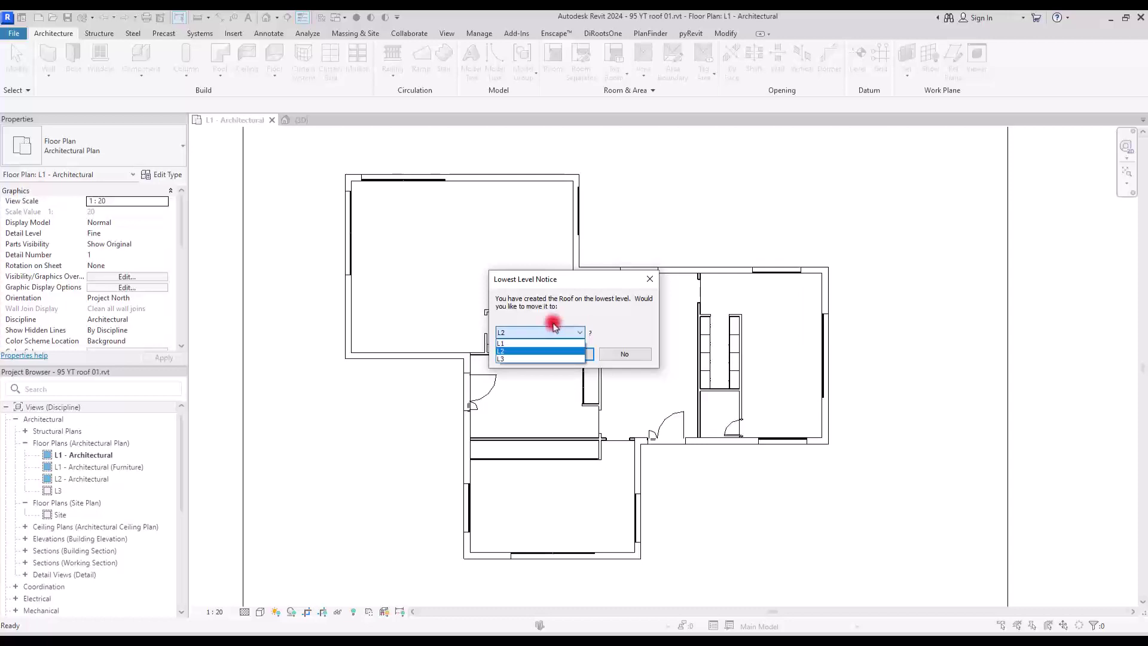
click(512, 351)
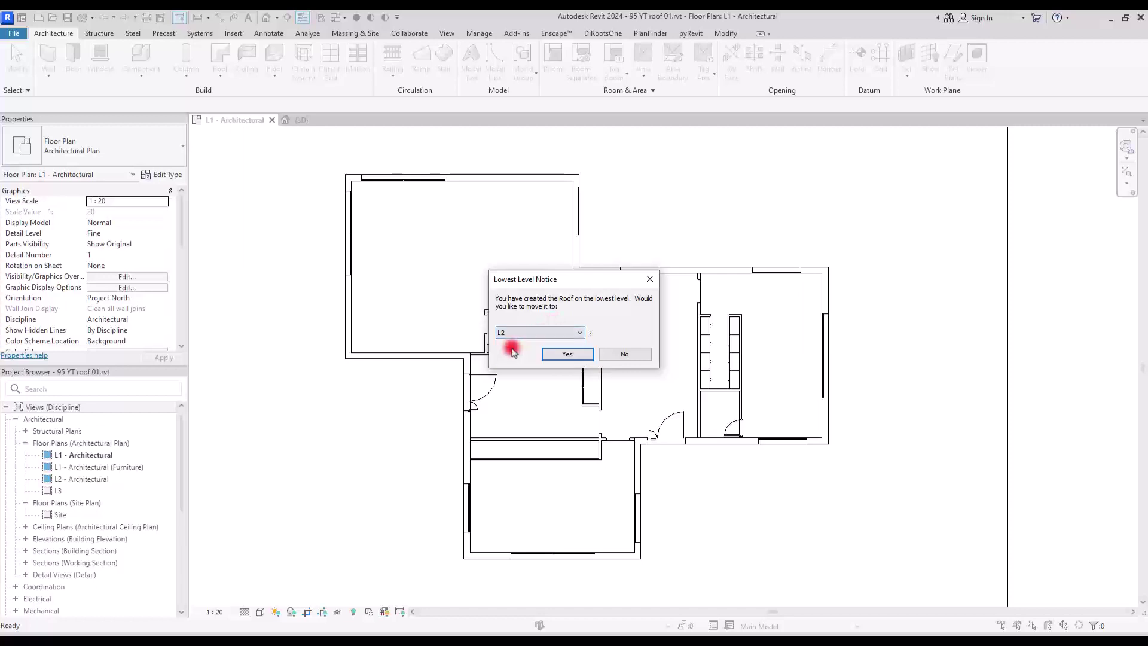
click(566, 354)
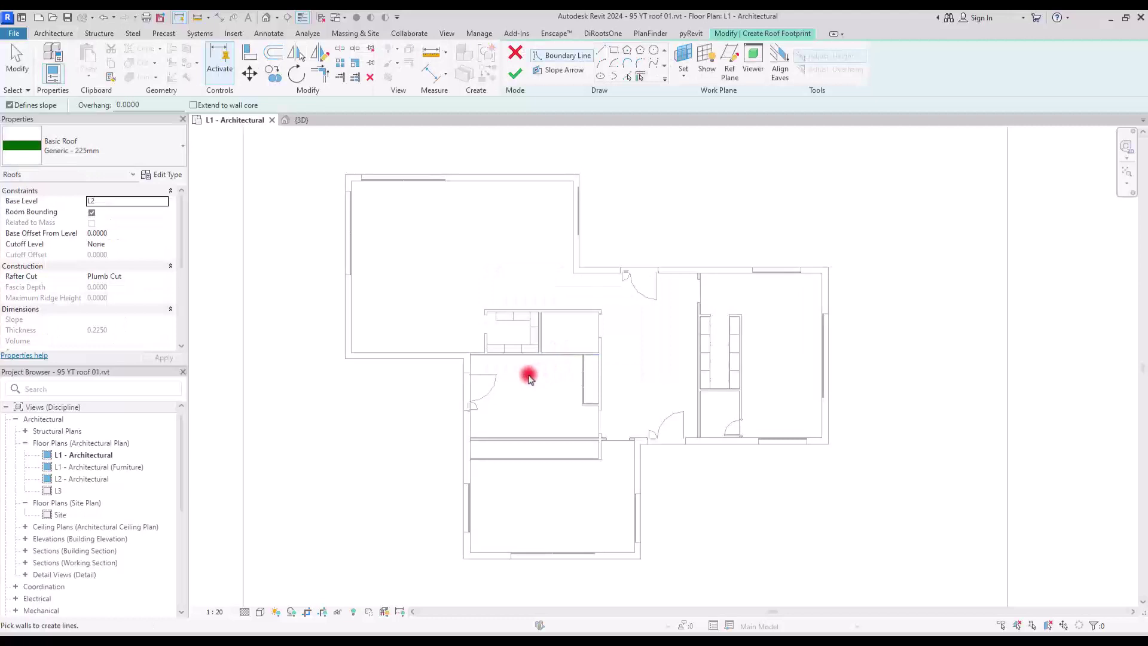
Choose the M_Steel Truss - Insulation on Metal Deck - EPDM roof type and inspect its layer structure
key(Escape)
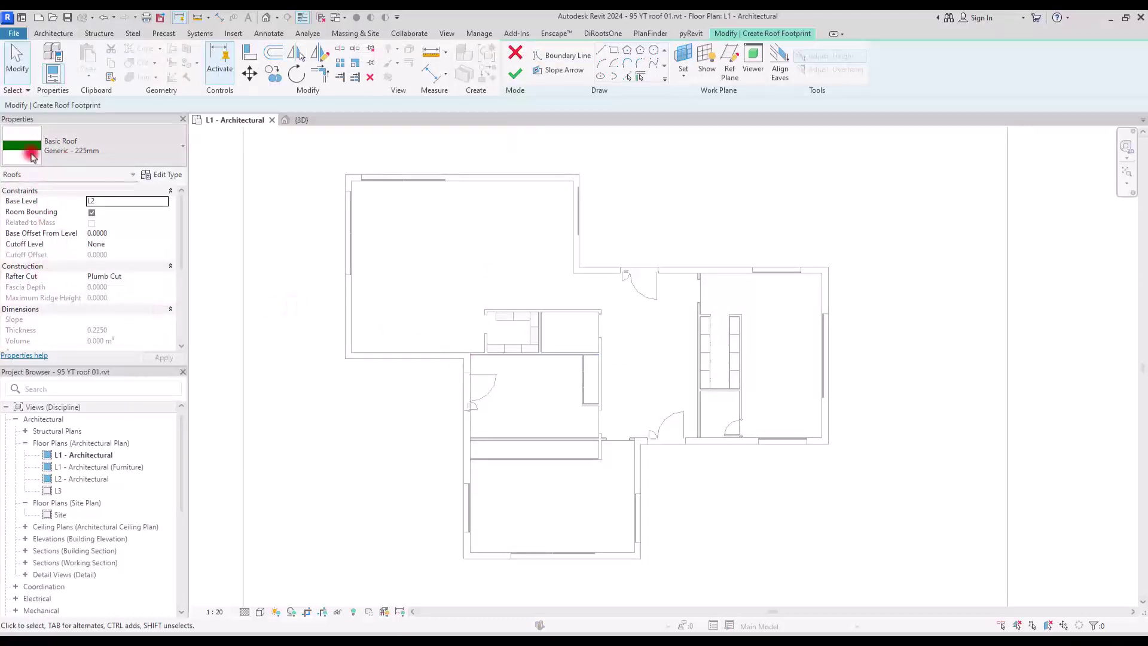
click(139, 145)
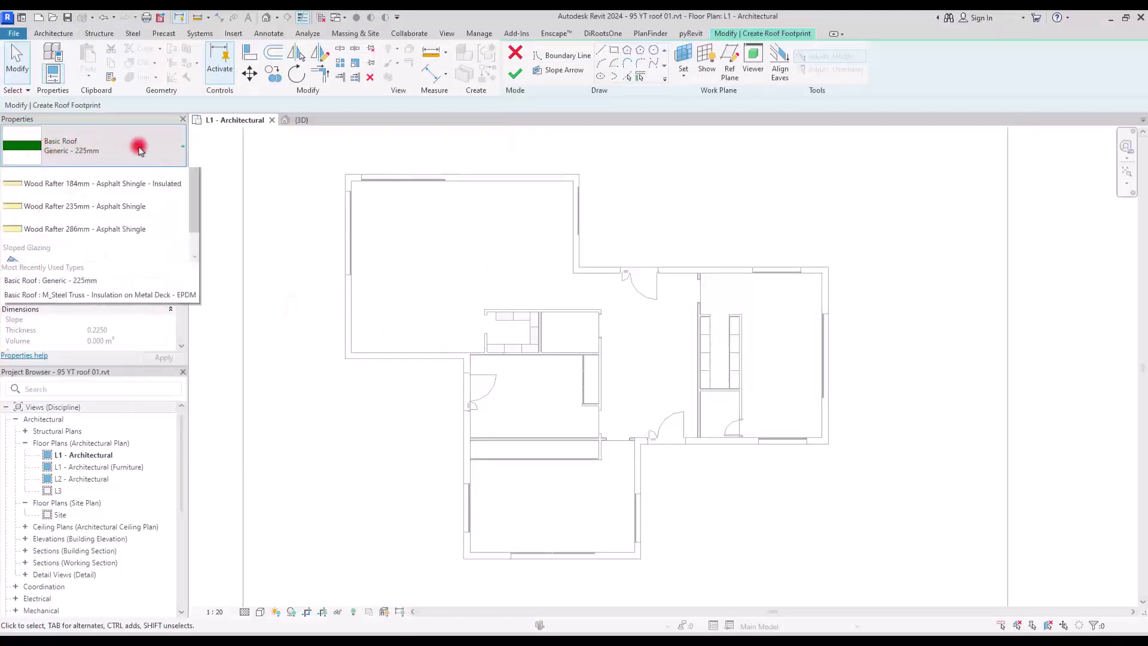
drag(192, 267, 199, 218)
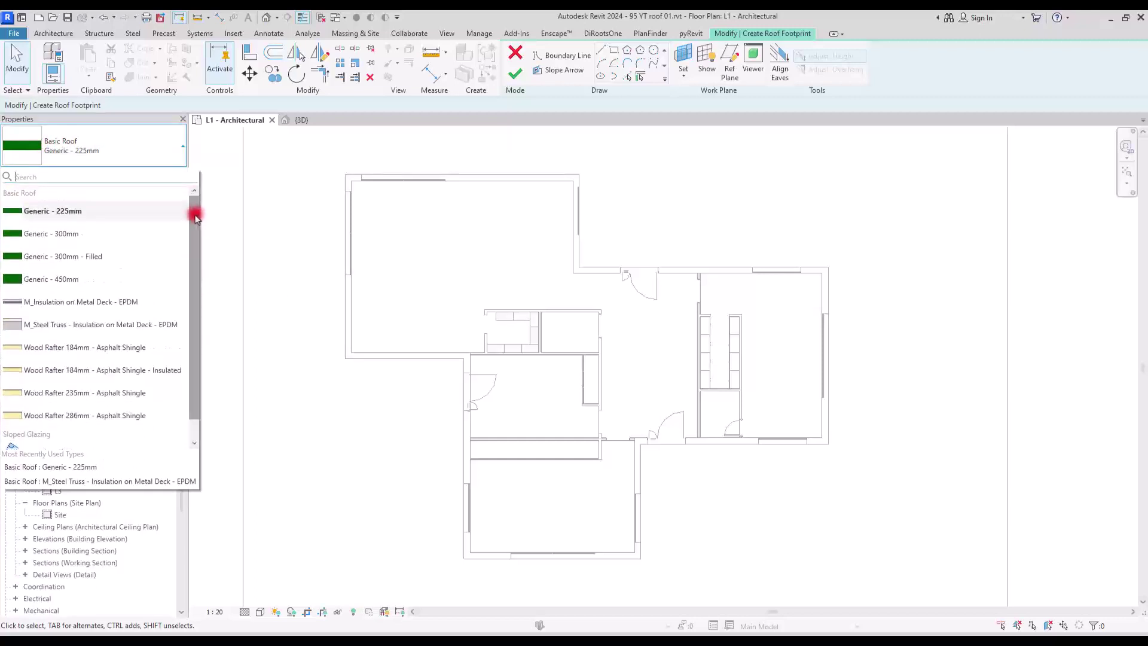
click(48, 324)
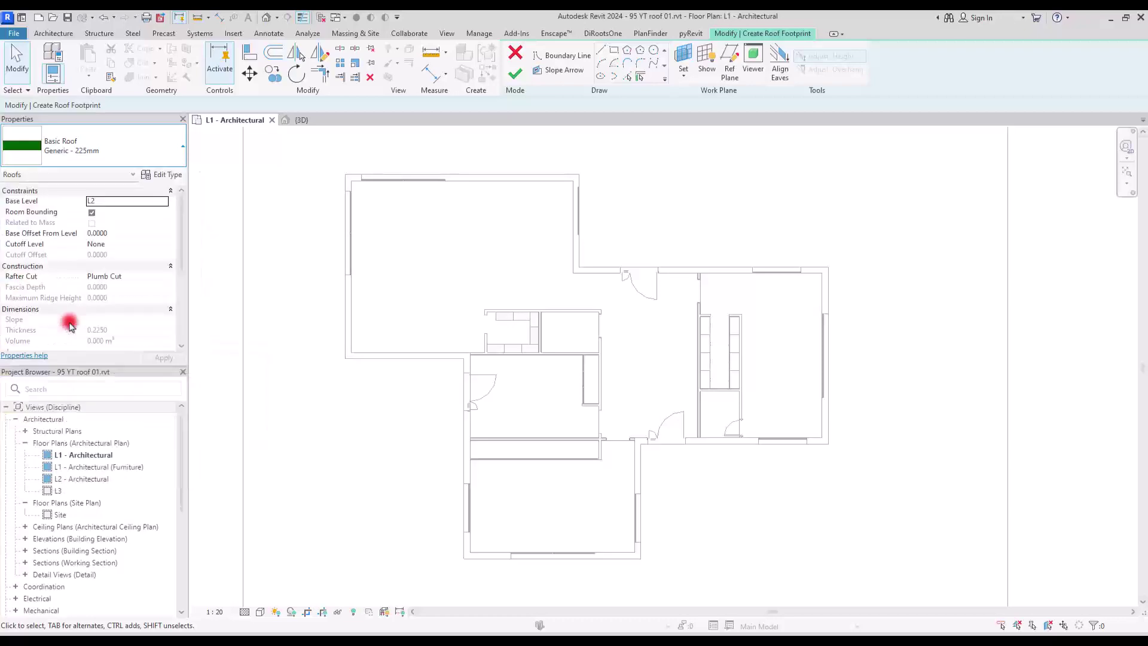
click(164, 177)
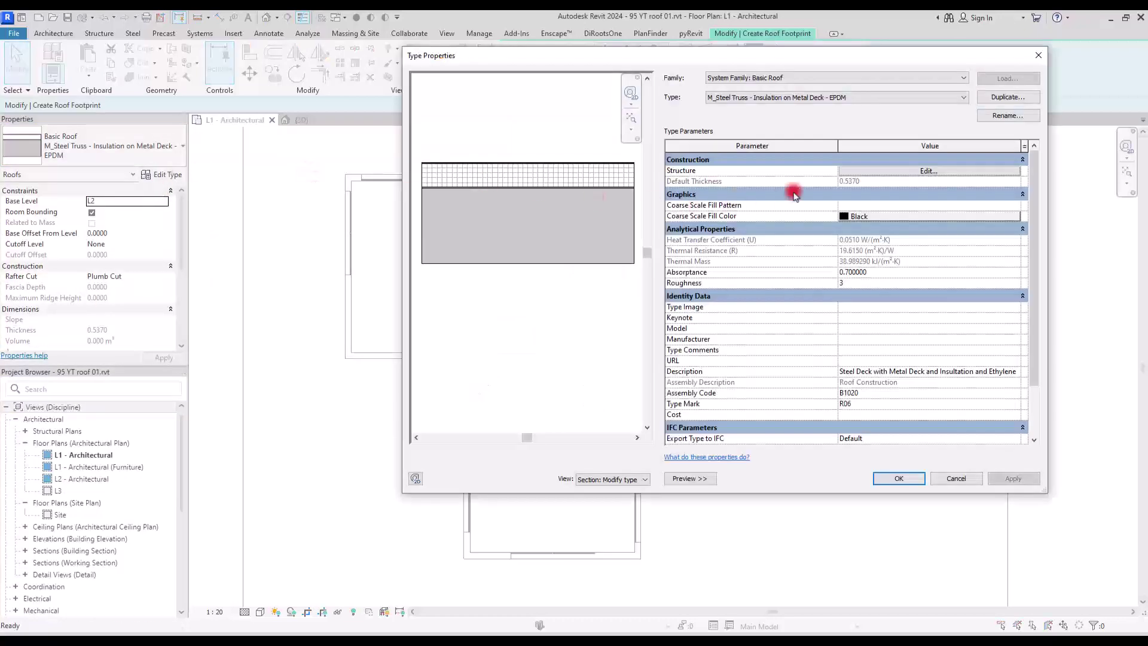
click(914, 170)
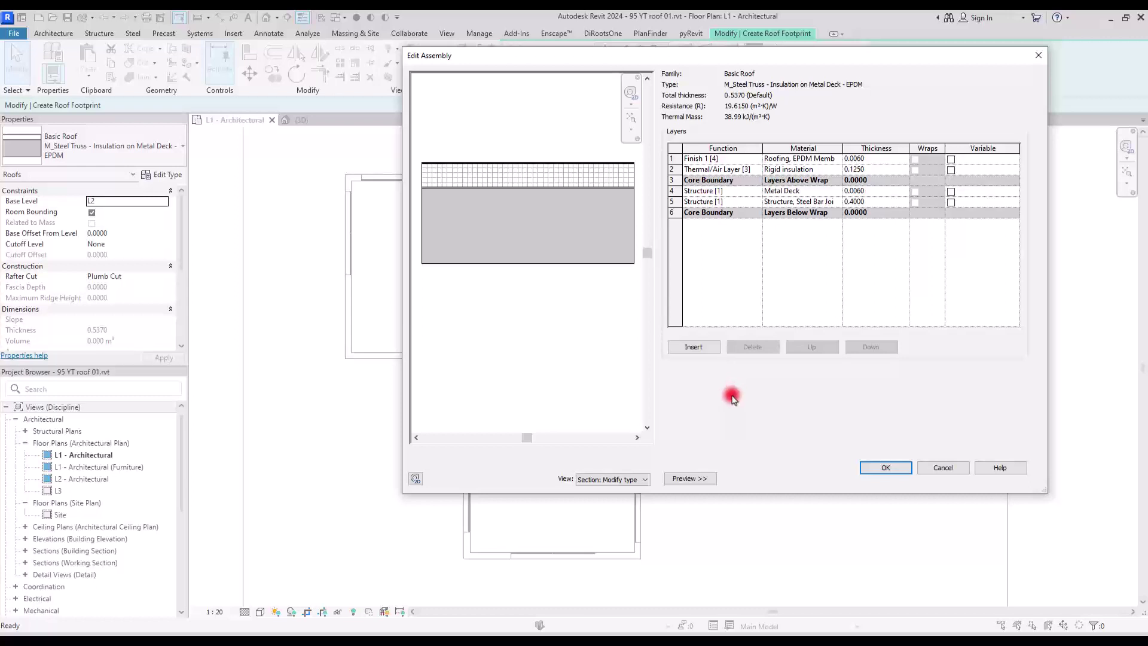
click(885, 467)
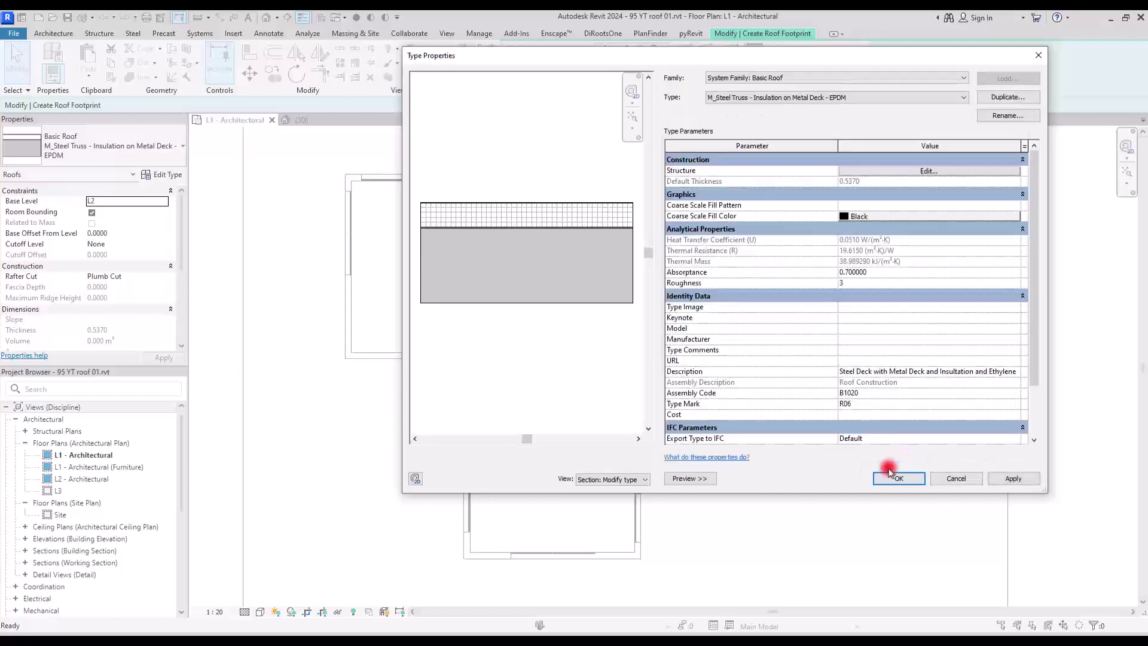
click(897, 478)
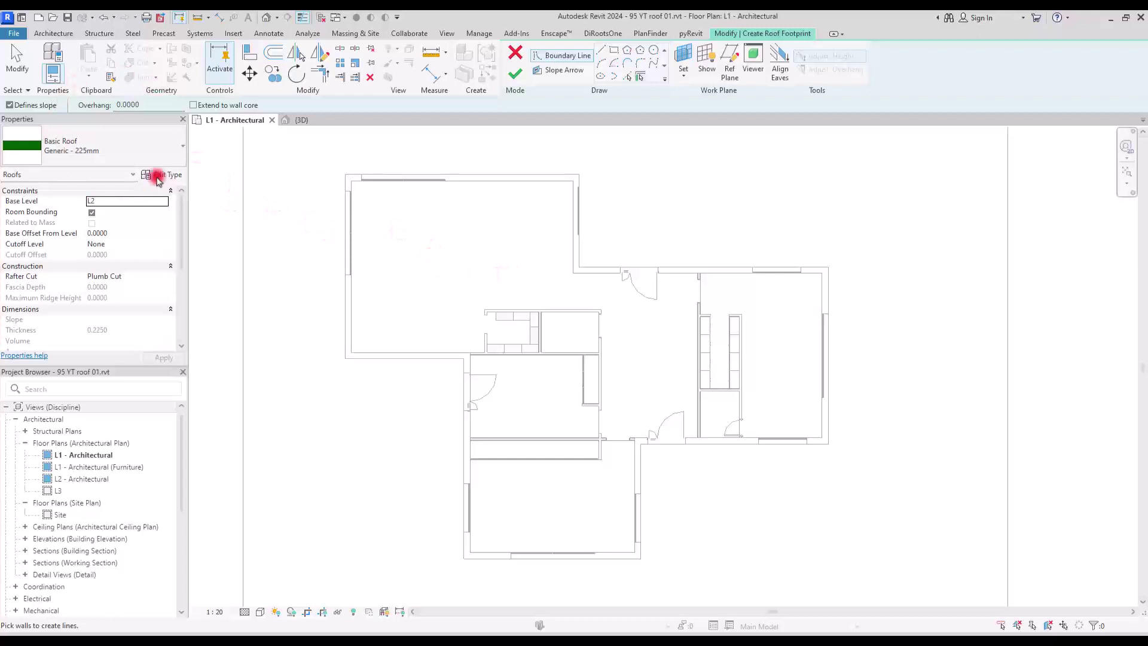
Set the overhang for roof boundary lines picked from walls to 0.5
click(128, 105)
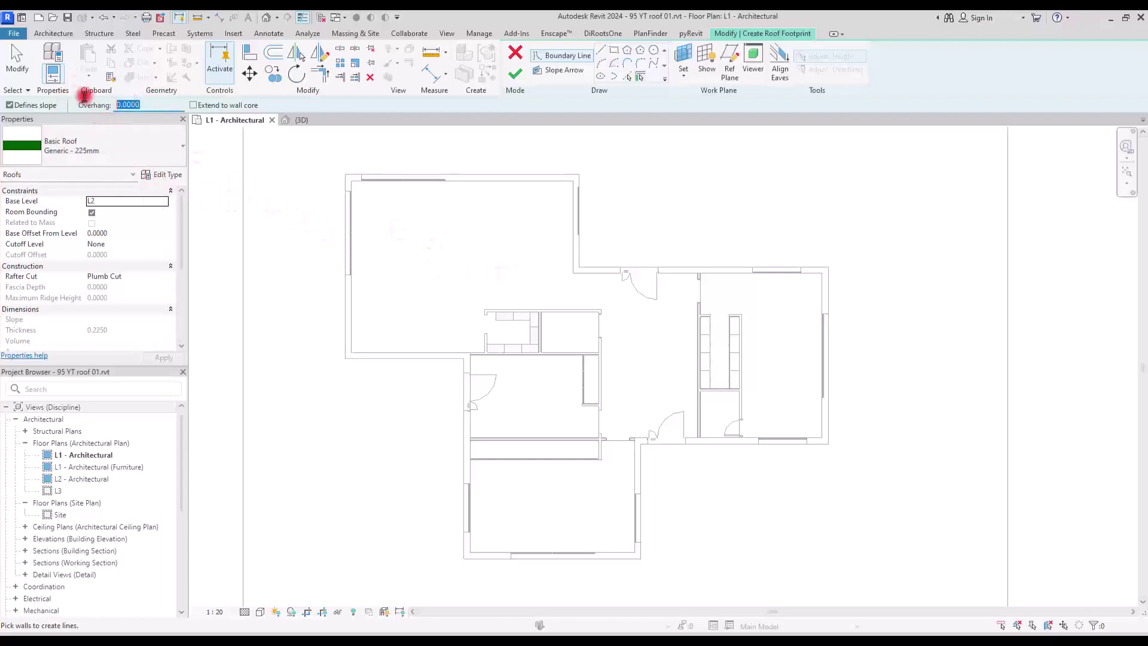
text(0.5)
key(Return)
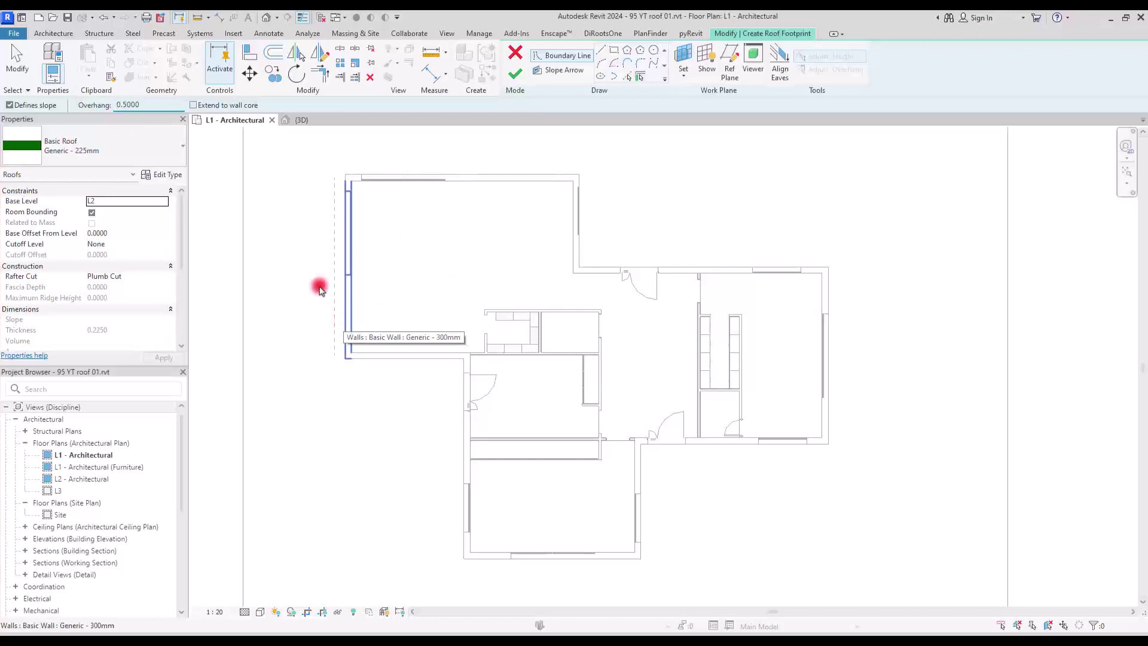
Create slope-defining roof boundary lines around the whole house by picking the exterior wall edges with an outward offset of 0.5
key(p)
key(l)
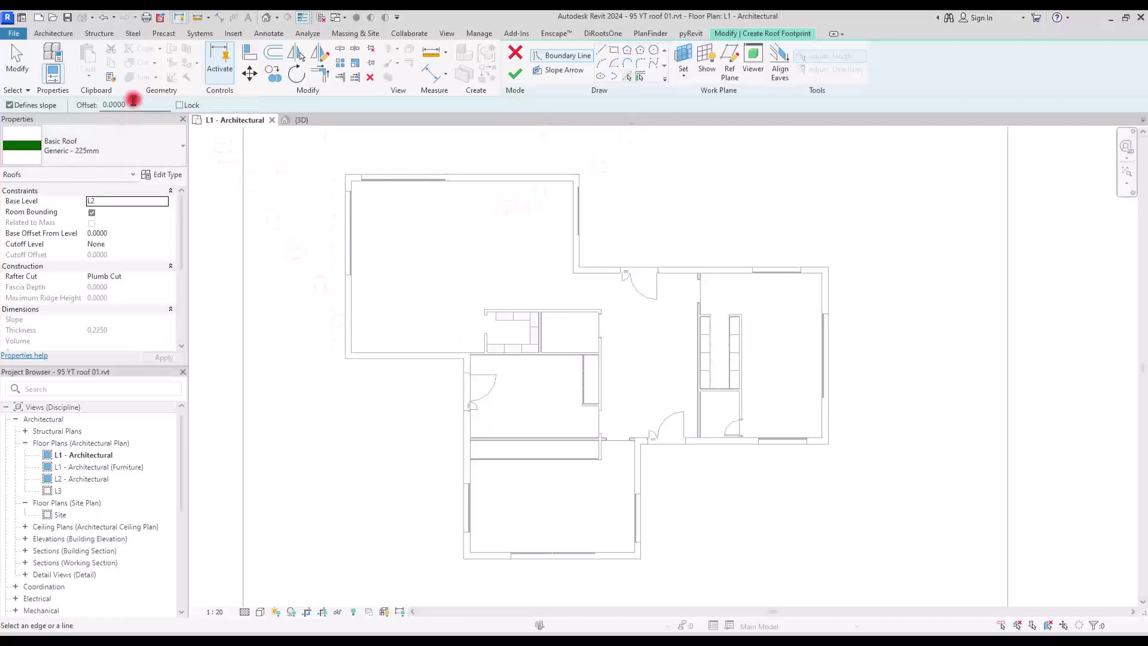
drag(134, 101, 106, 105)
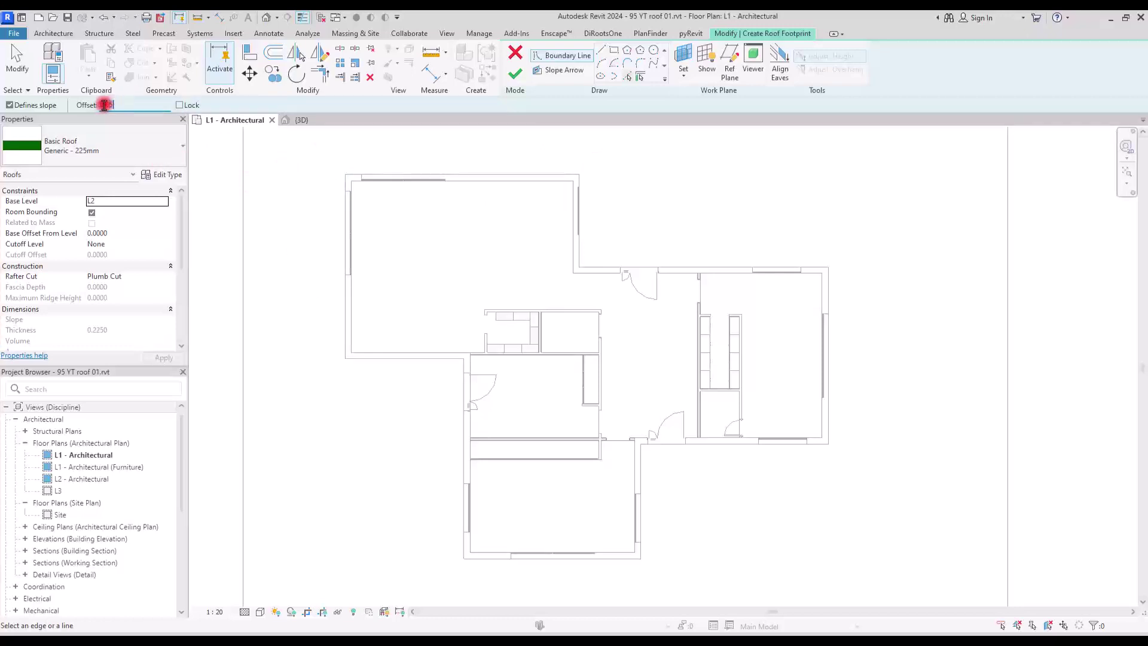
click(482, 174)
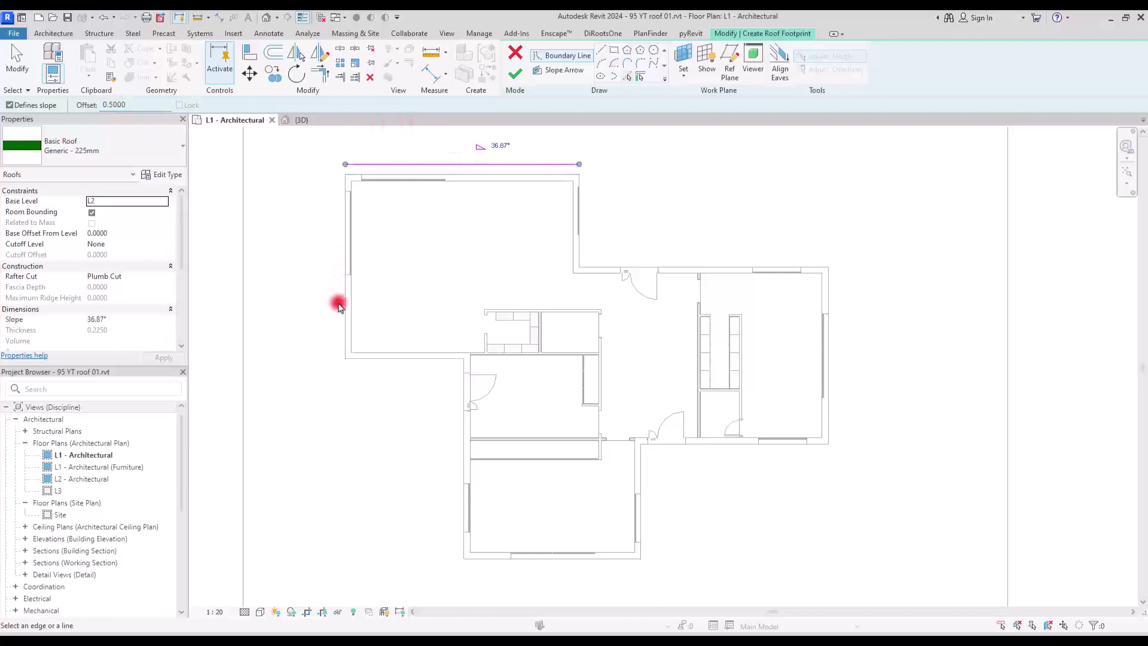
click(336, 303)
click(403, 368)
click(462, 445)
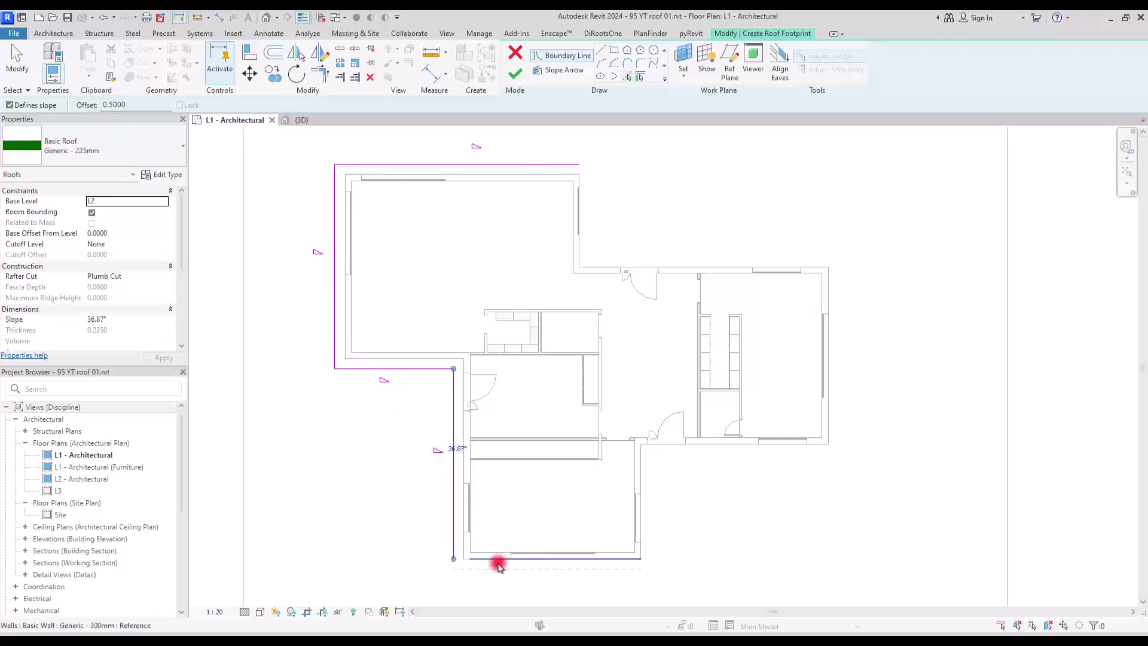
click(497, 558)
click(639, 538)
click(729, 448)
click(827, 415)
click(651, 270)
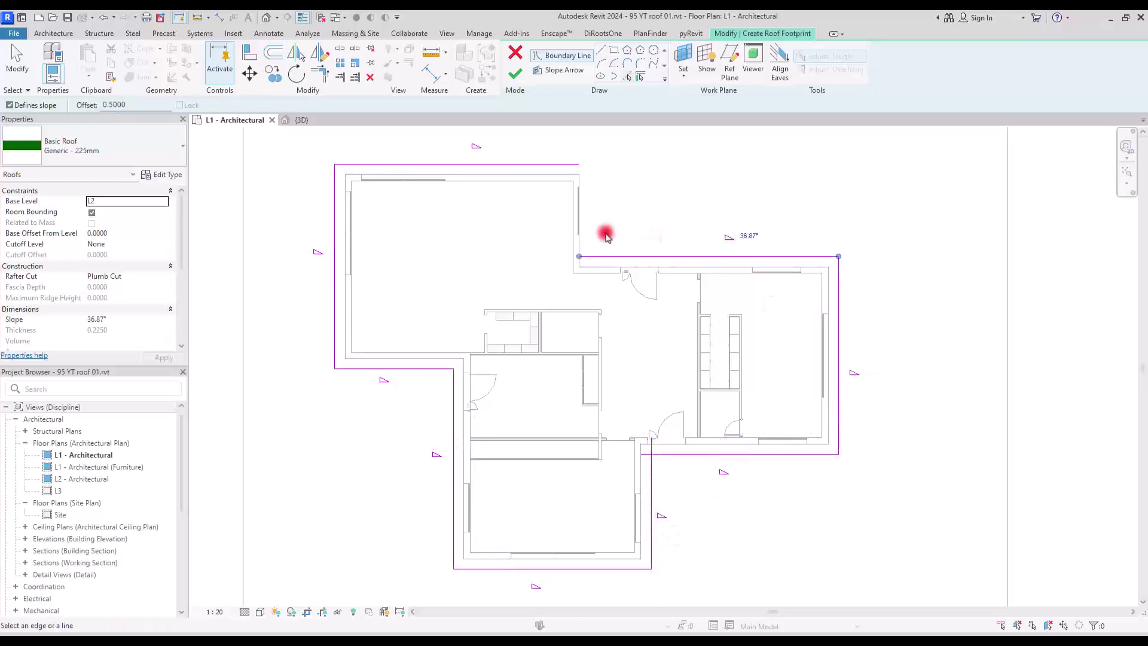
click(583, 218)
Trim/extend the roof boundary lines to a corner at the northeast corner of the large northwest room
click(316, 73)
click(564, 165)
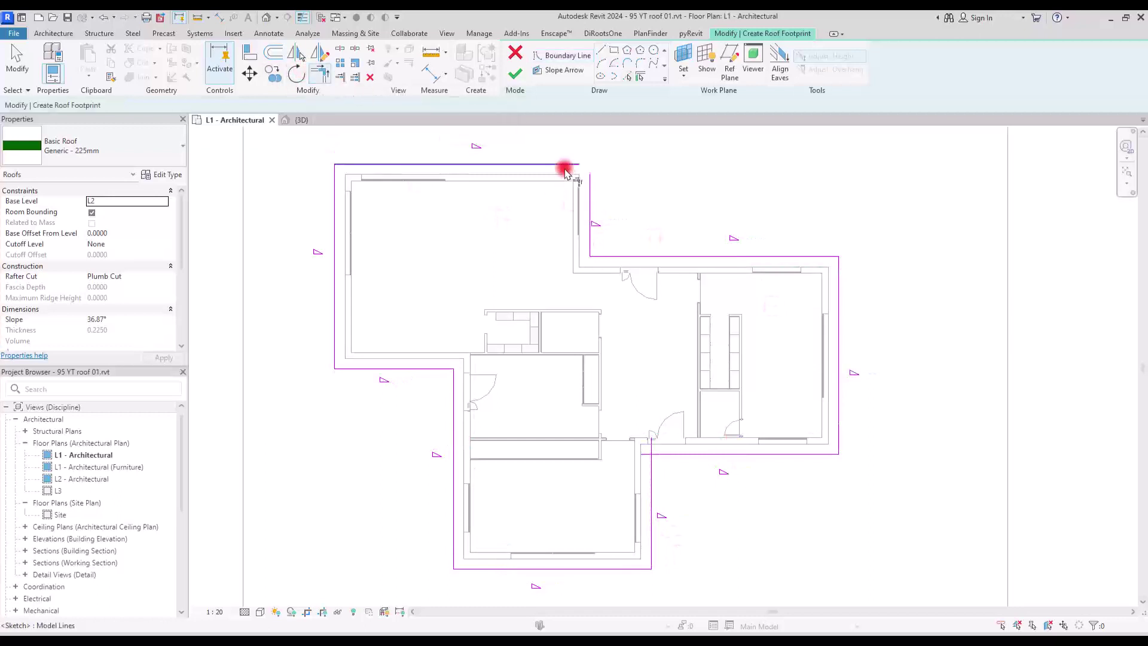
click(592, 212)
key(Escape)
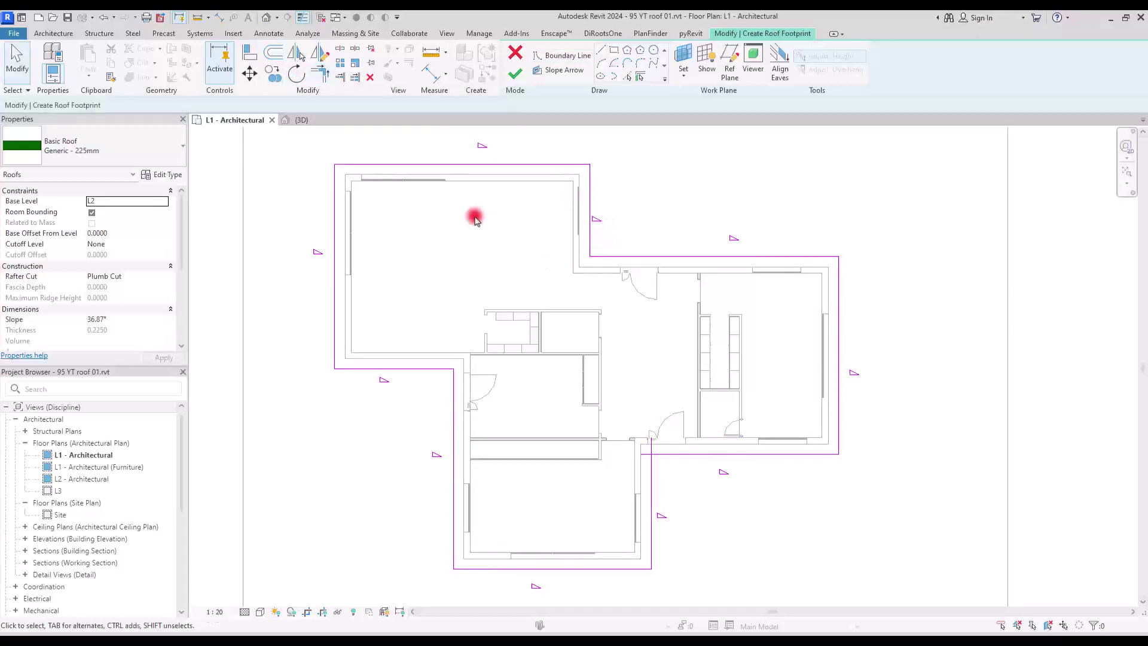
Remove the slope definition from the north roof edge of the large northwest room
click(451, 164)
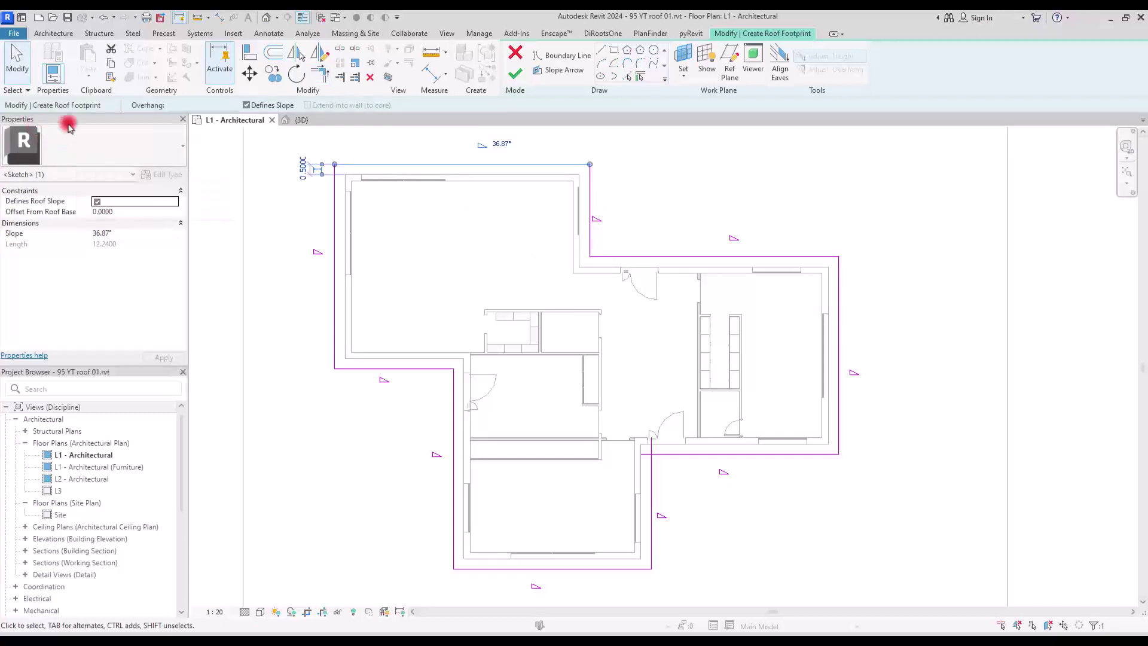
click(246, 106)
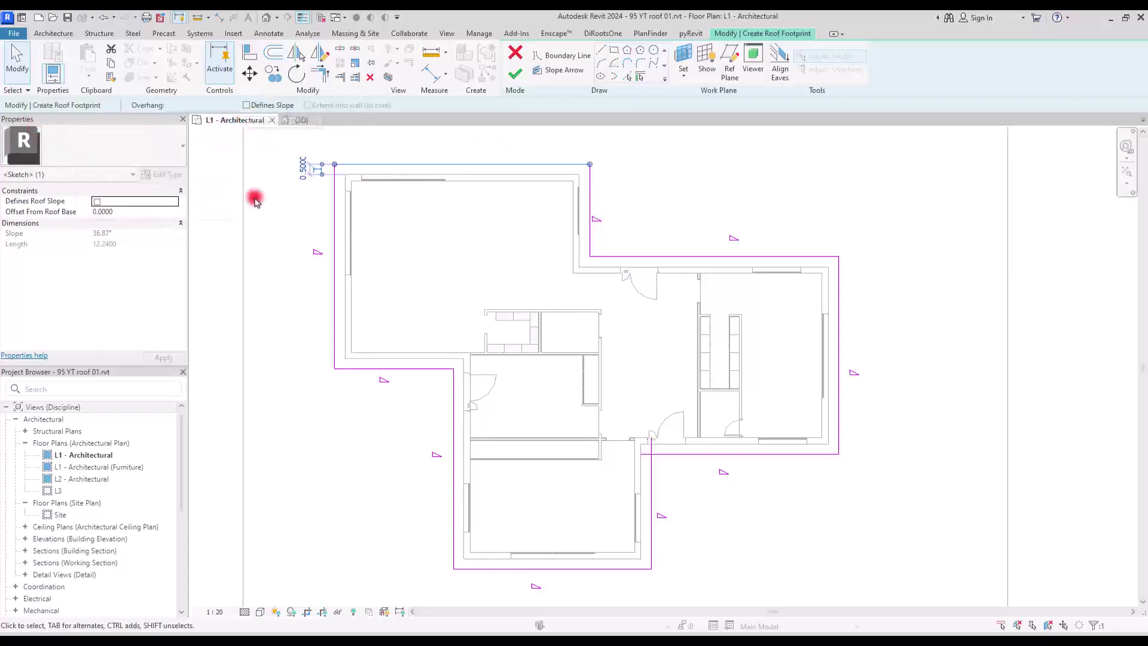
click(284, 243)
Remove the slope definition from the northwest room's west and south roof edges and the south wing's west edge
scroll(419, 269, down, 2)
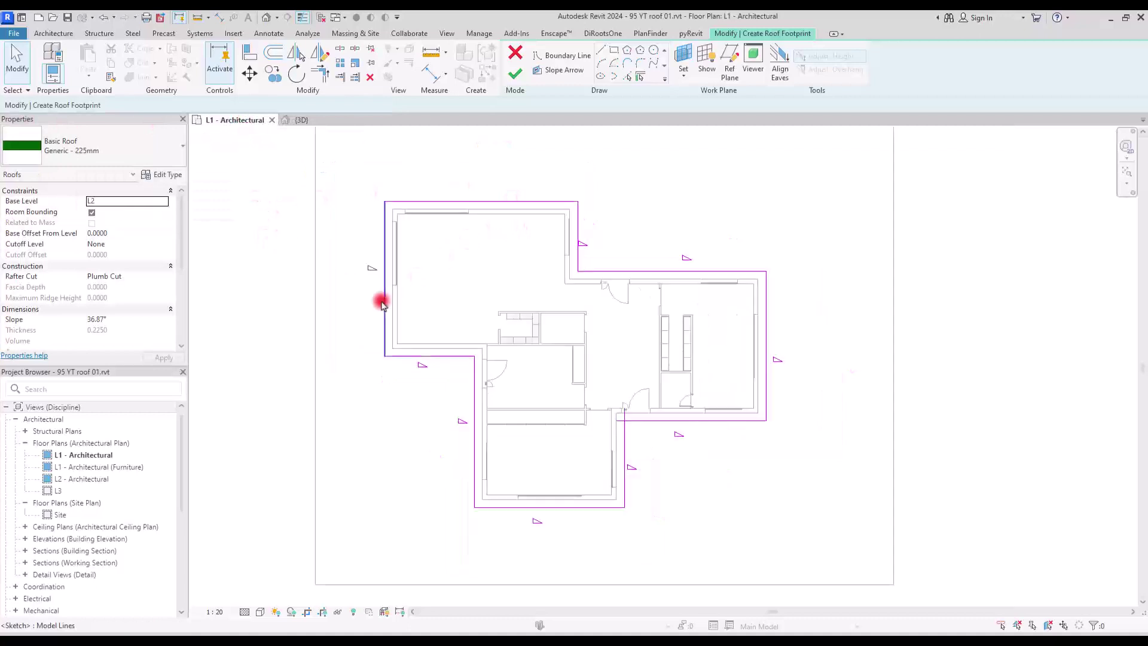
click(385, 229)
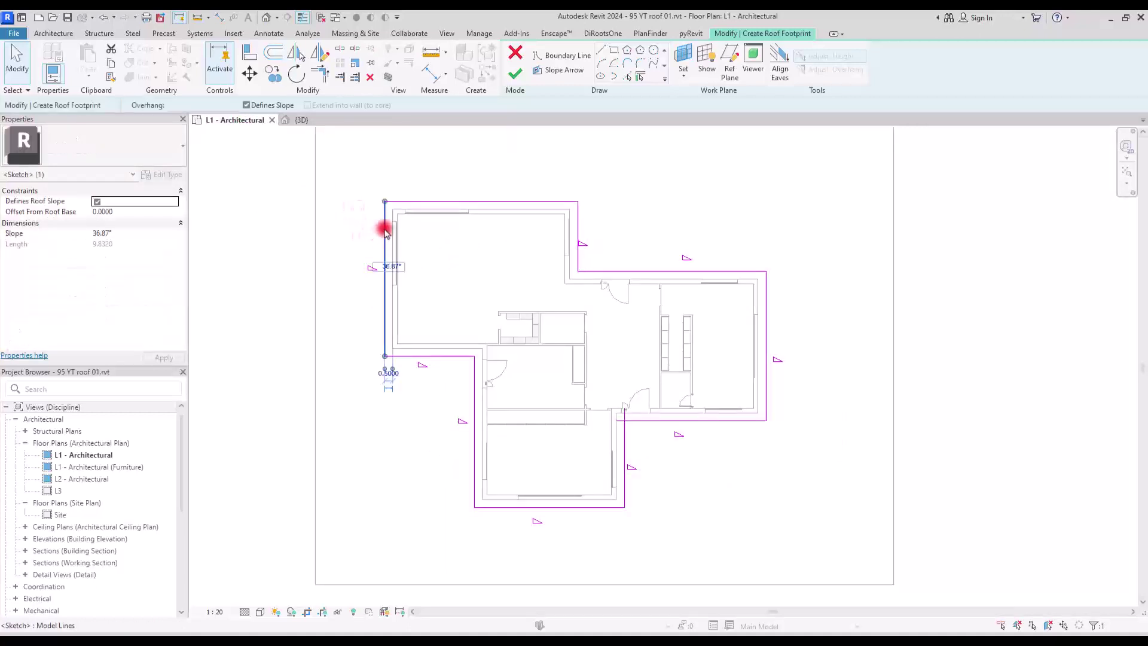
click(245, 106)
click(418, 356)
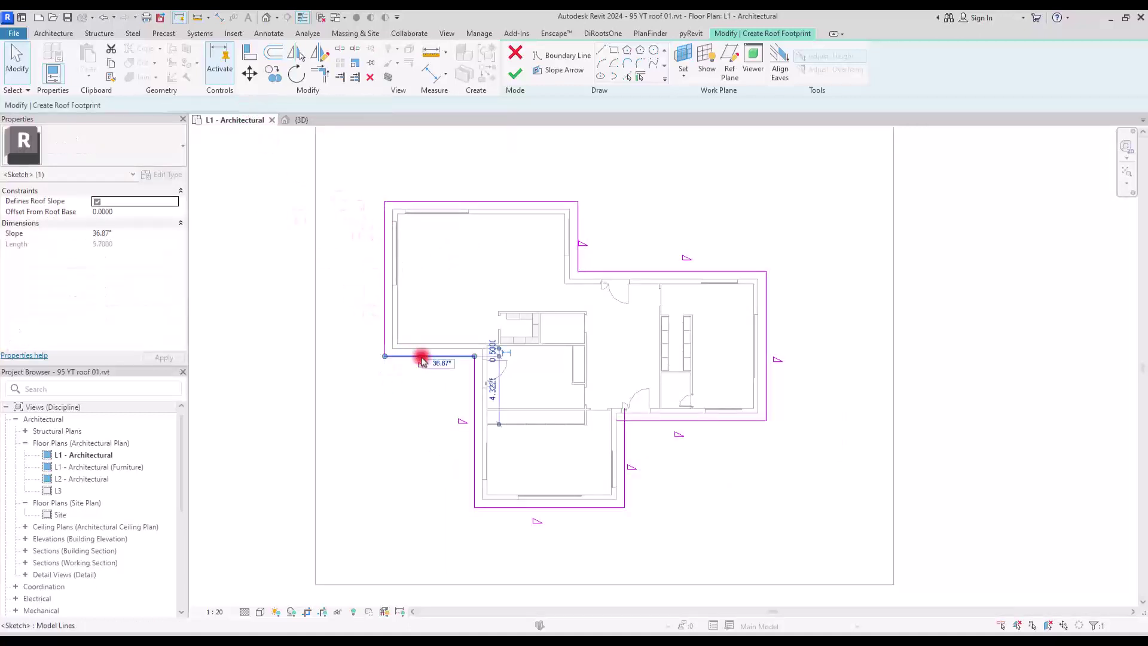
click(245, 106)
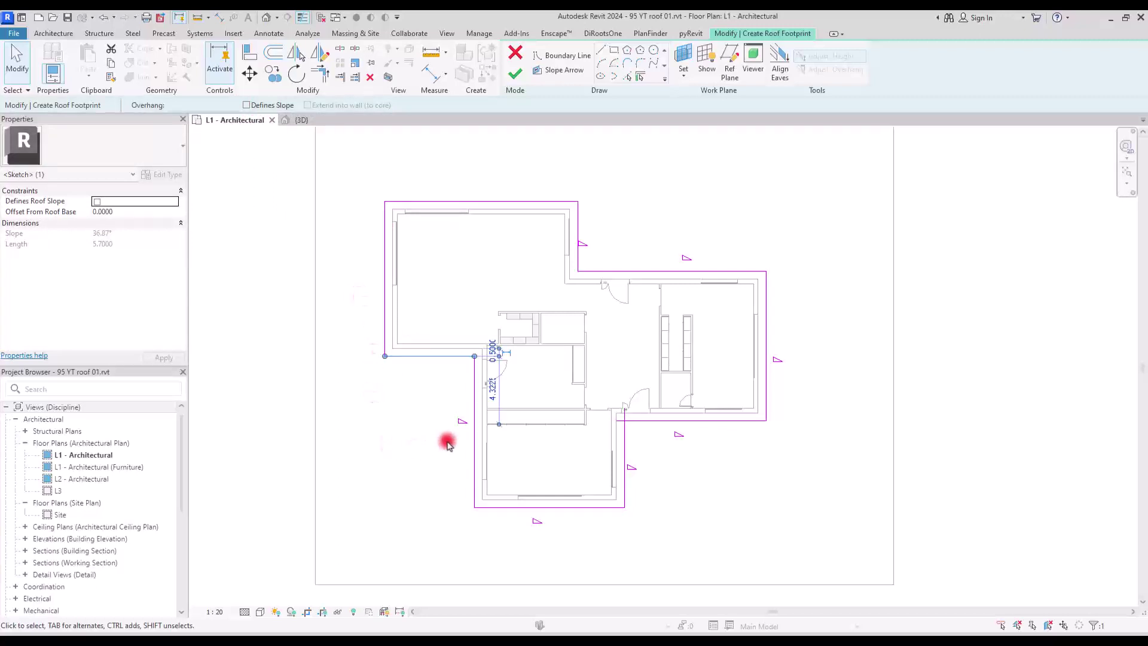
click(474, 415)
click(246, 106)
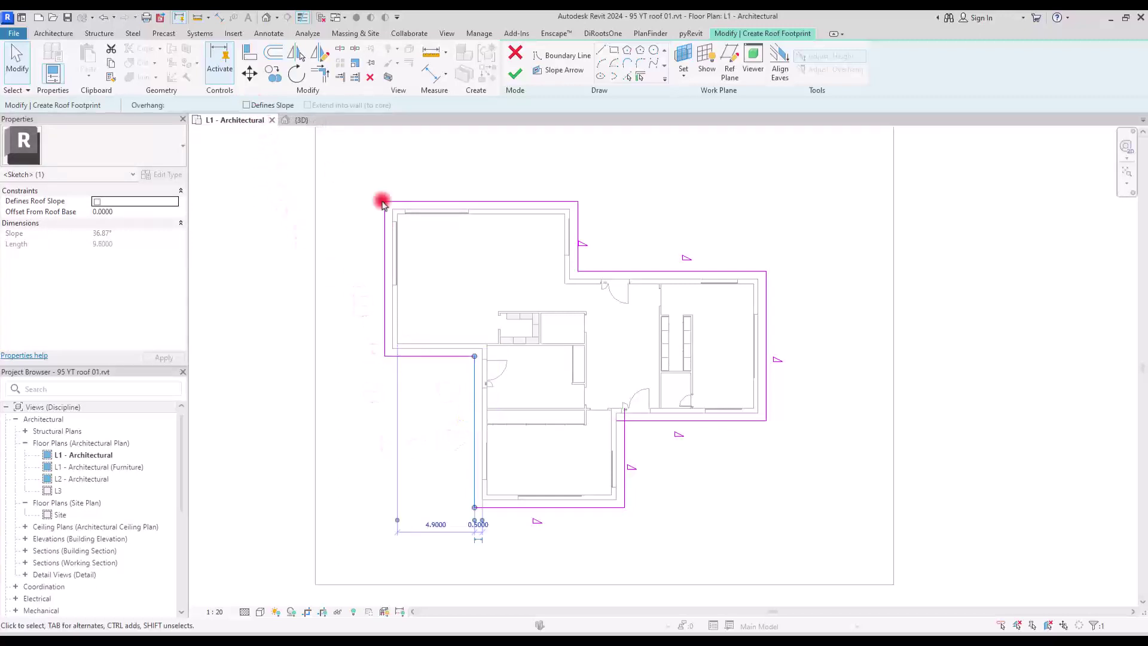
Turn slope definition back on for the four non-sloping boundary lines along the north and west sides
mouse_move(515, 166)
mouse_down()
mouse_move(337, 346)
mouse_move(336, 379)
mouse_up()
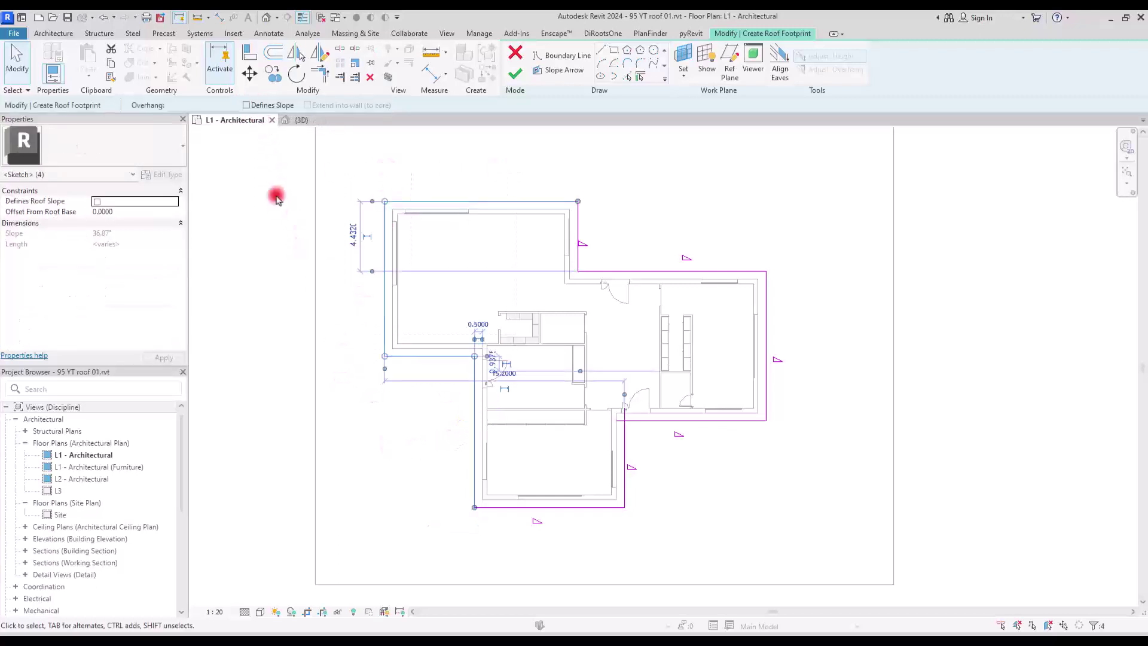
click(247, 106)
click(408, 468)
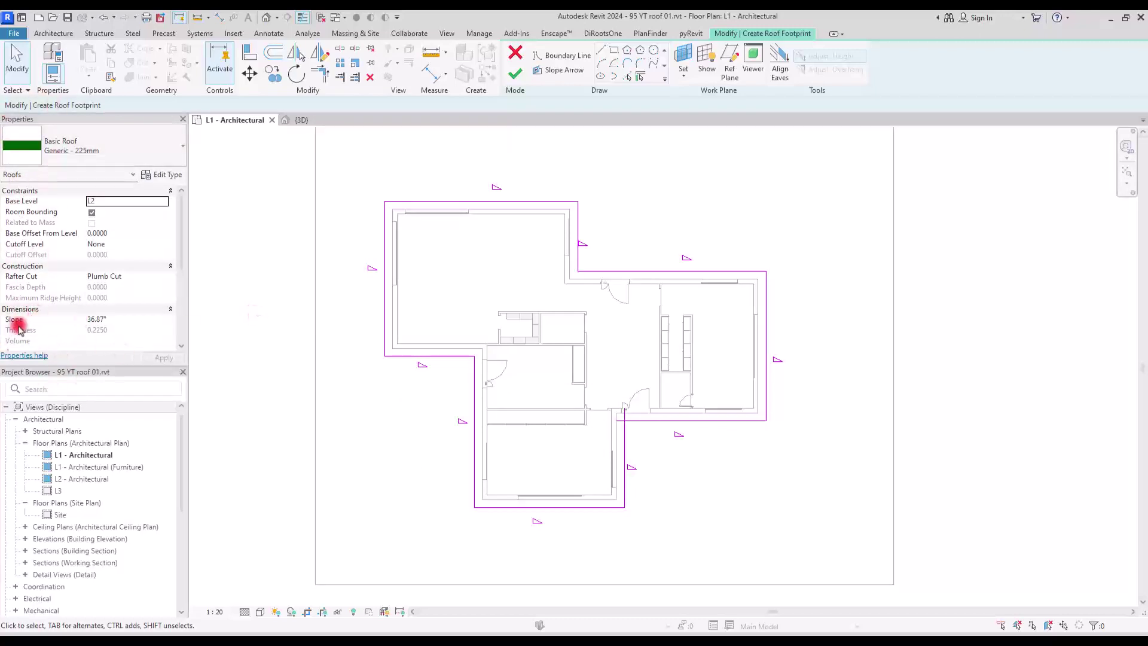
Set the roof slope to 25° and try to finish the footprint sketch
click(123, 321)
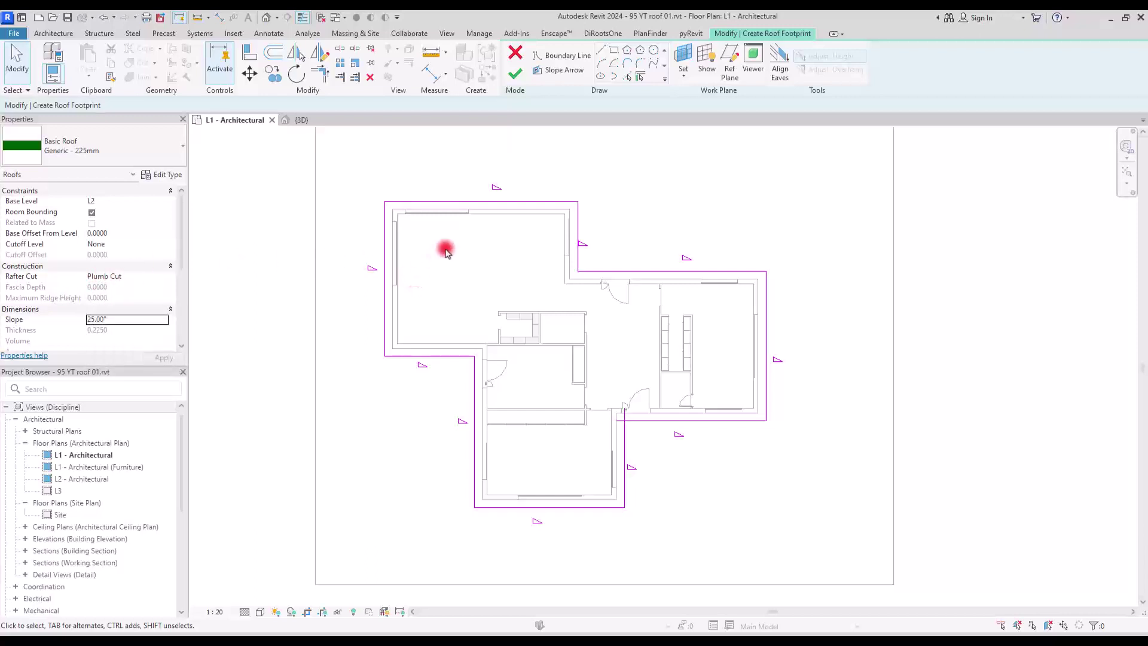
click(517, 72)
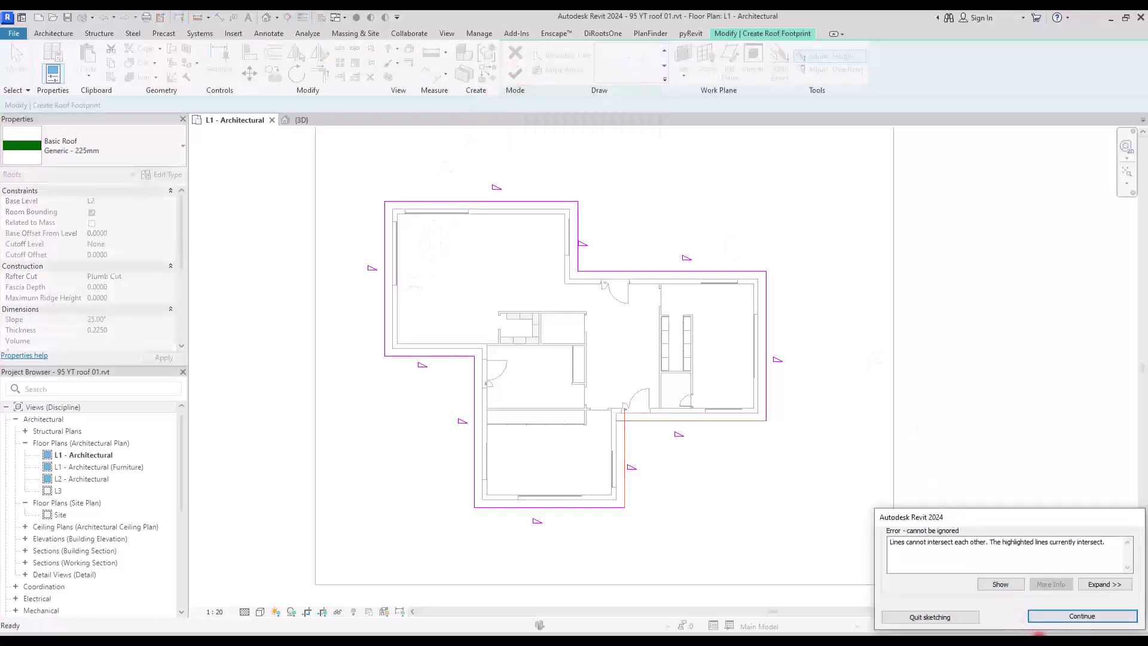
click(1056, 616)
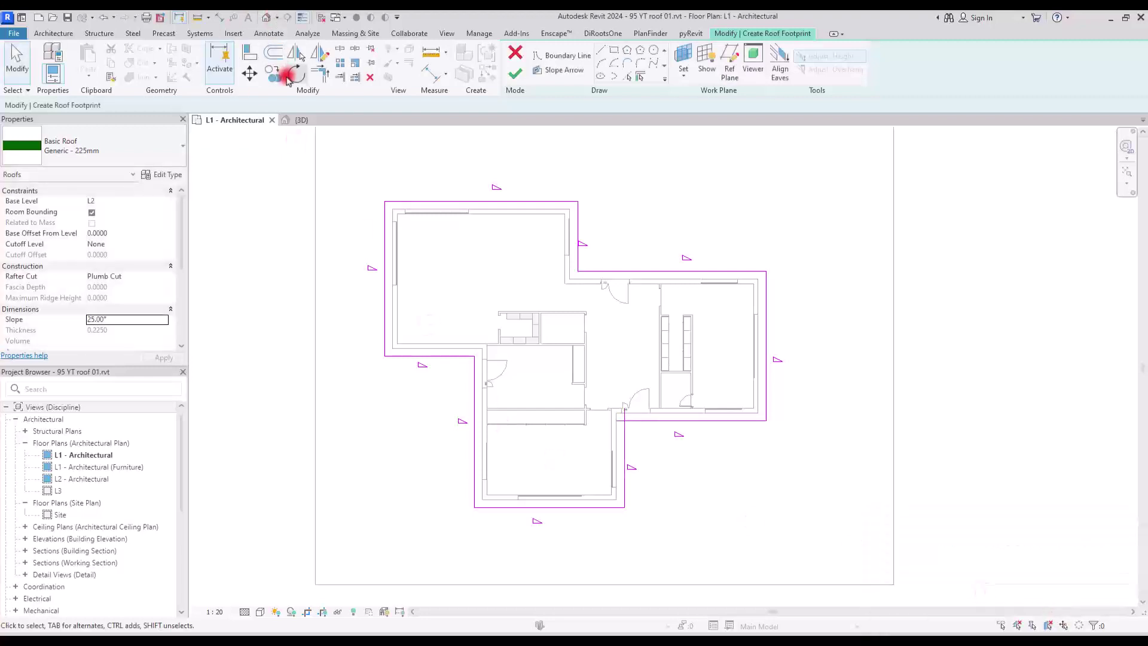
Trim/extend the crossing boundary lines to a corner where the south and east wings meet, and finish the roof
click(625, 450)
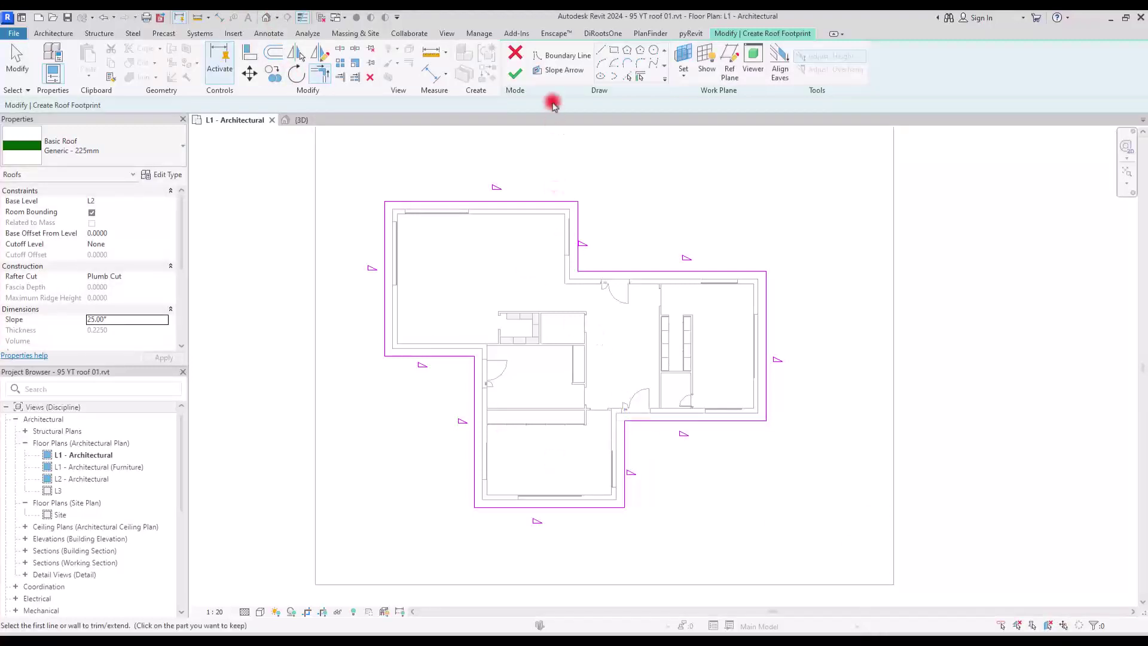
click(515, 73)
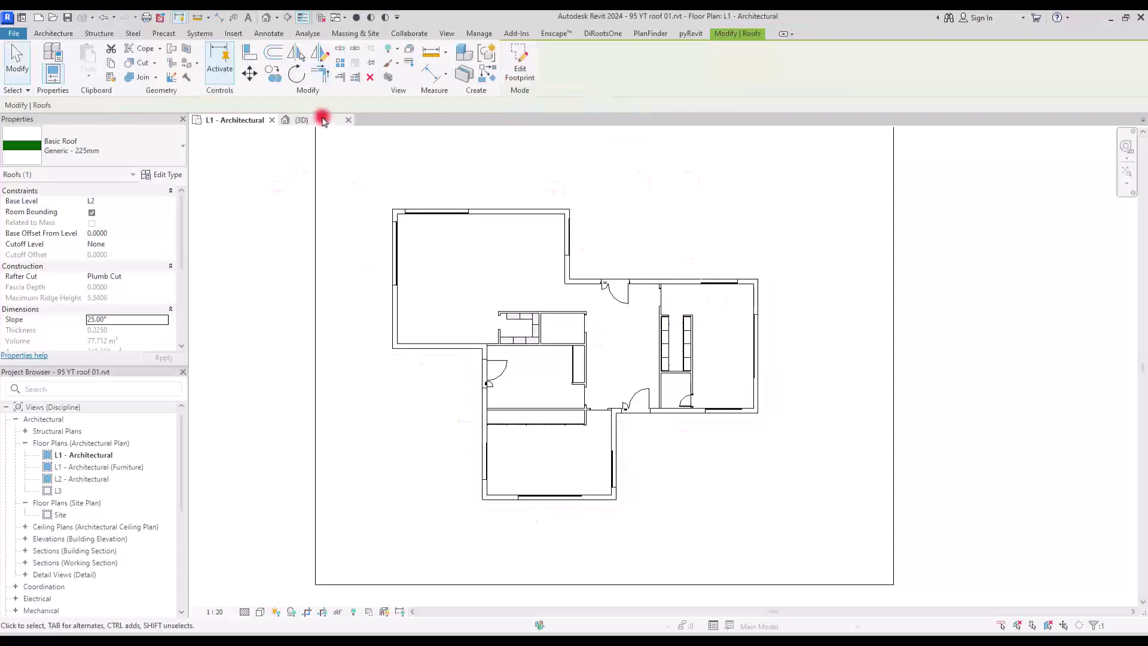
Inspect the roof and its eaves in the 3D view, and set the roof's slope to 35°
click(299, 119)
shift+middle_drag(521, 517, 1078, 336)
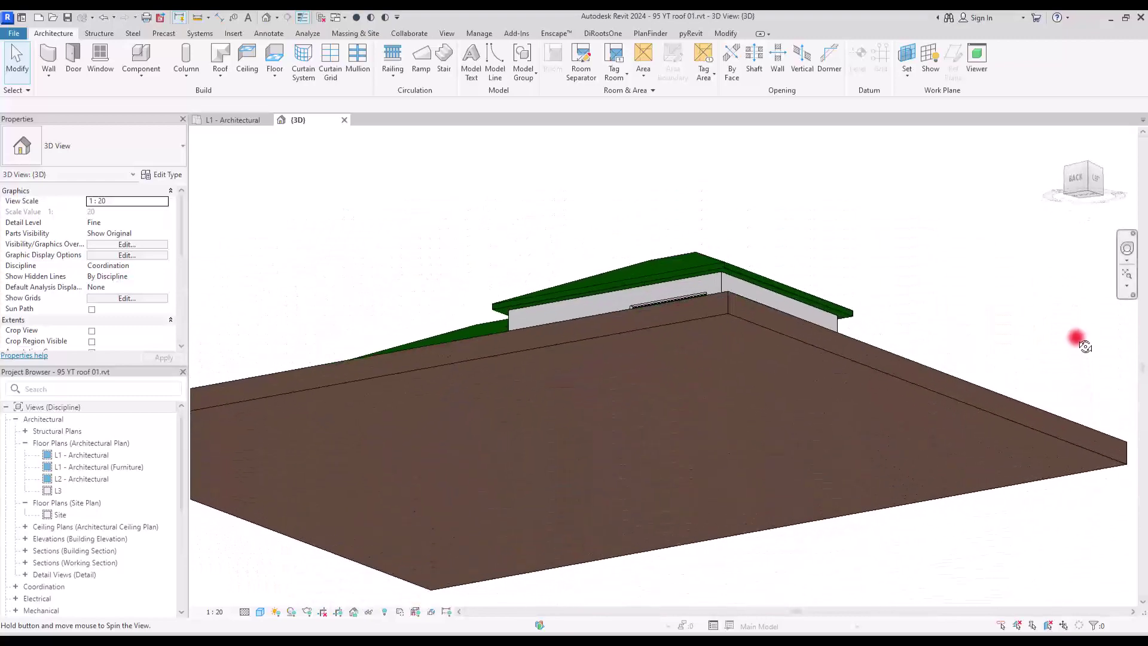
scroll(838, 315, up, 5)
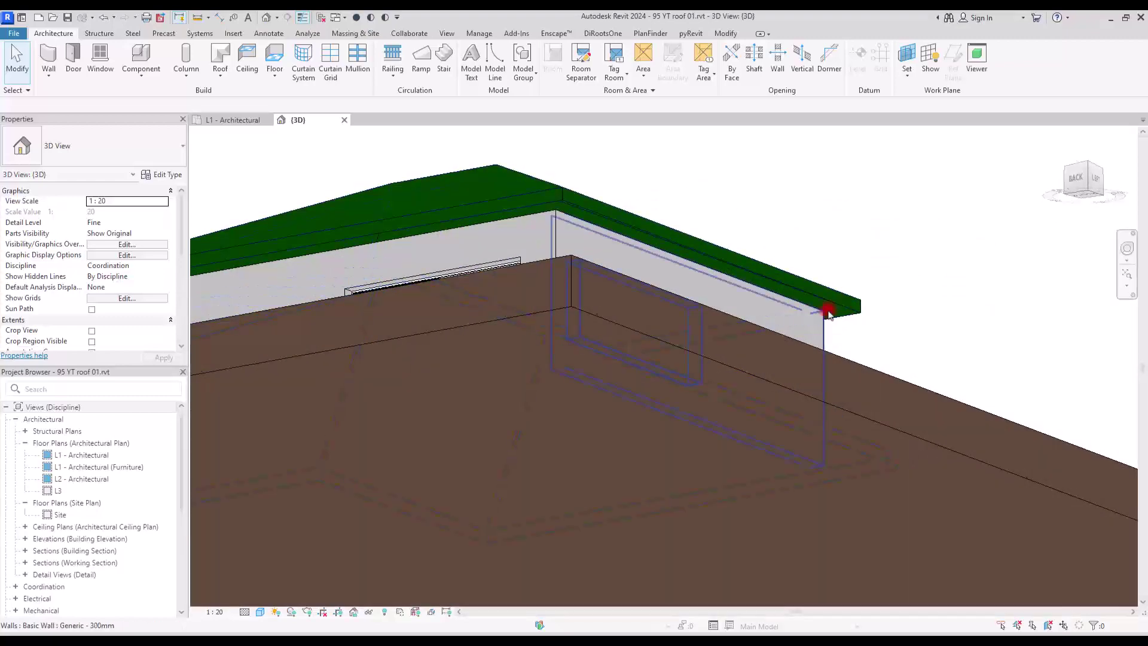
scroll(724, 251, down, 5)
shift+middle_drag(738, 223, 408, 270)
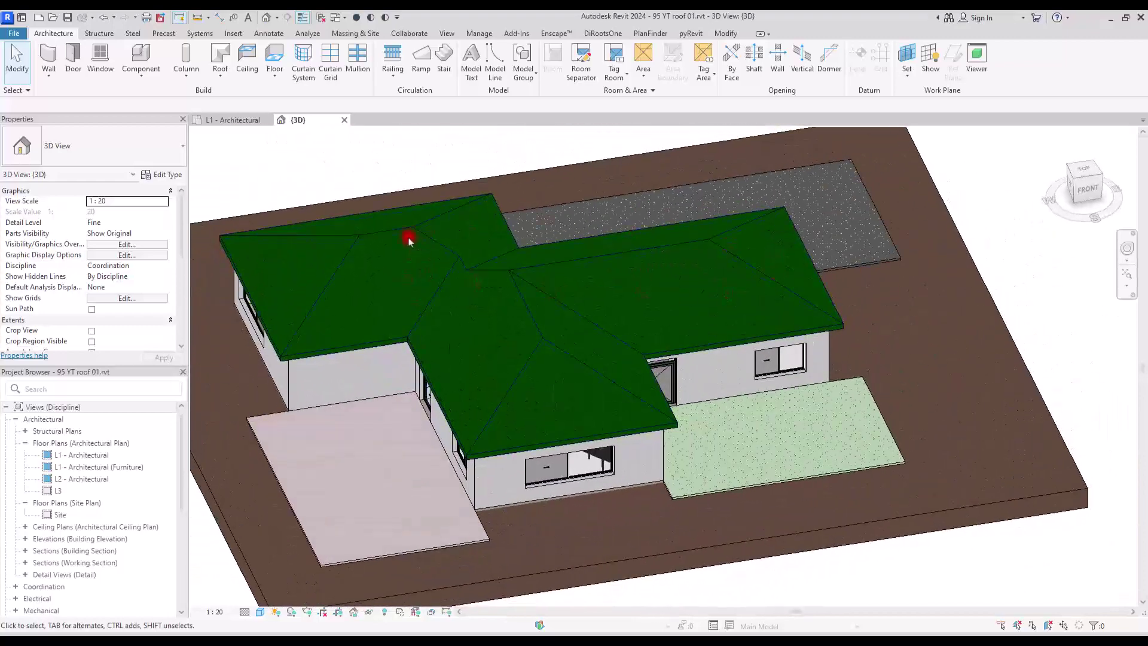
click(416, 239)
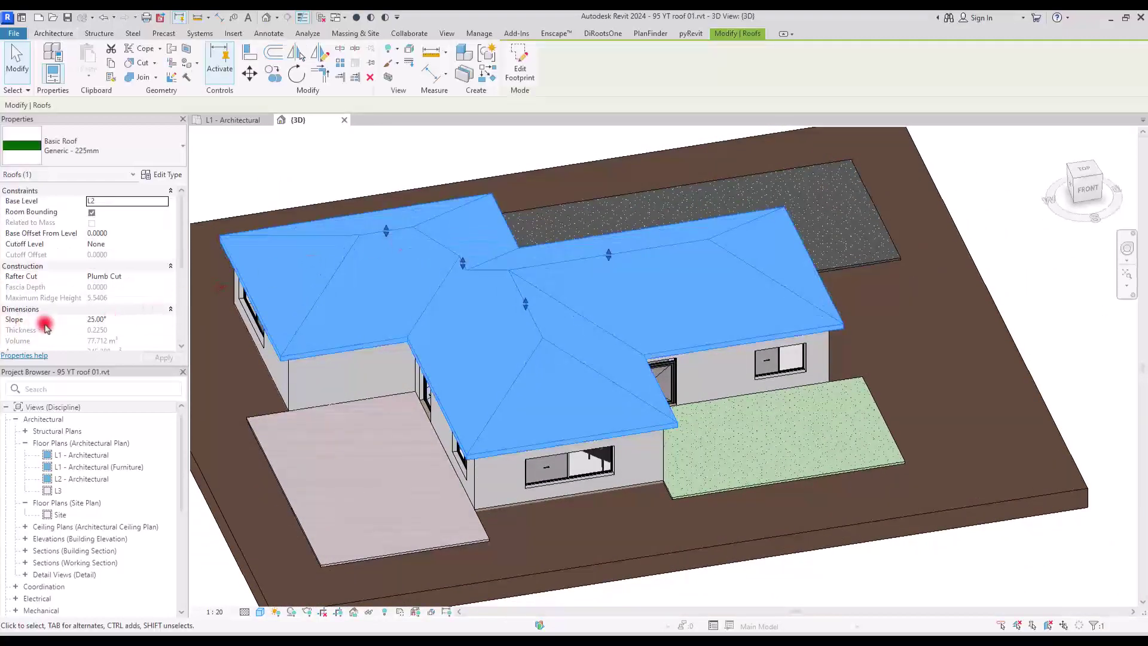
click(128, 318)
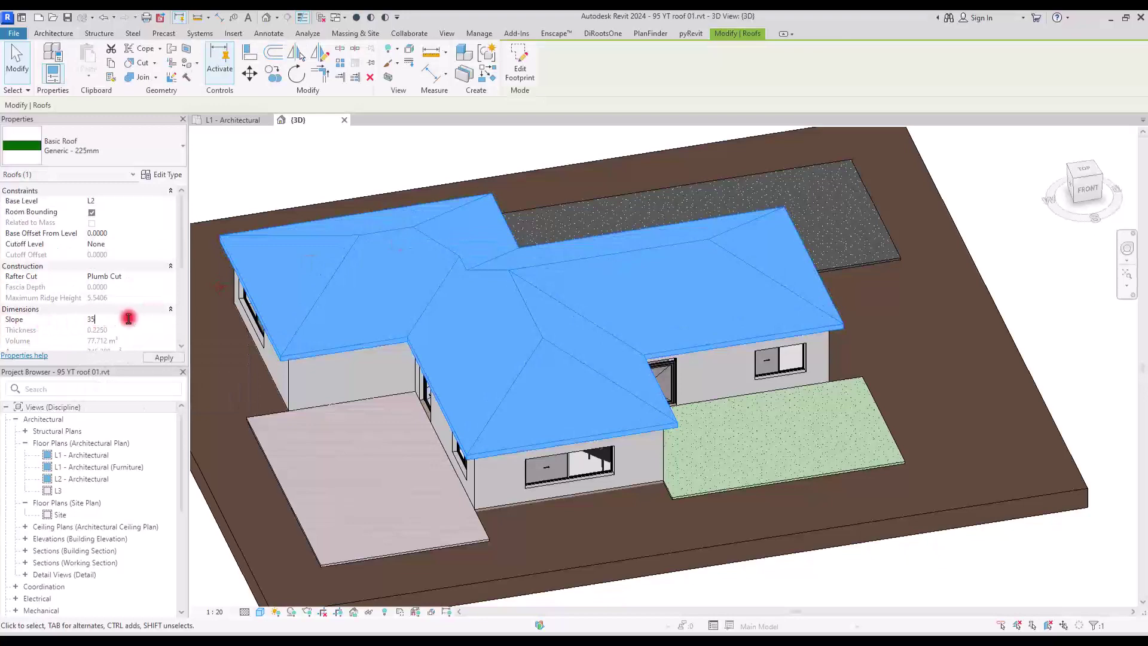
key(Return)
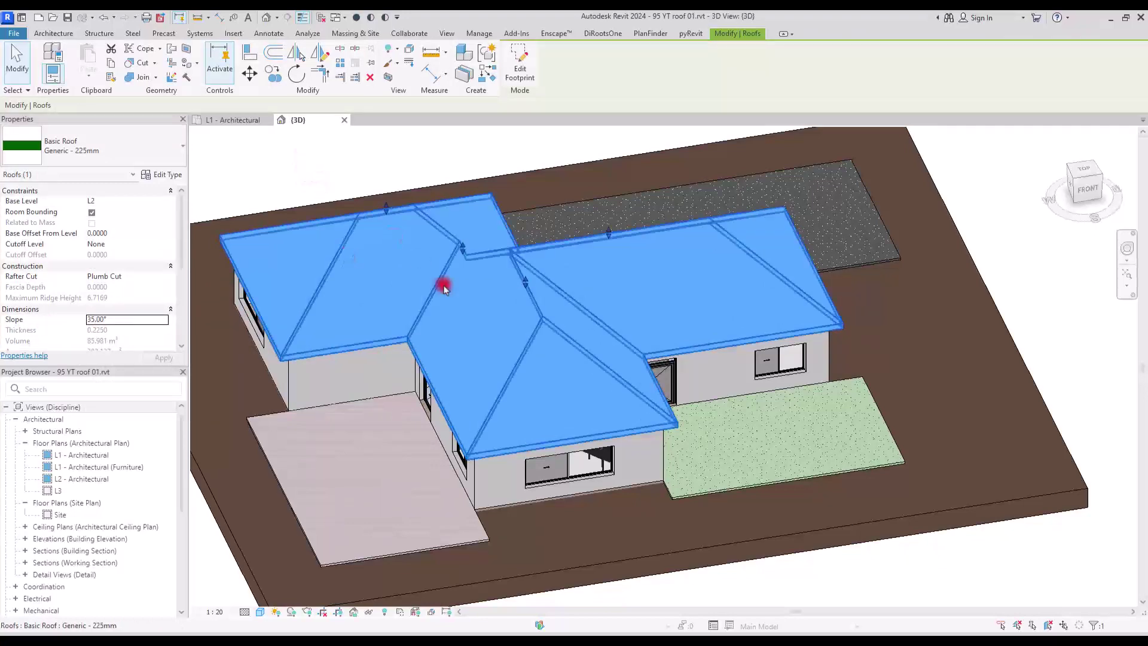
Lower two of the roof's ridges with their shape handles and view the reshaped roof from the side
scroll(443, 281, down, 5)
shift+middle_drag(540, 436, 638, 348)
scroll(425, 322, up, 5)
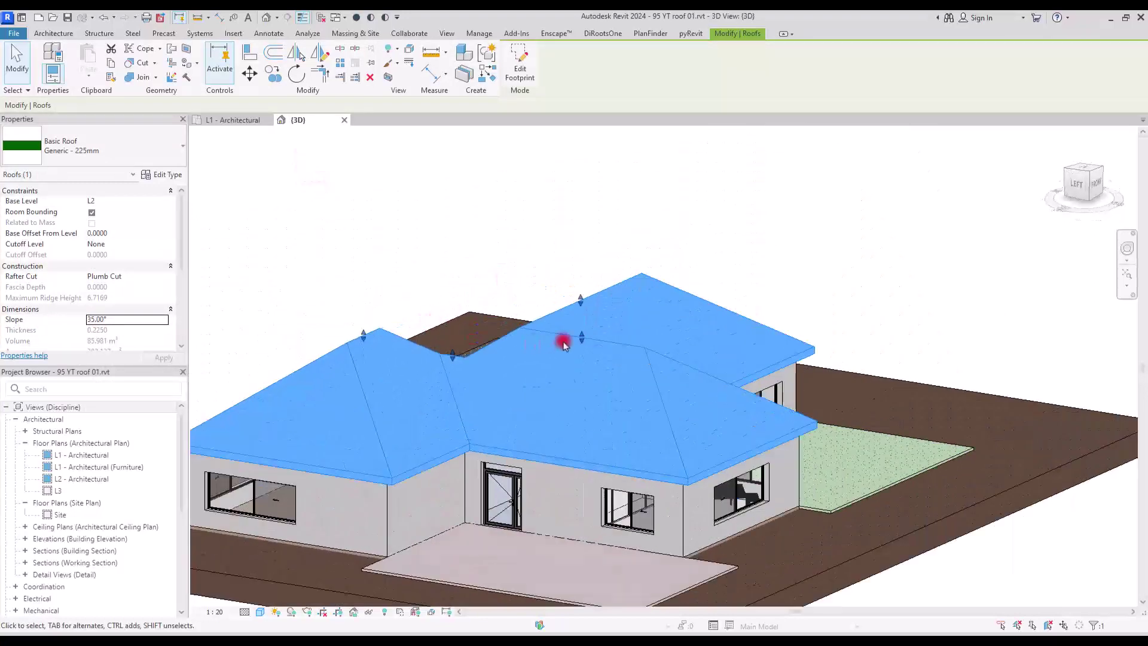
drag(581, 300, 577, 322)
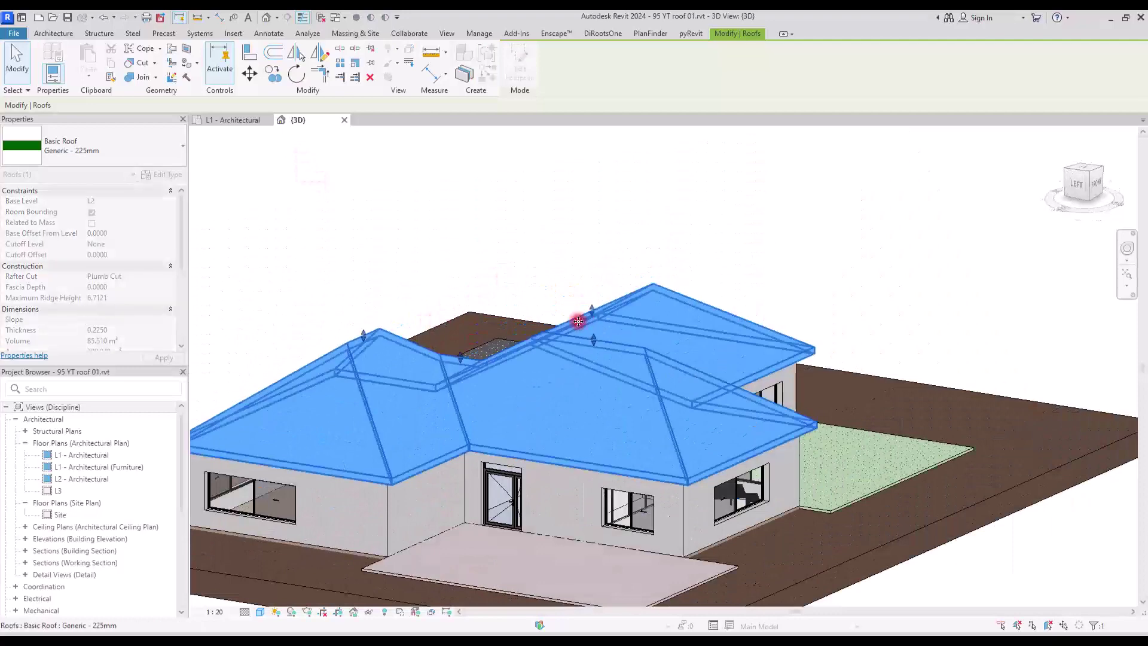
drag(362, 336, 363, 357)
click(364, 253)
shift+middle_drag(369, 226, 420, 344)
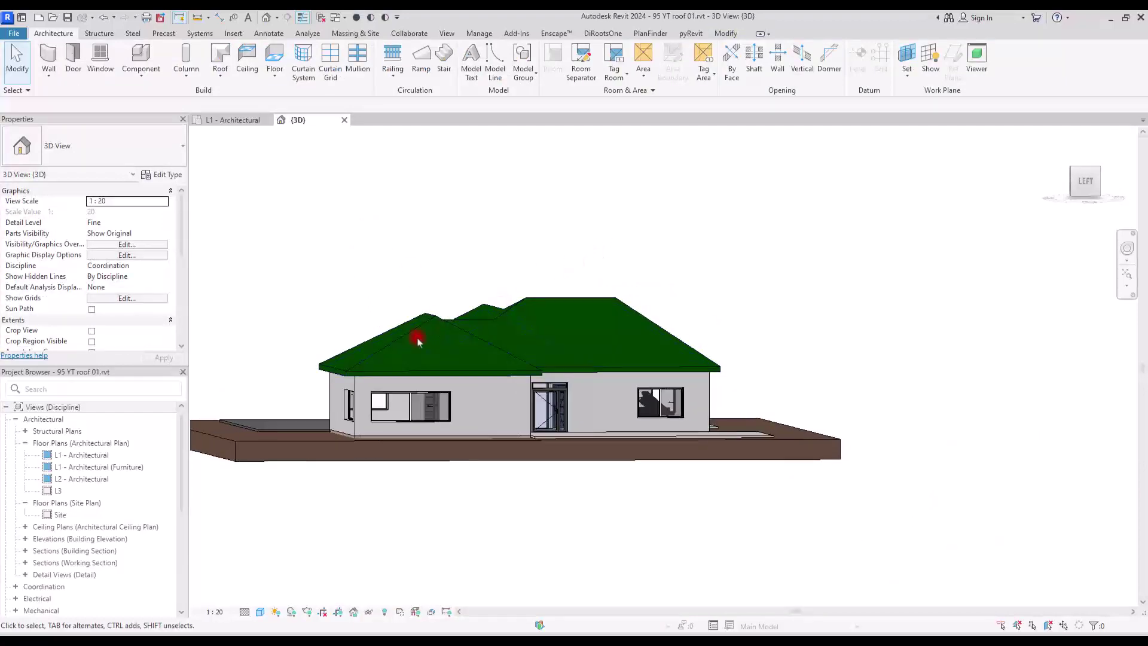
shift+middle_drag(425, 292, 391, 409)
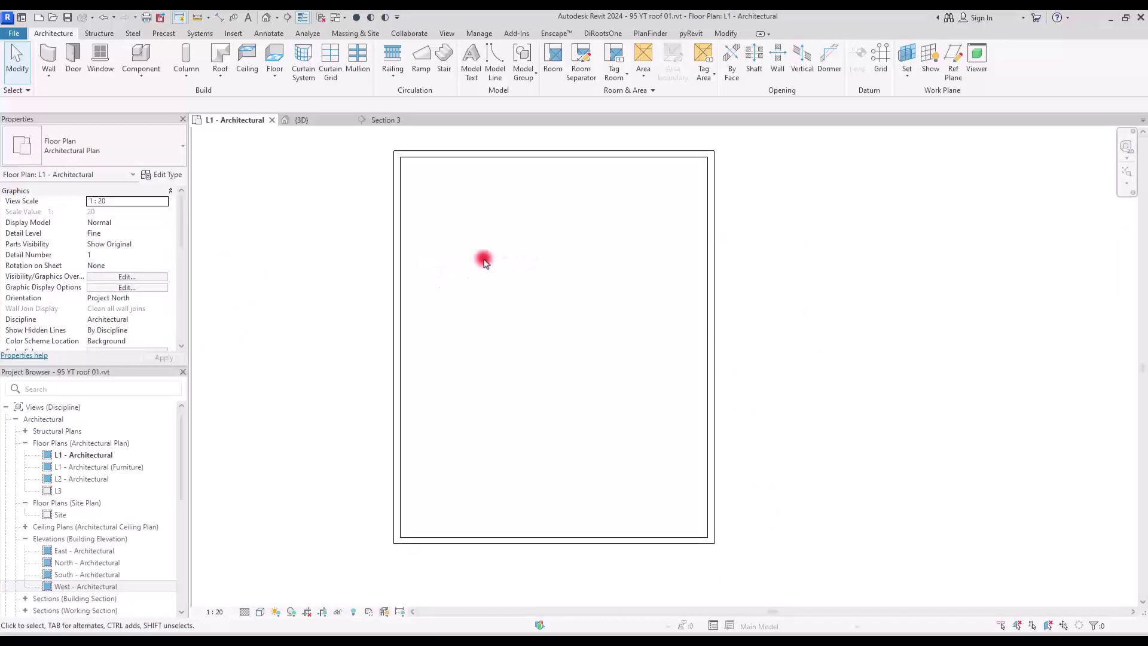
Start a roof by extrusion in the L1 plan and pick the south wall's outer face as its work plane
click(221, 76)
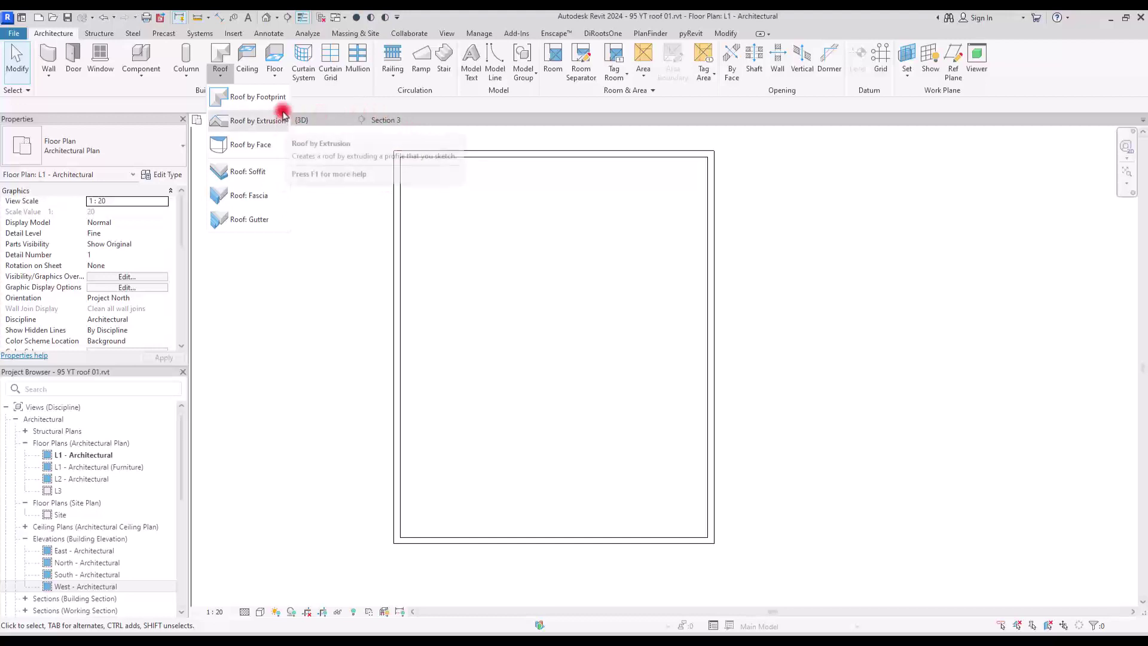
click(256, 123)
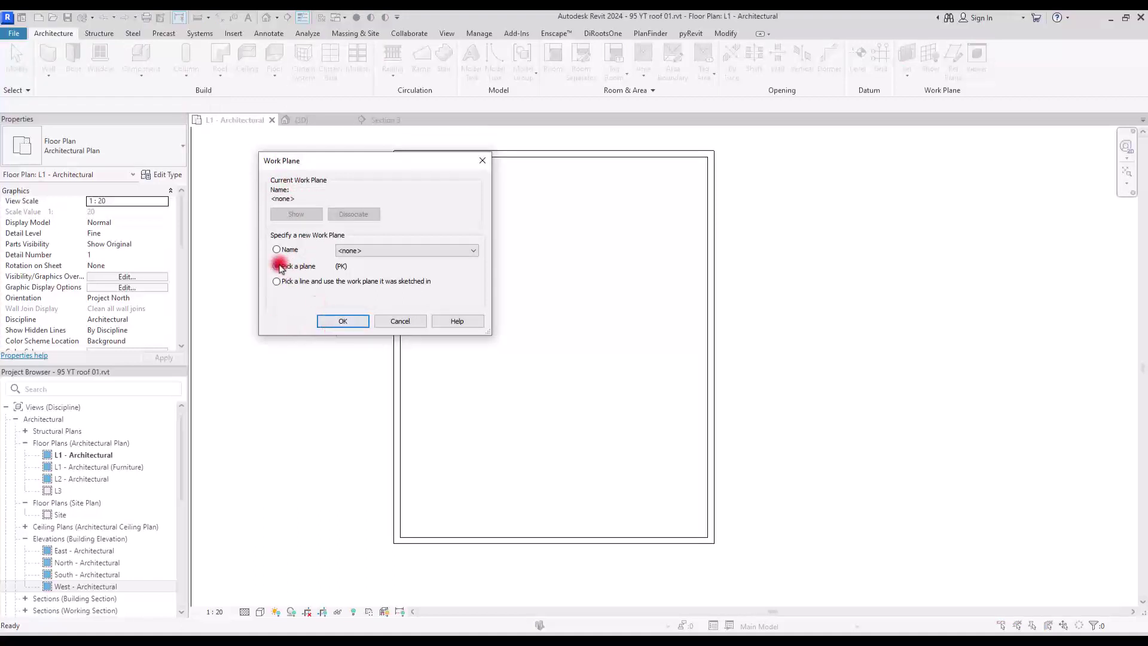
click(373, 250)
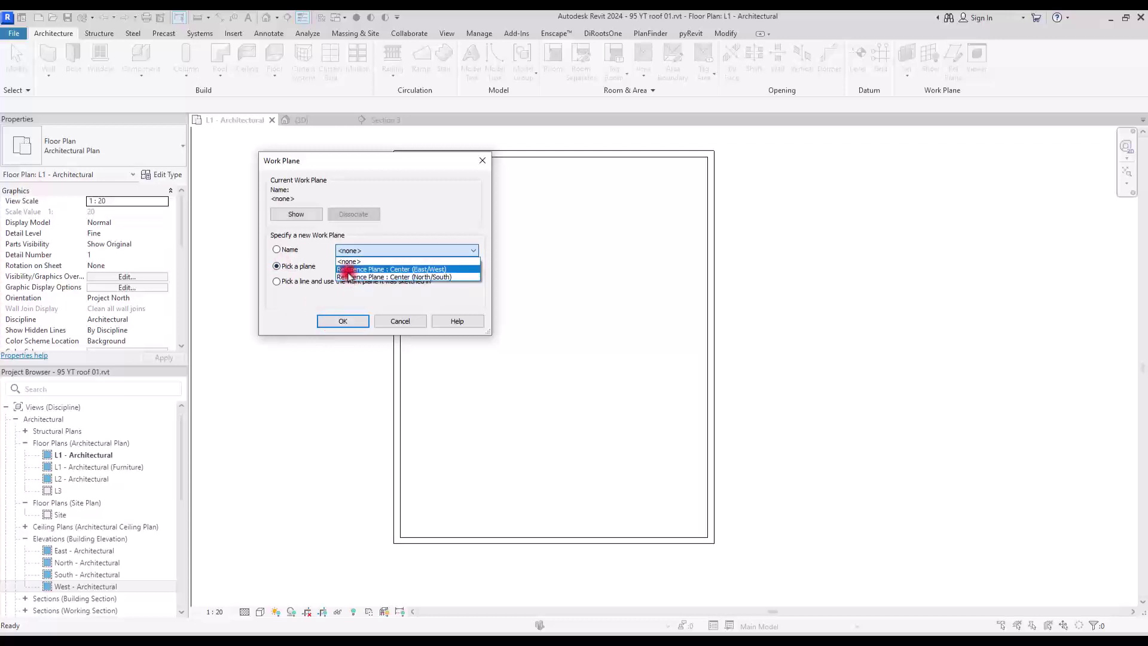
click(296, 265)
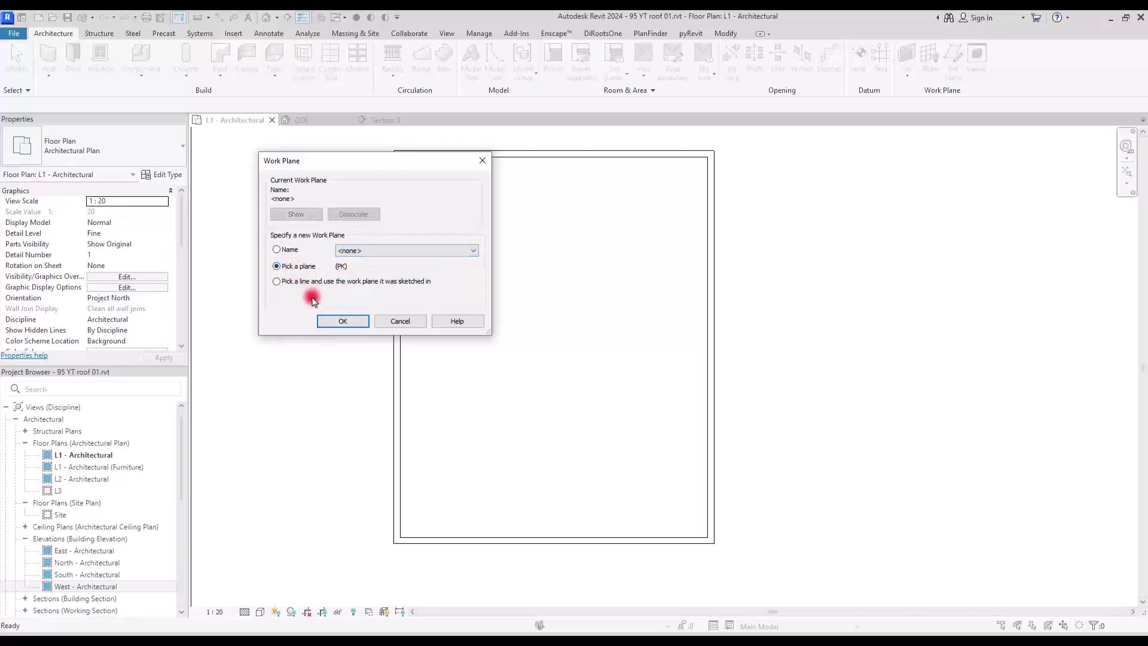
click(327, 322)
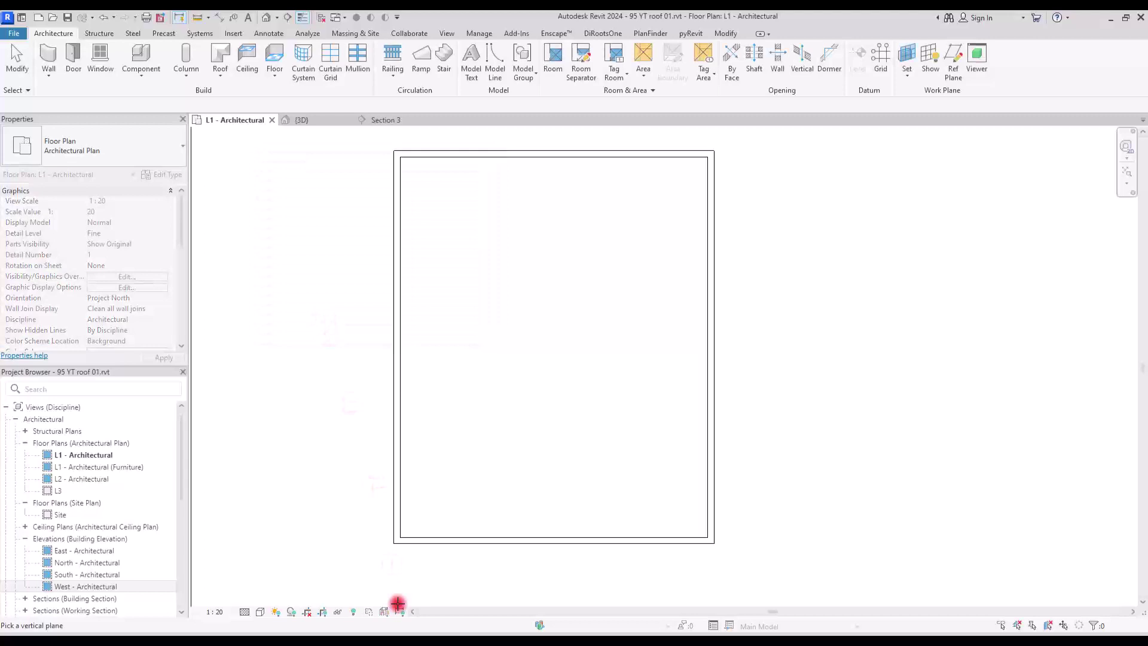
click(435, 546)
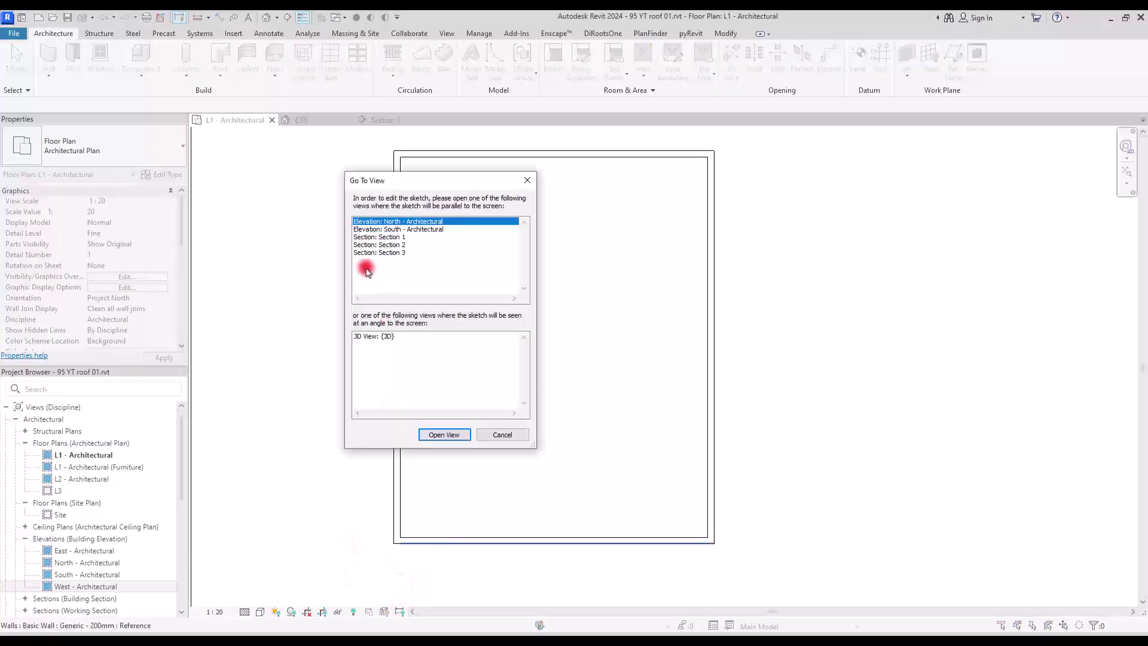
Open Section 3 for the extrusion roof sketch and set the roof reference level to L2
click(378, 252)
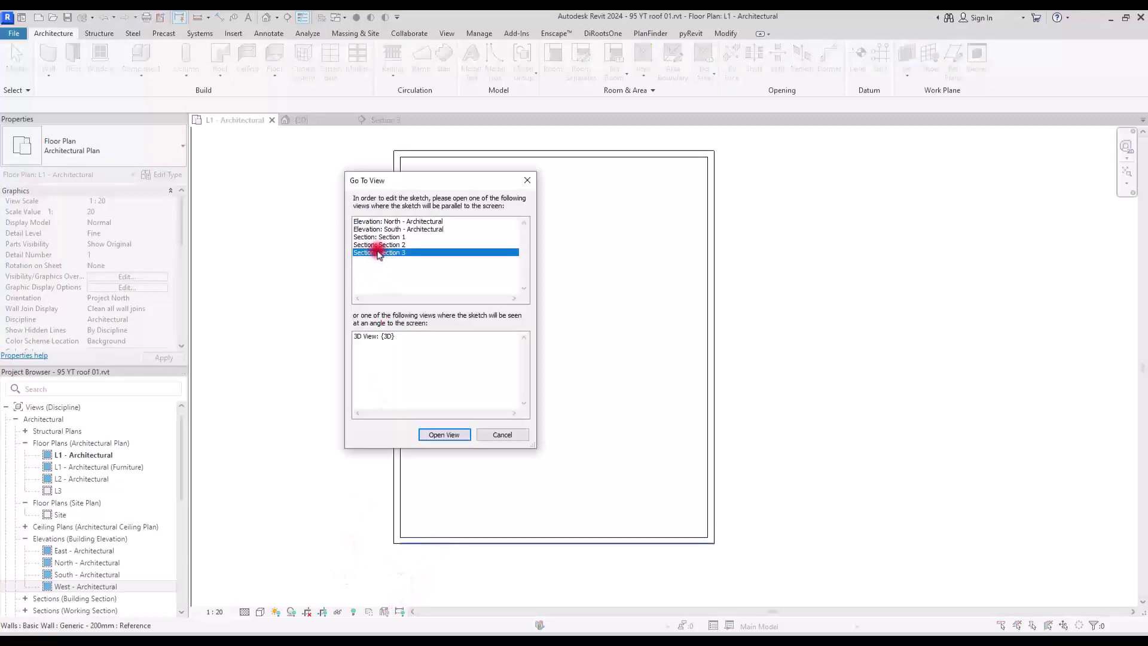
click(444, 436)
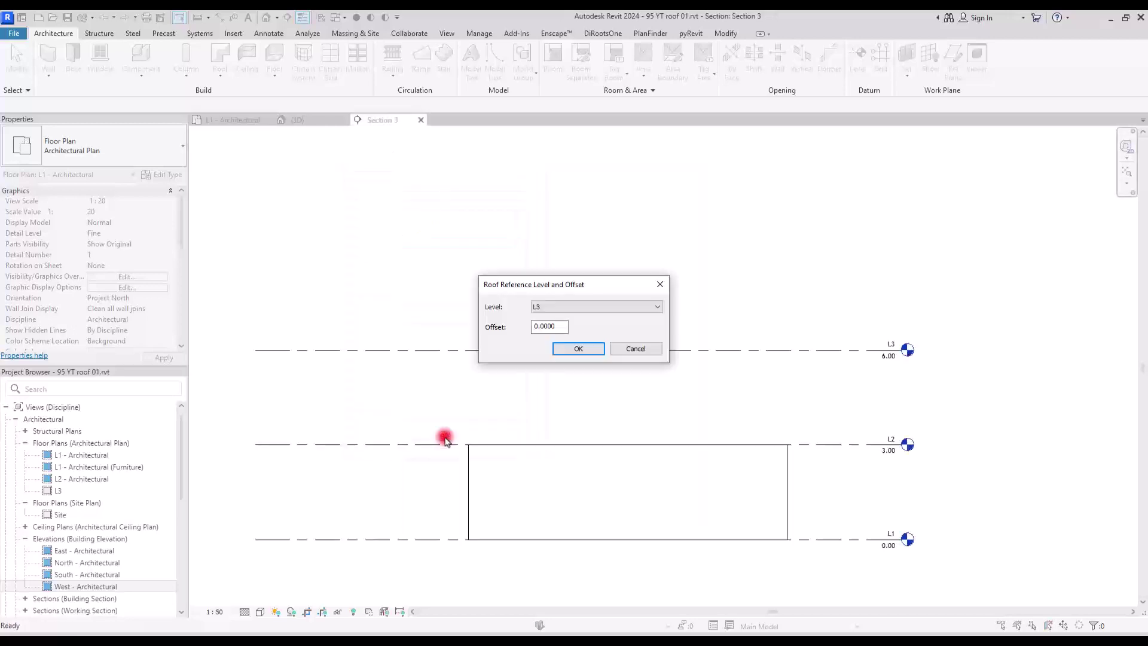
click(564, 358)
click(546, 306)
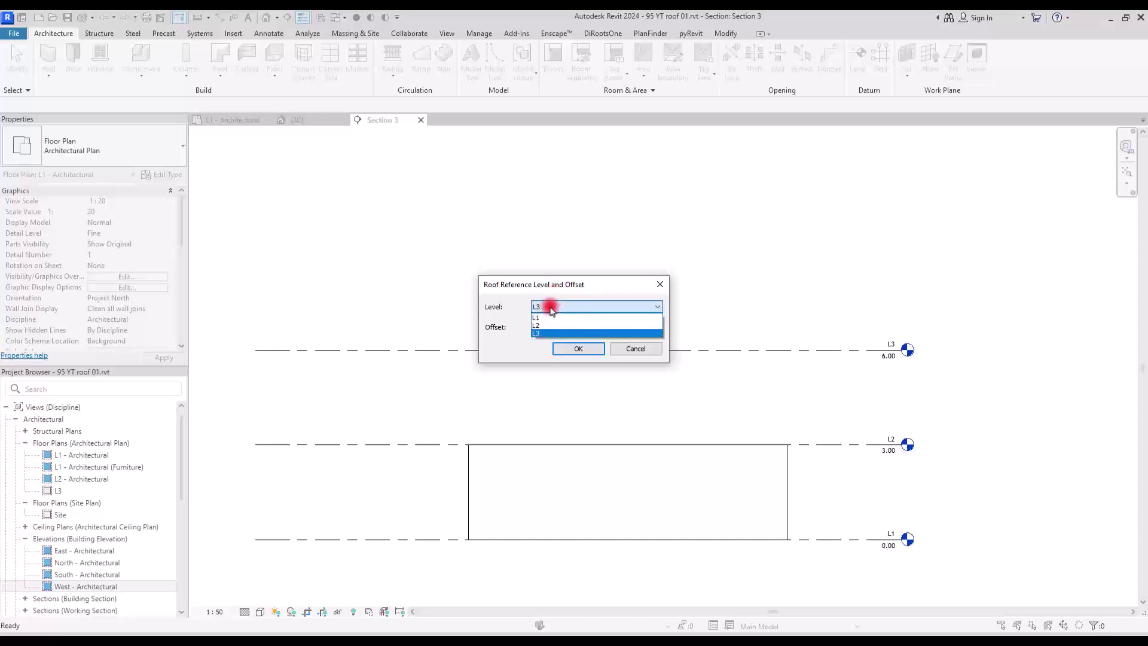
click(545, 325)
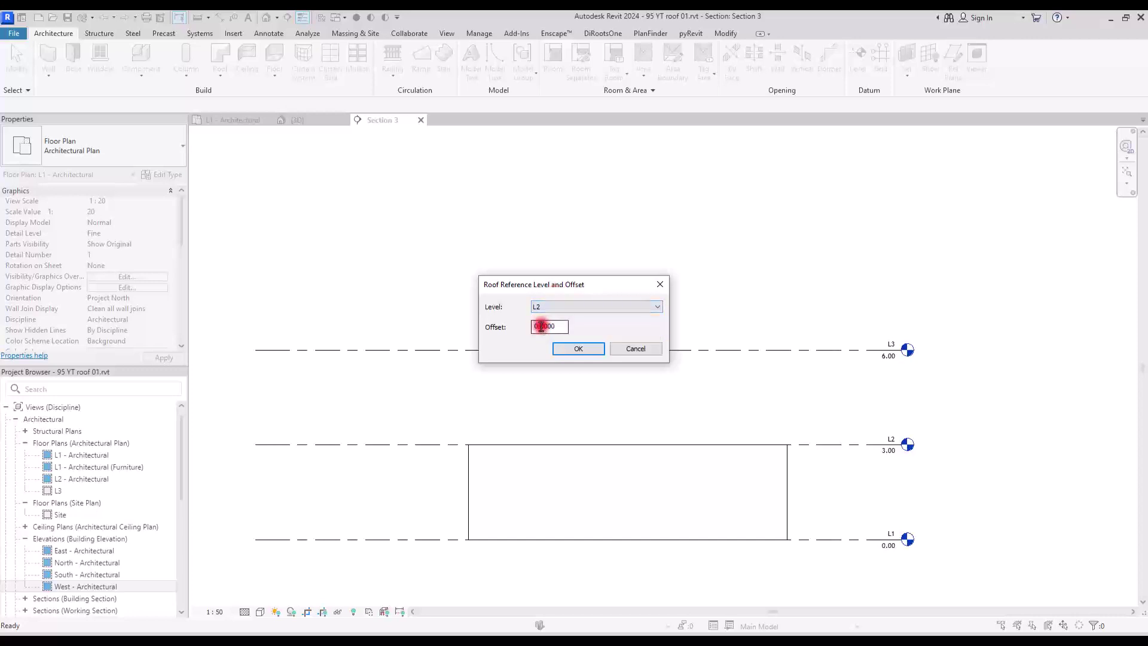
click(592, 348)
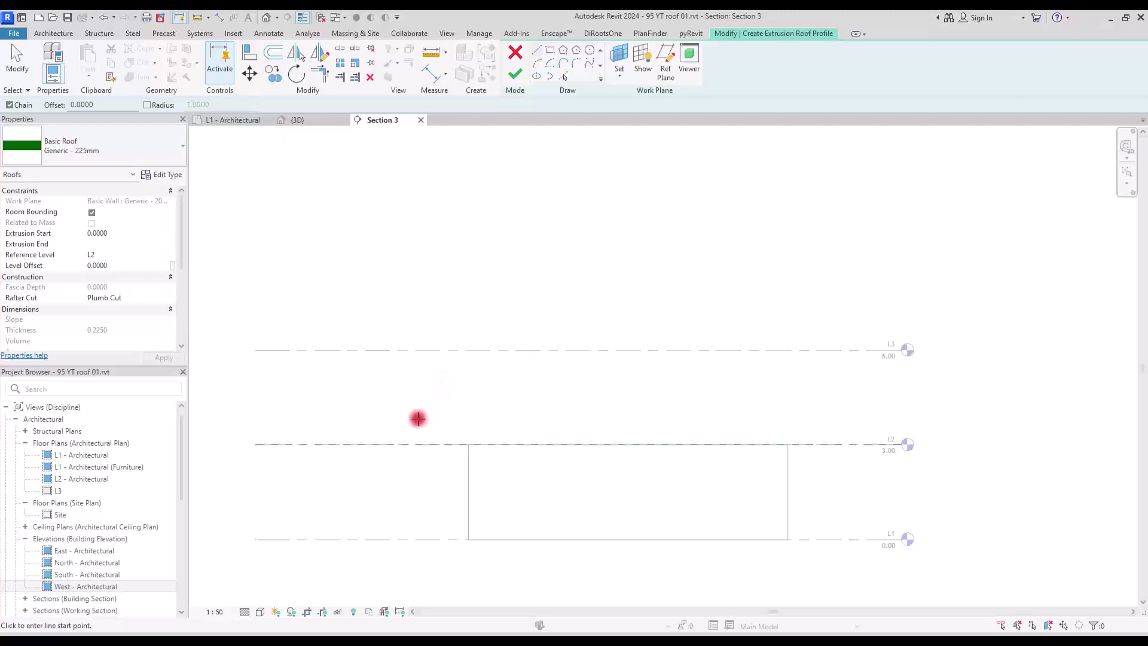
Sketch a four-segment zigzag roof profile overhanging both walls, with two peaks and the higher one just above L3, and finish the roof
click(413, 489)
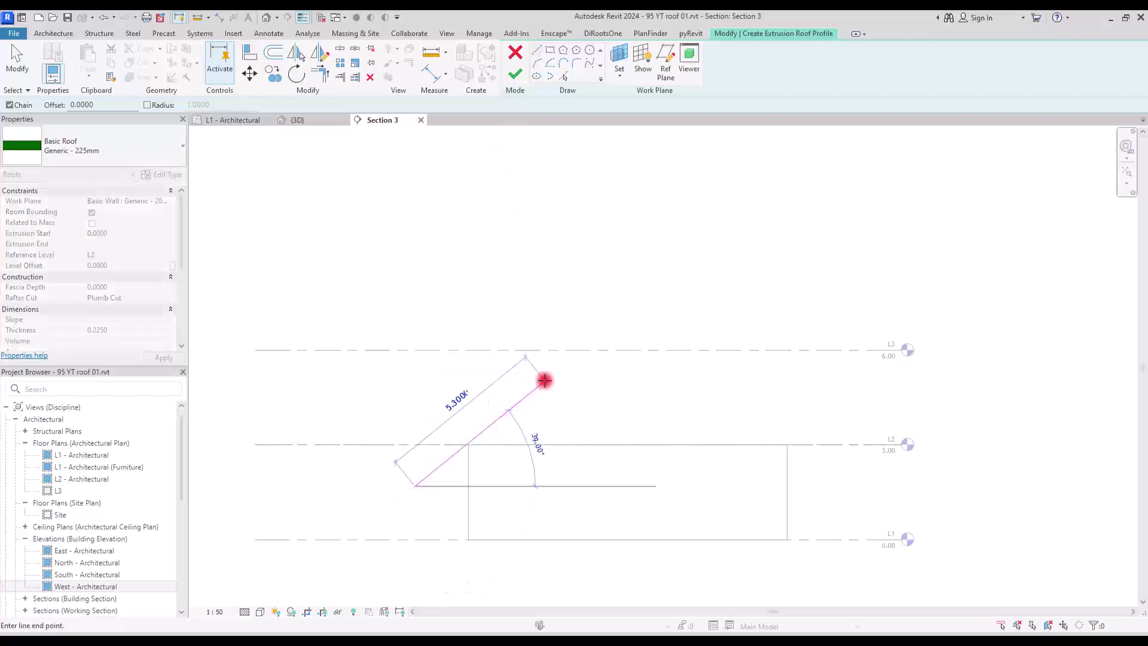
click(508, 371)
click(624, 414)
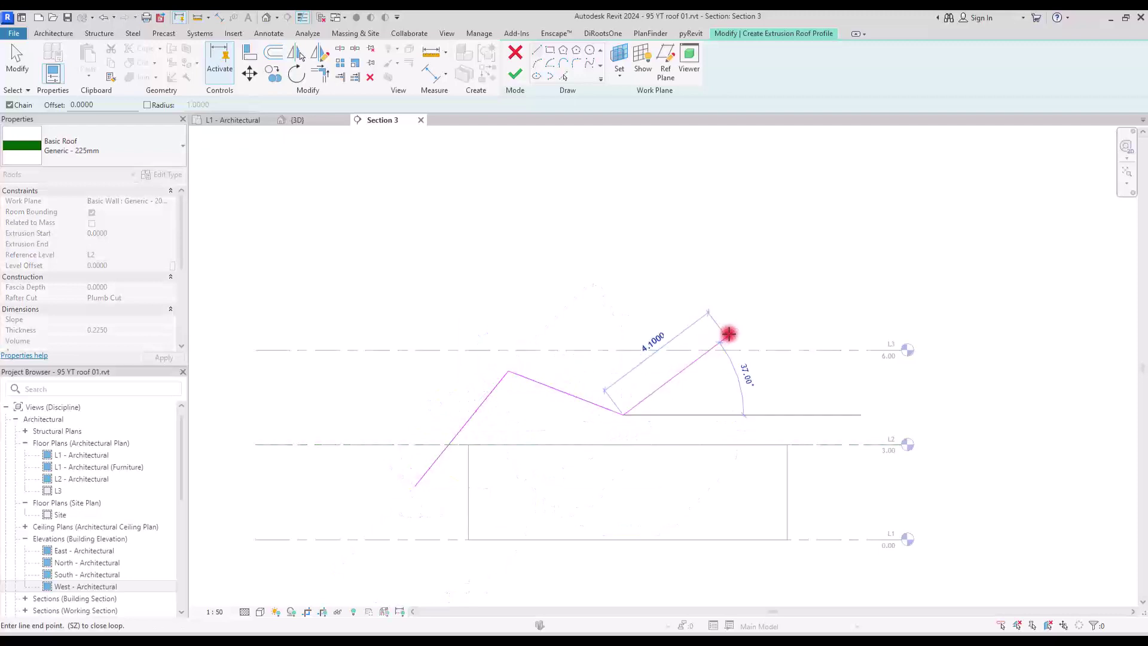
click(729, 333)
click(849, 471)
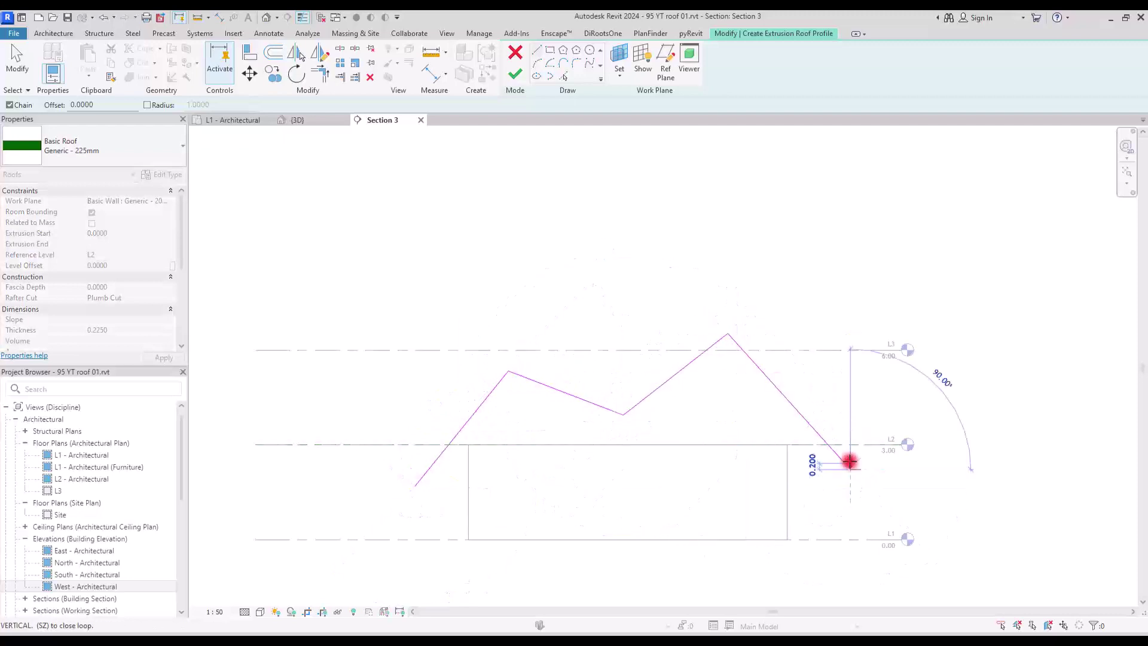
key(Escape)
key(Escape)
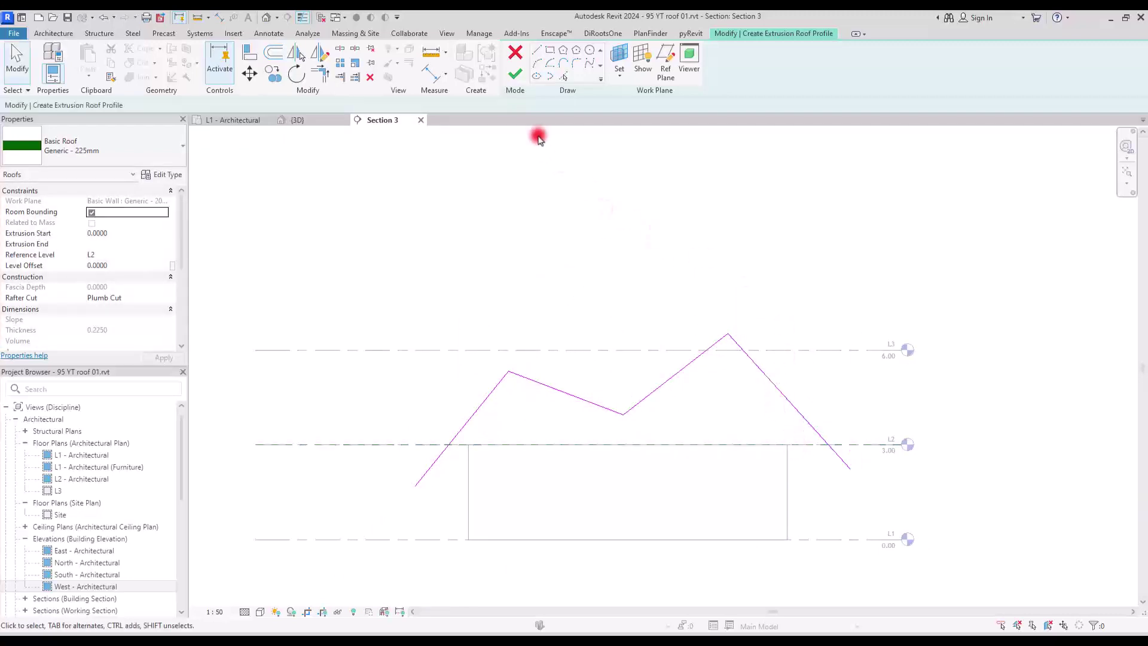
click(515, 73)
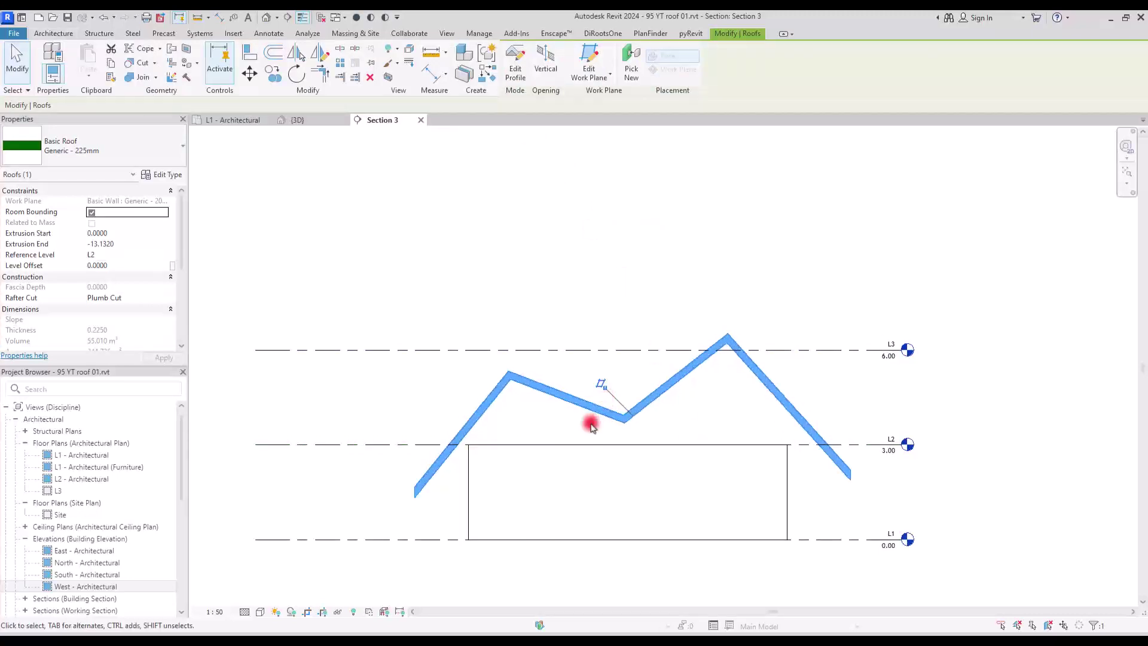
Select the extruded roof together with the four connected walls and isolate them in 3D with a selection box
key(Tab)
ctrl+click(515, 447)
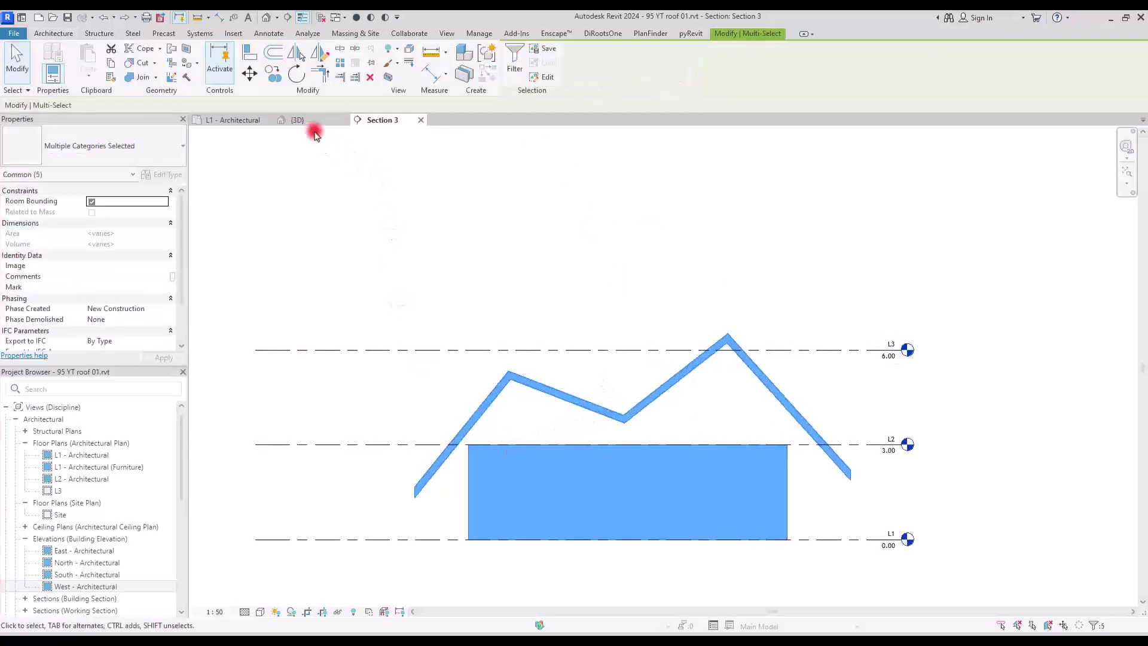
click(392, 79)
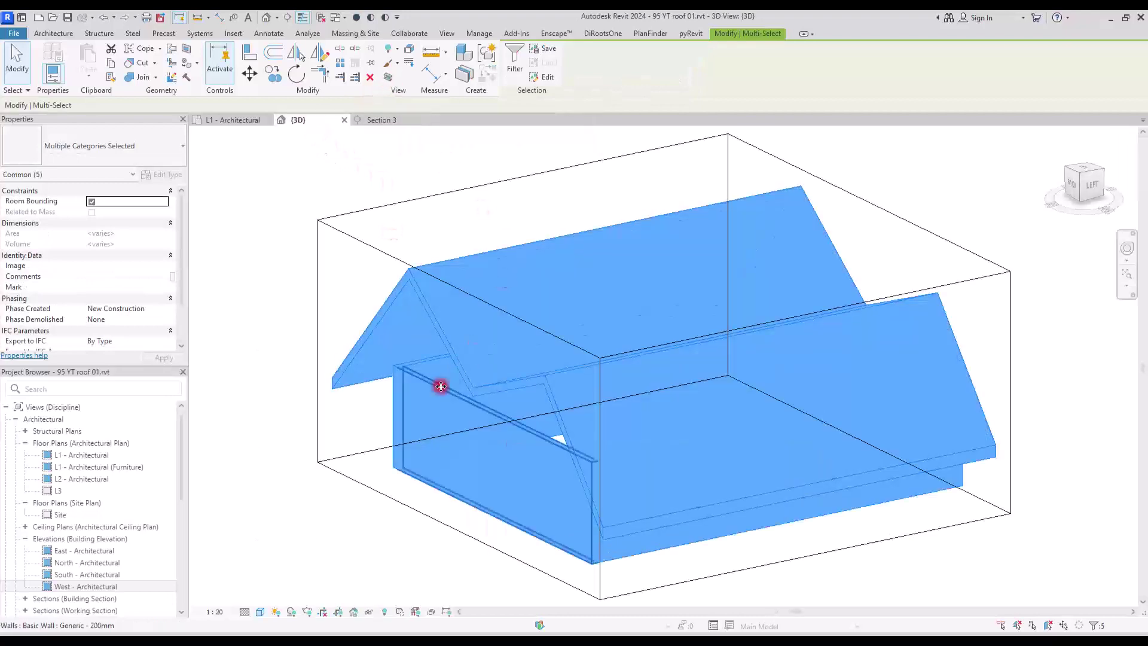
click(284, 414)
shift+middle_drag(344, 485, 382, 515)
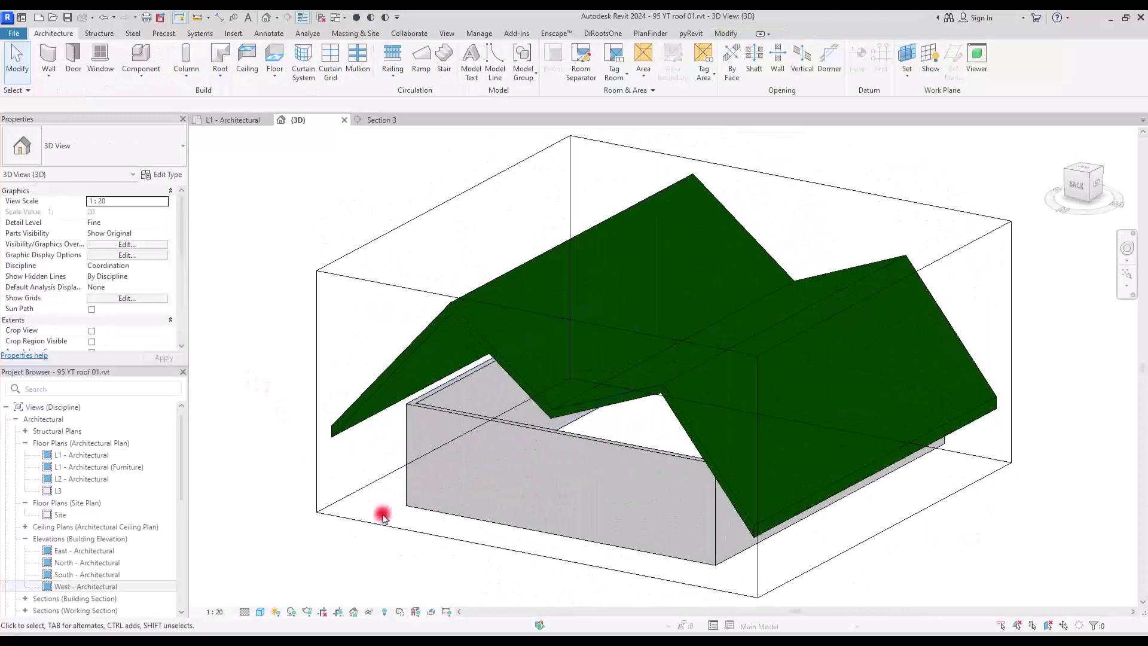
Enlarge the 3D section box lengthwise beyond both ends of the building
click(358, 480)
scroll(358, 480, down, 3)
shift+middle_drag(494, 500, 474, 469)
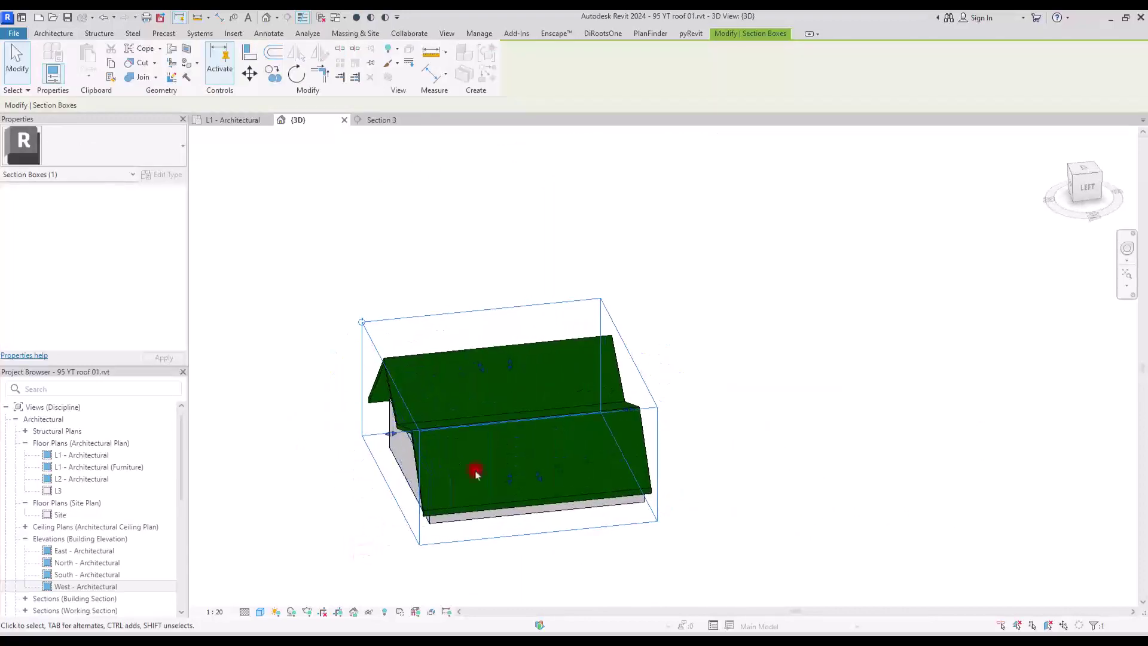
drag(649, 407, 940, 361)
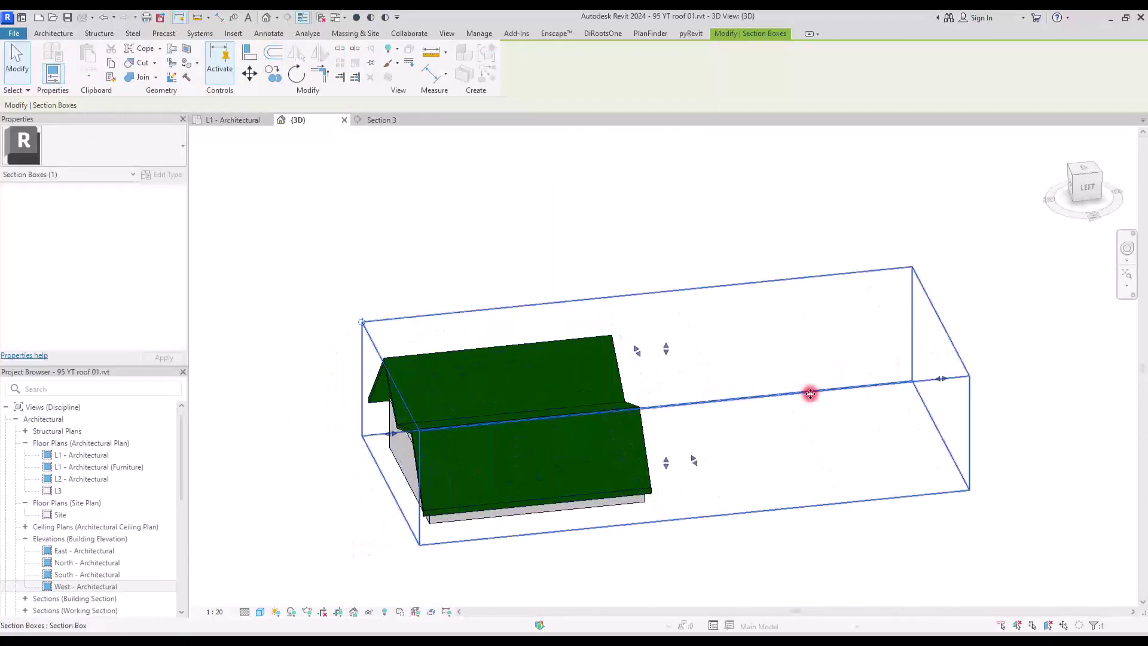
shift+middle_drag(810, 392, 697, 456)
drag(382, 408, 295, 446)
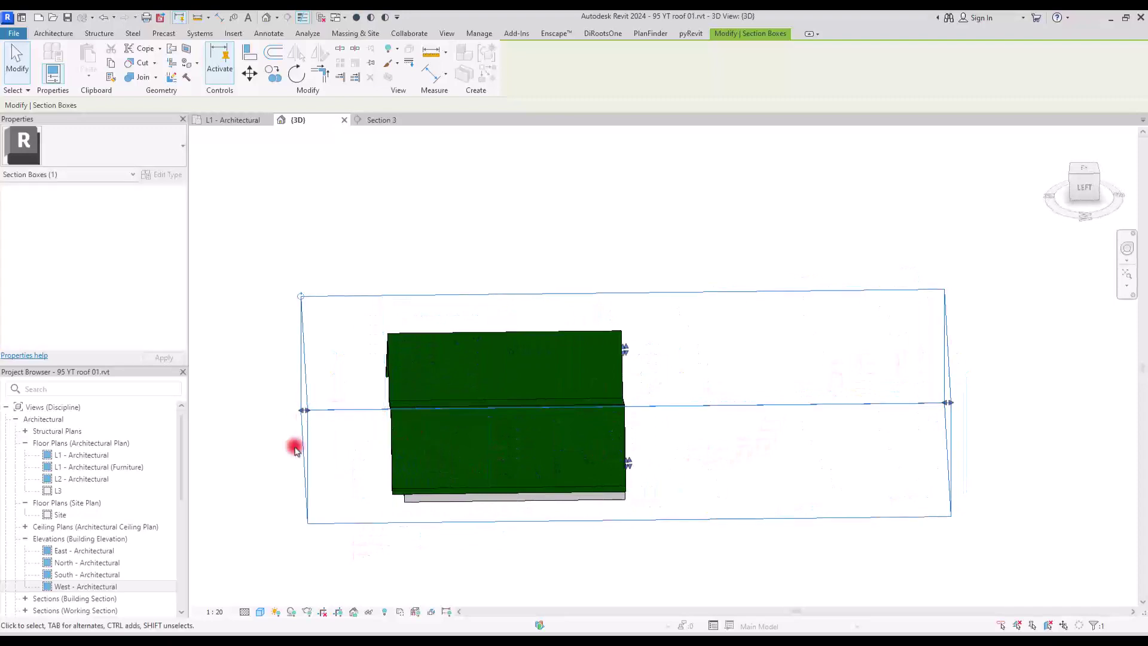
Attach the tops of the building's four connected walls to the extruded roof
shift+middle_drag(295, 446, 725, 411)
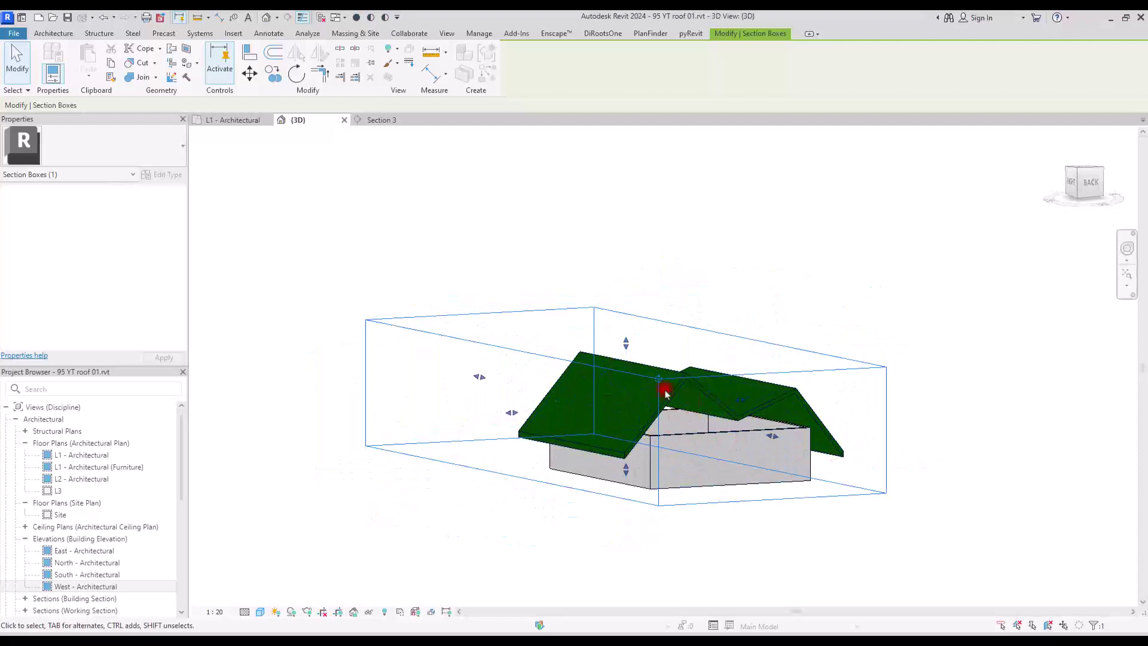
key(Tab)
click(704, 436)
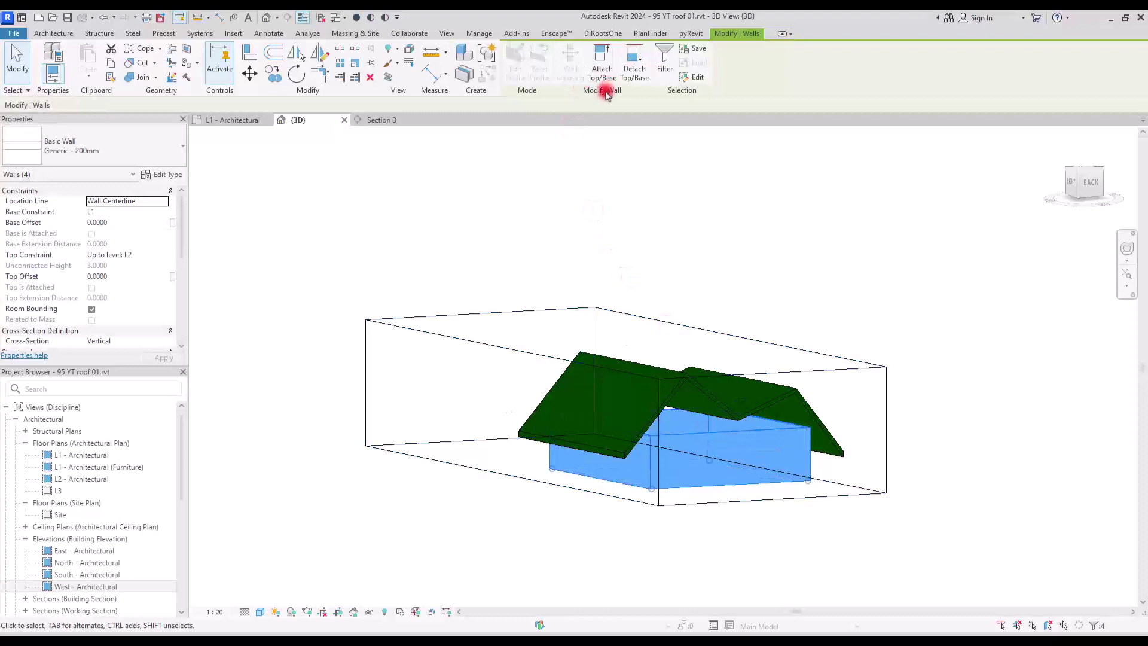
click(600, 67)
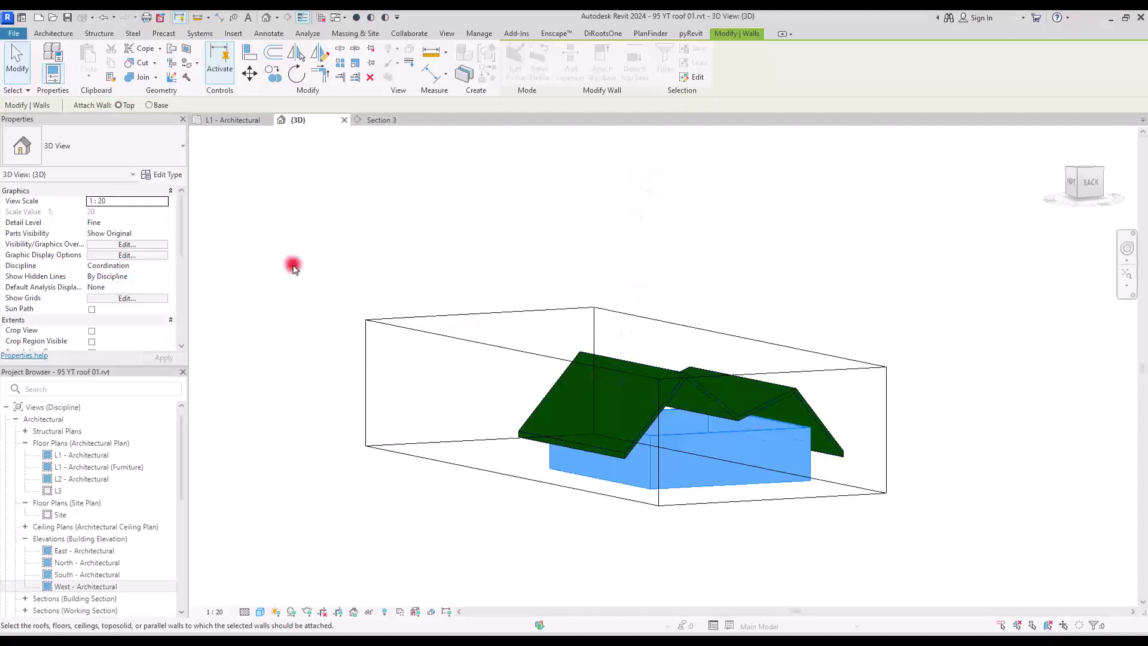
click(703, 399)
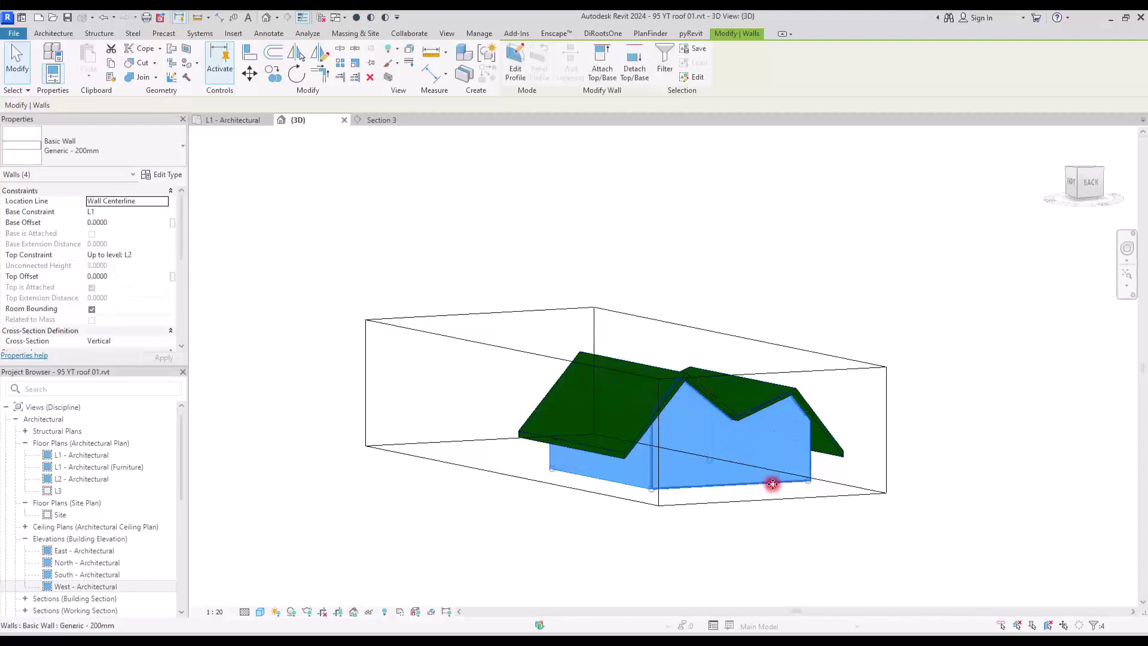
scroll(789, 362, up, 4)
click(800, 213)
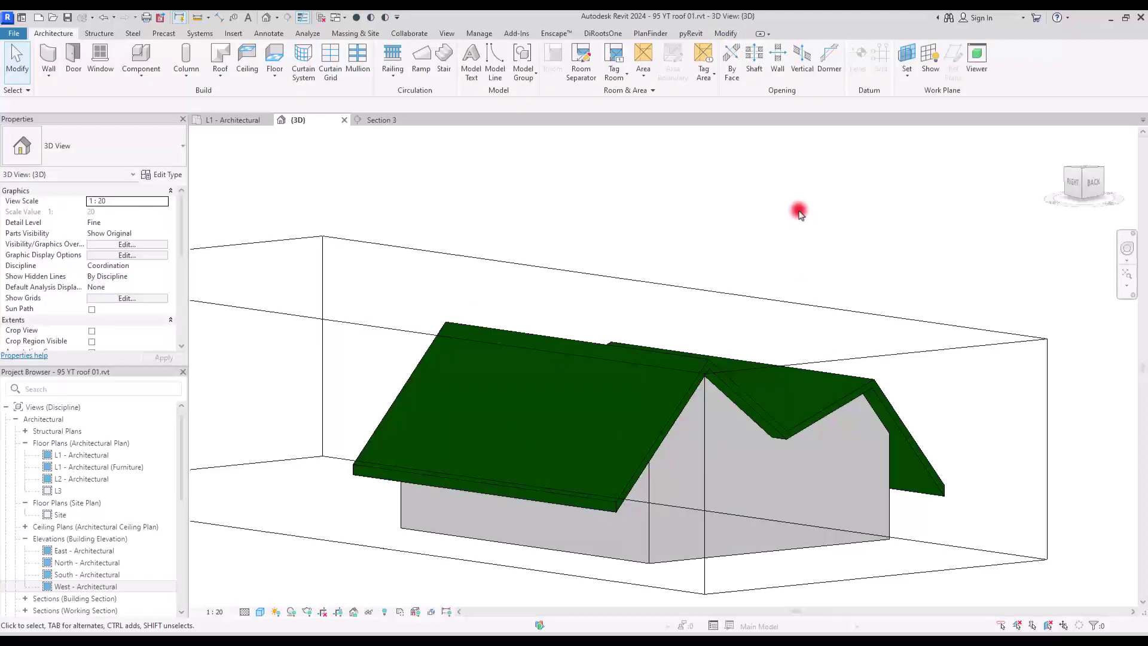
Edit the extruded roof's profile in Section 3, replacing the zigzag lines with a wavy spline of six control points across the building
click(850, 402)
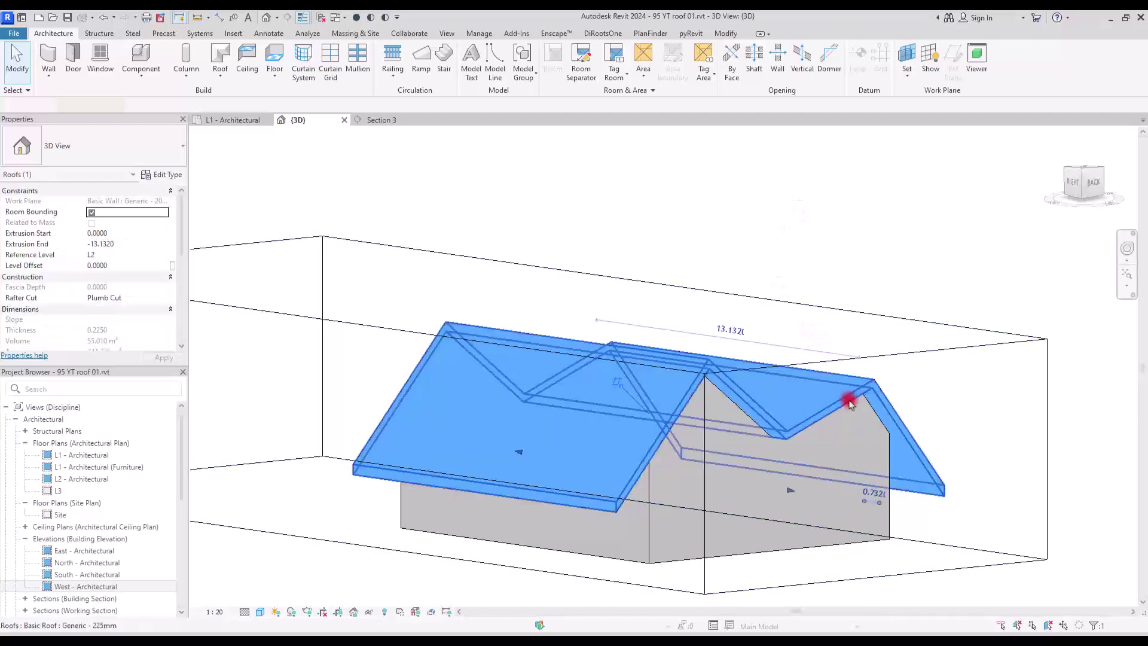
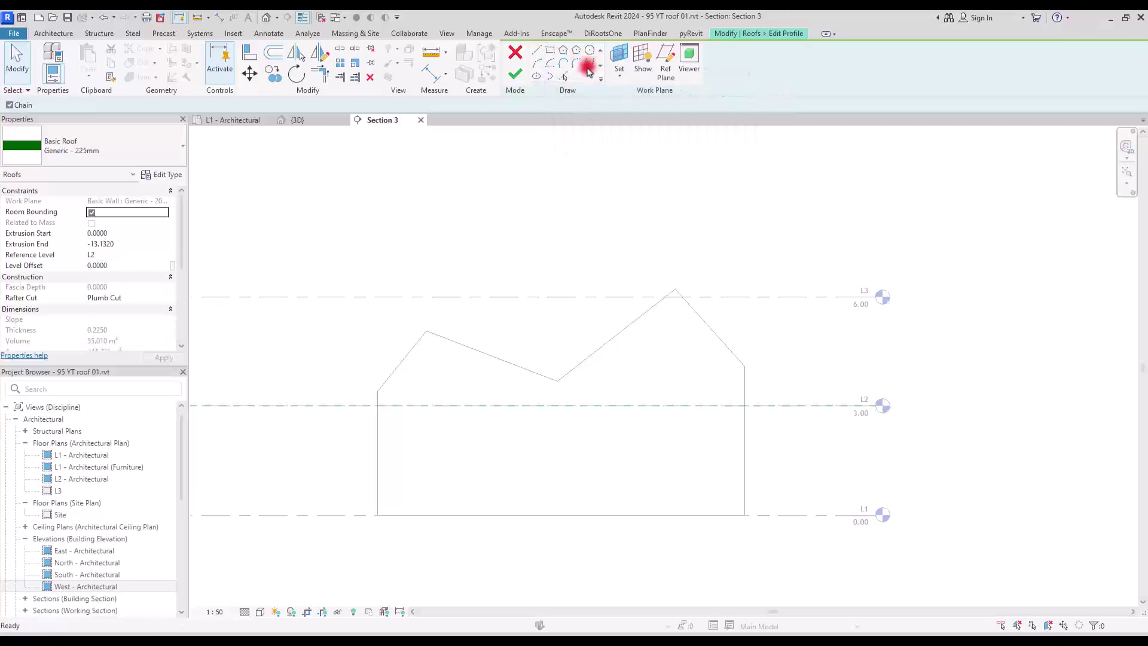
click(320, 432)
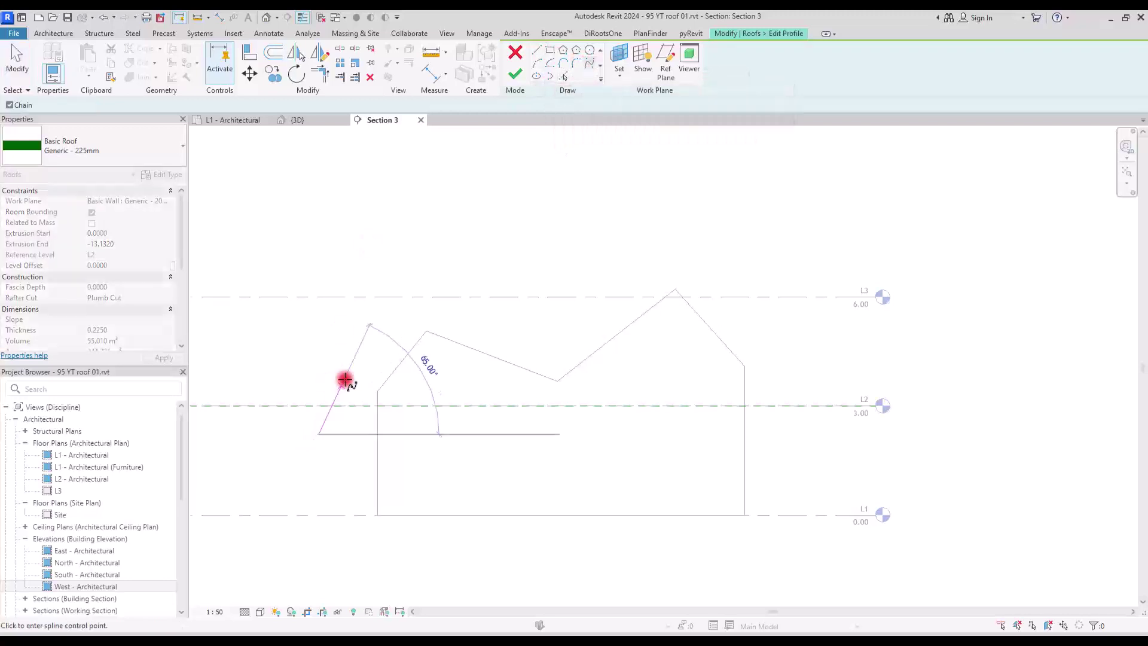
click(378, 320)
click(476, 377)
click(546, 293)
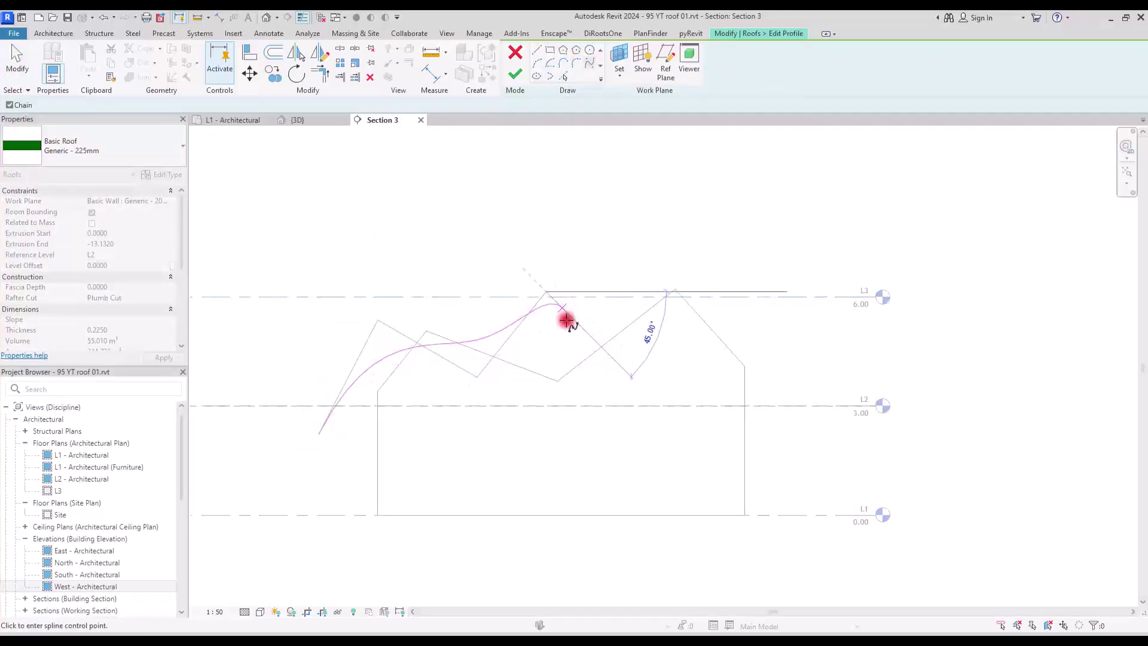
click(693, 392)
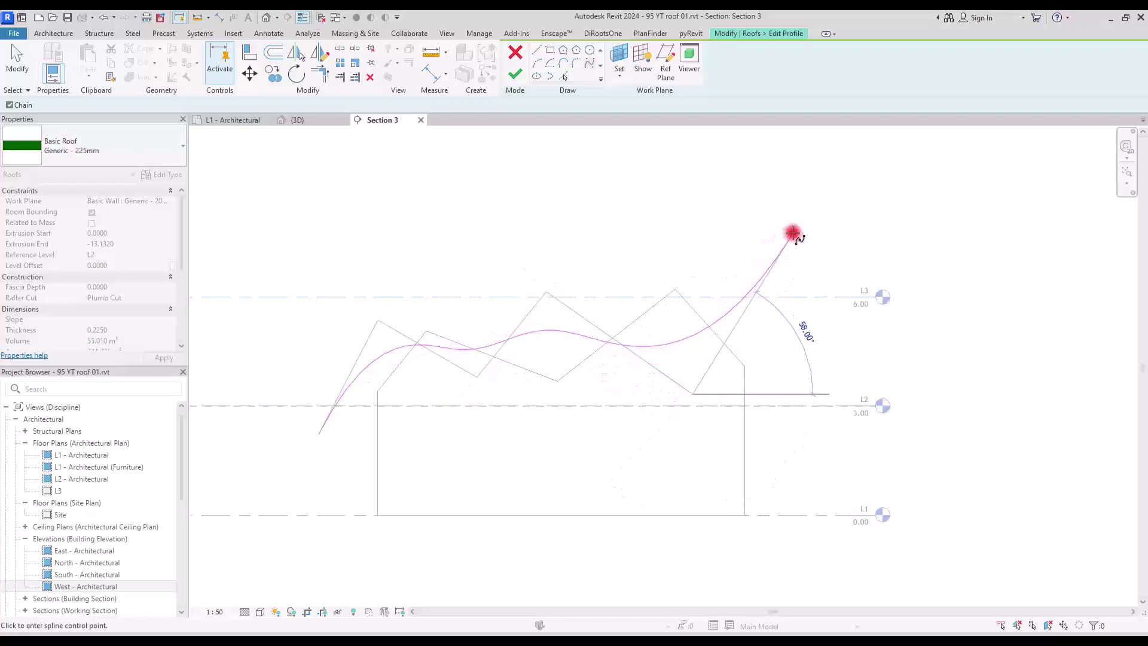
click(811, 230)
key(Escape)
Reshape the spline by moving its control points into deeper waves with a lower starting end, and finish the profile edit
click(559, 329)
drag(547, 293, 547, 246)
drag(473, 373, 465, 417)
drag(319, 435, 309, 476)
click(746, 333)
drag(698, 409, 744, 426)
drag(536, 262, 572, 233)
drag(462, 448, 466, 455)
click(533, 446)
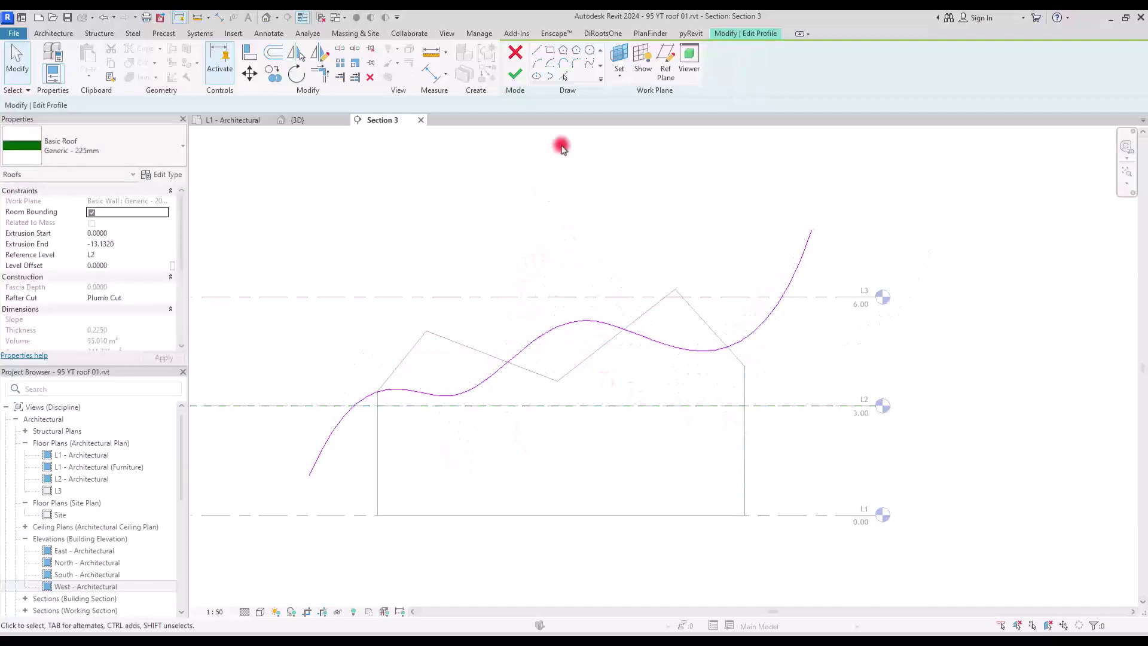
click(515, 73)
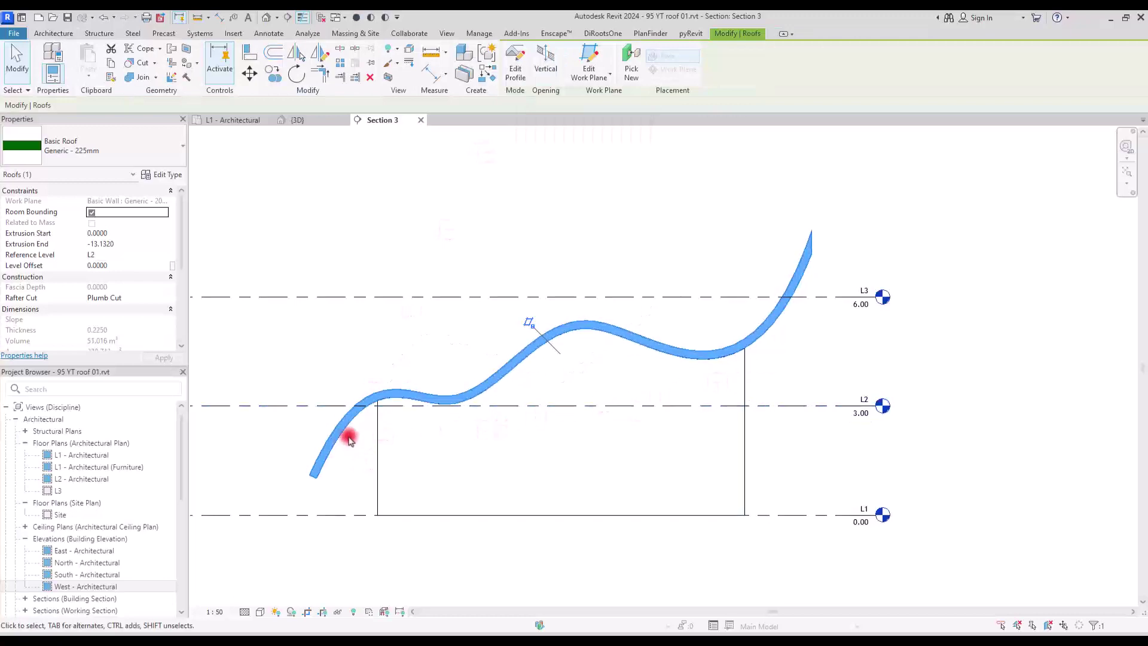
In the 3D view, extend both ends of the curved roof past the walls, to extrusion start 2.0889 and extrusion end -14.9423
click(311, 120)
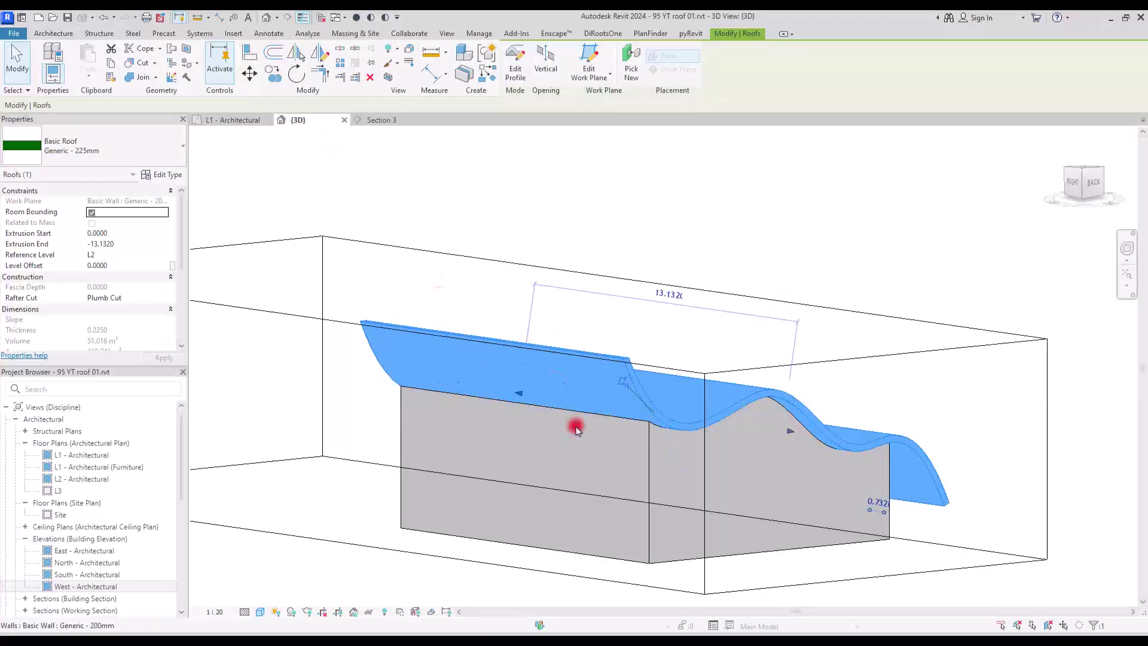
click(873, 268)
mouse_move(873, 268)
shift+middle_down()
mouse_move(874, 315)
mouse_move(801, 340)
mouse_move(718, 328)
mouse_move(828, 293)
mouse_move(1128, 281)
mouse_move(1136, 341)
shift+middle_up()
mouse_move(648, 468)
shift+middle_down()
mouse_move(866, 466)
mouse_move(805, 492)
shift+middle_up()
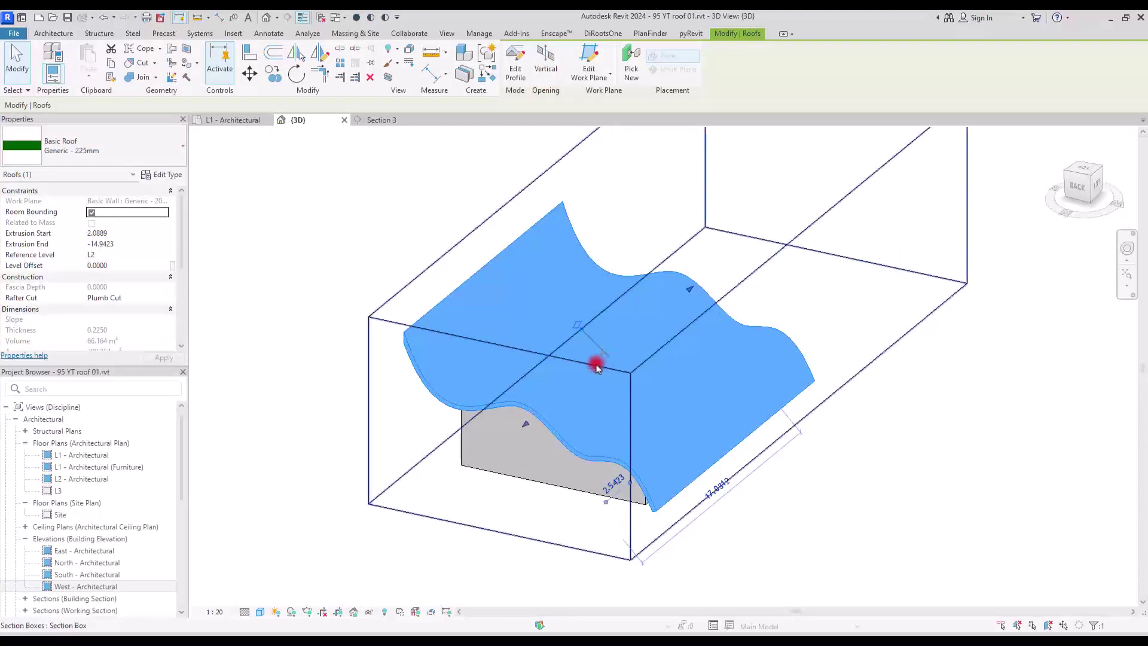
Cut a narrow rectangular vertical opening through the middle of the curved roof, sketched from the top view, and dismiss the save reminder
click(545, 68)
click(538, 293)
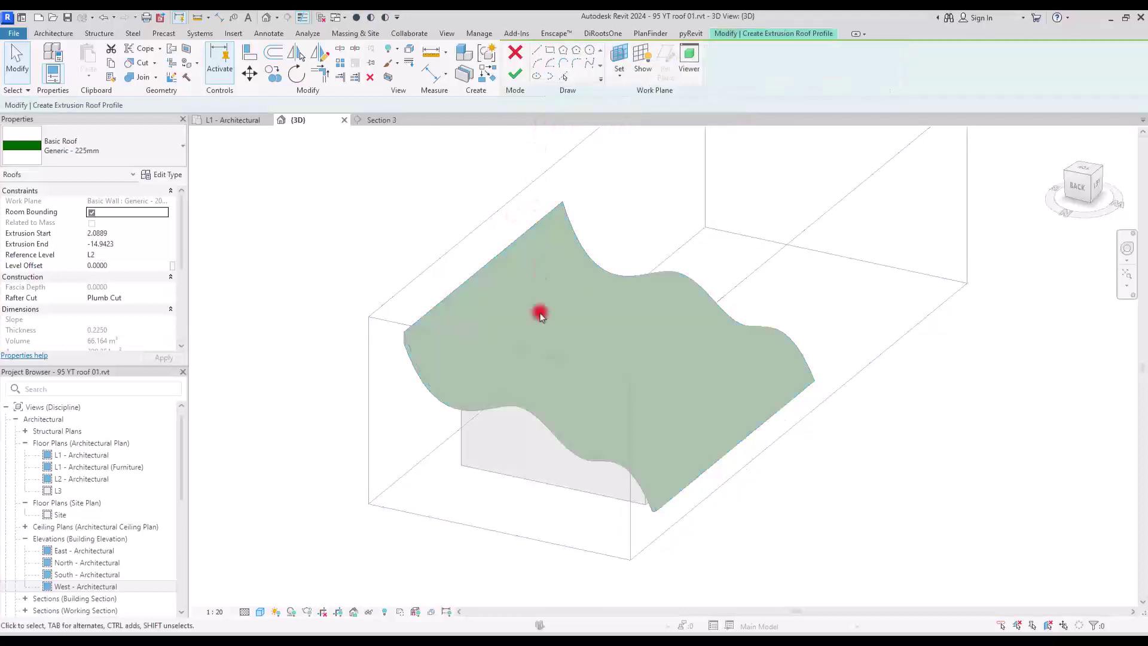
click(549, 53)
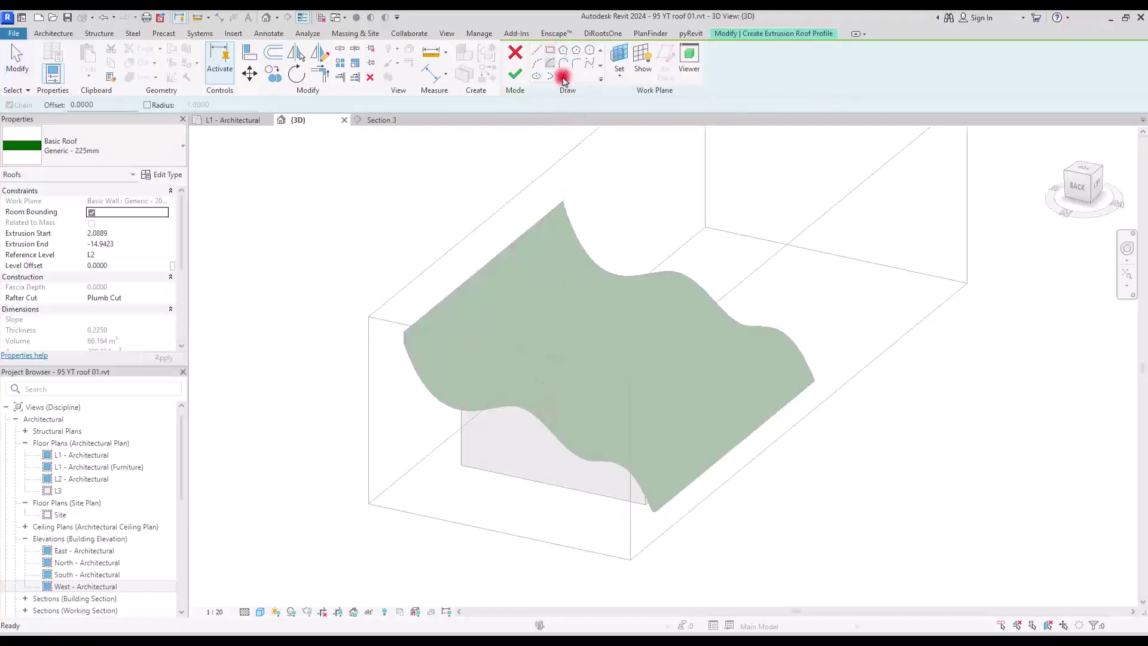
click(1090, 173)
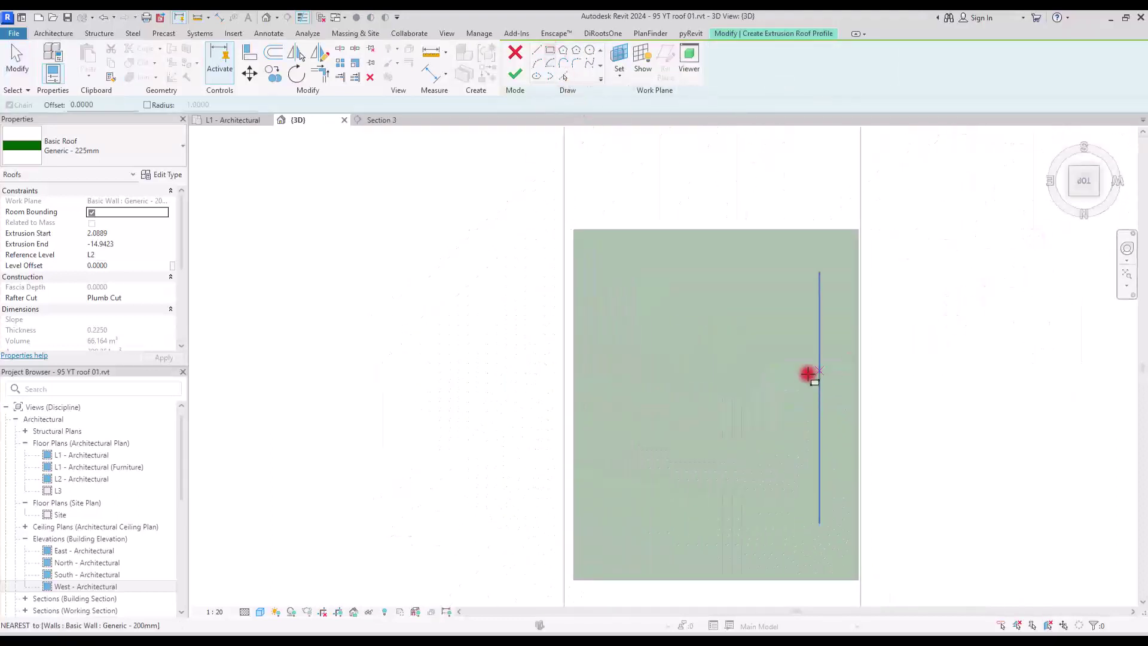
click(579, 332)
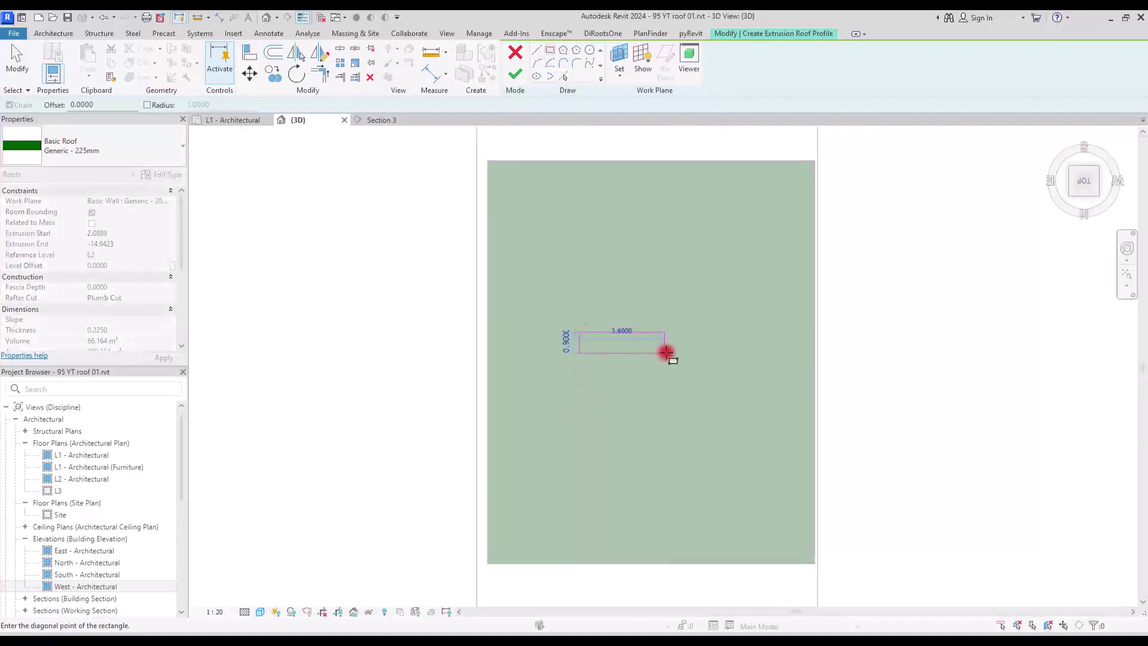
click(732, 358)
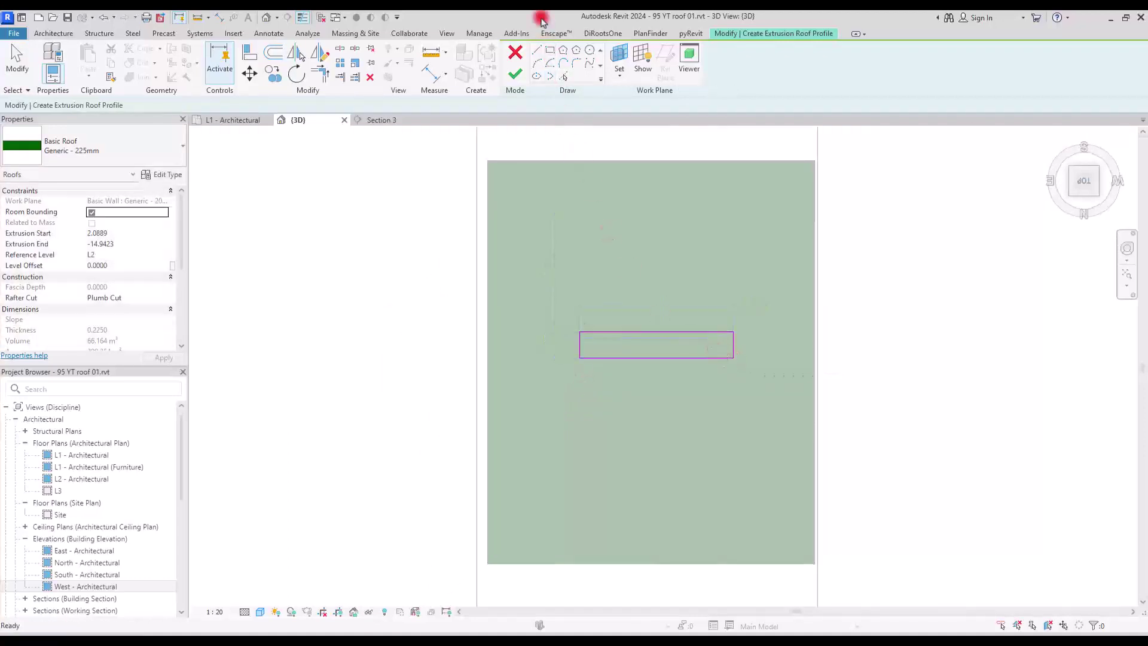
click(515, 74)
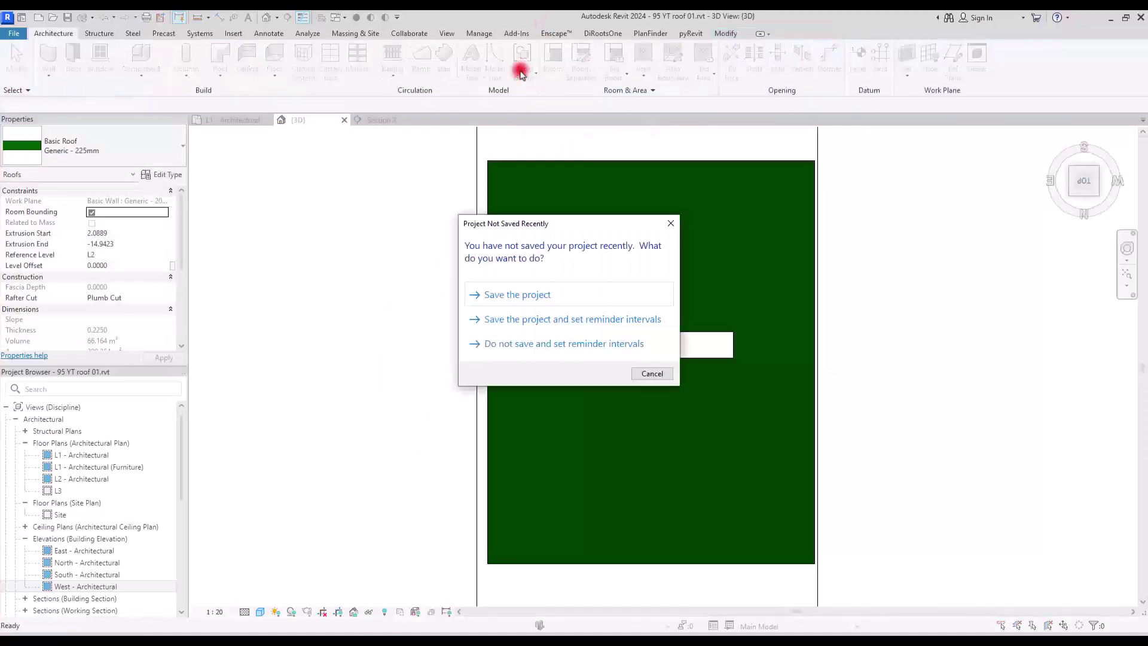
click(671, 230)
Inspect the opening from several angles and set the curved roof's Extrusion Start to 3.0000
mouse_move(777, 443)
shift+middle_down()
mouse_move(676, 162)
mouse_move(737, 318)
mouse_move(861, 326)
mouse_move(717, 393)
shift+middle_up()
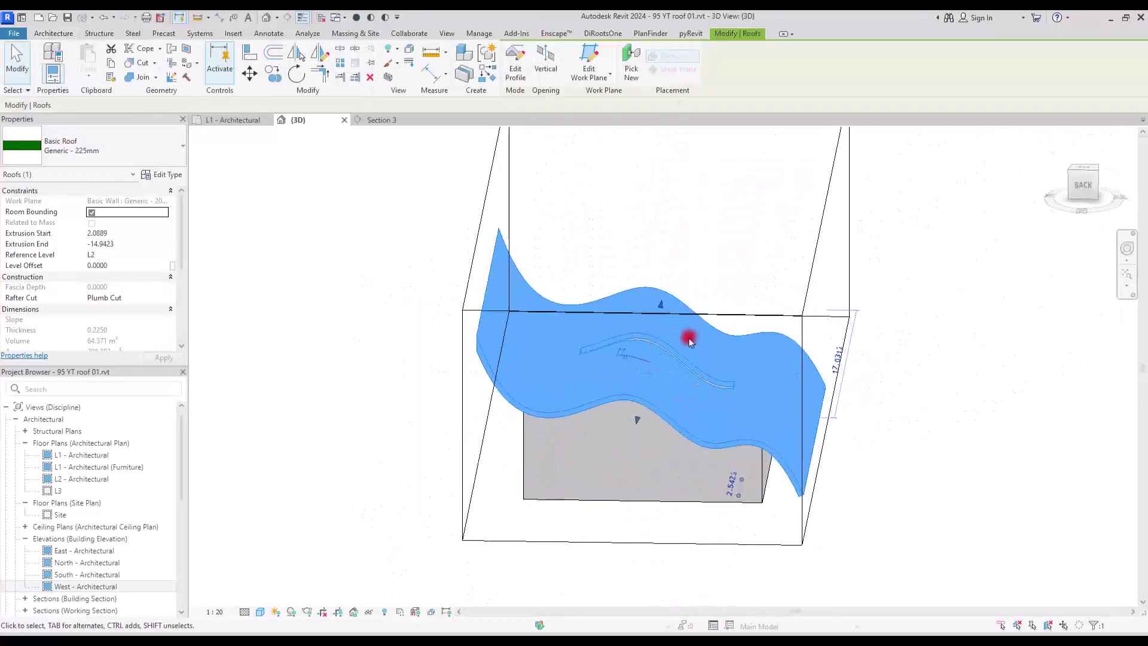
shift+middle_drag(782, 276, 706, 374)
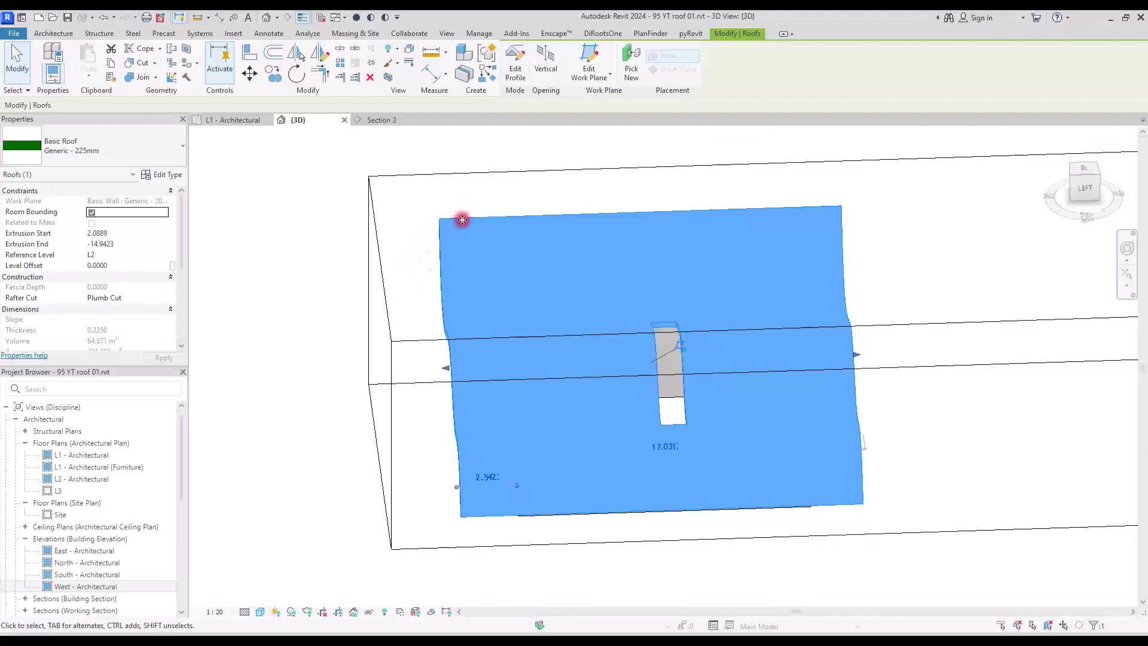
shift+middle_drag(464, 210, 281, 327)
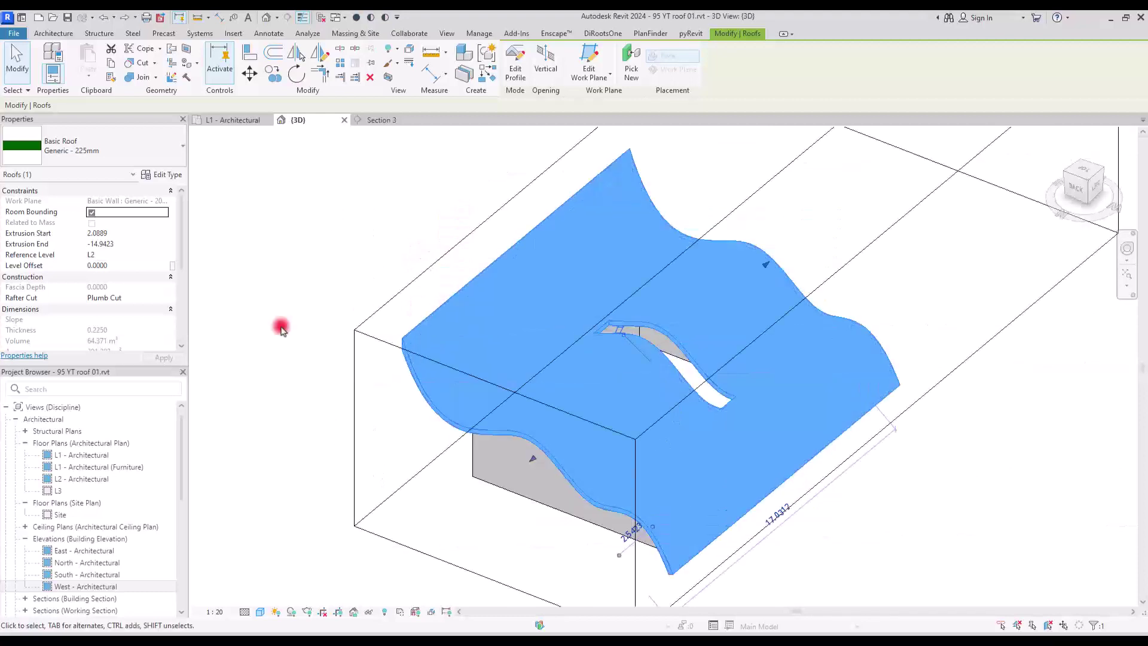
click(143, 235)
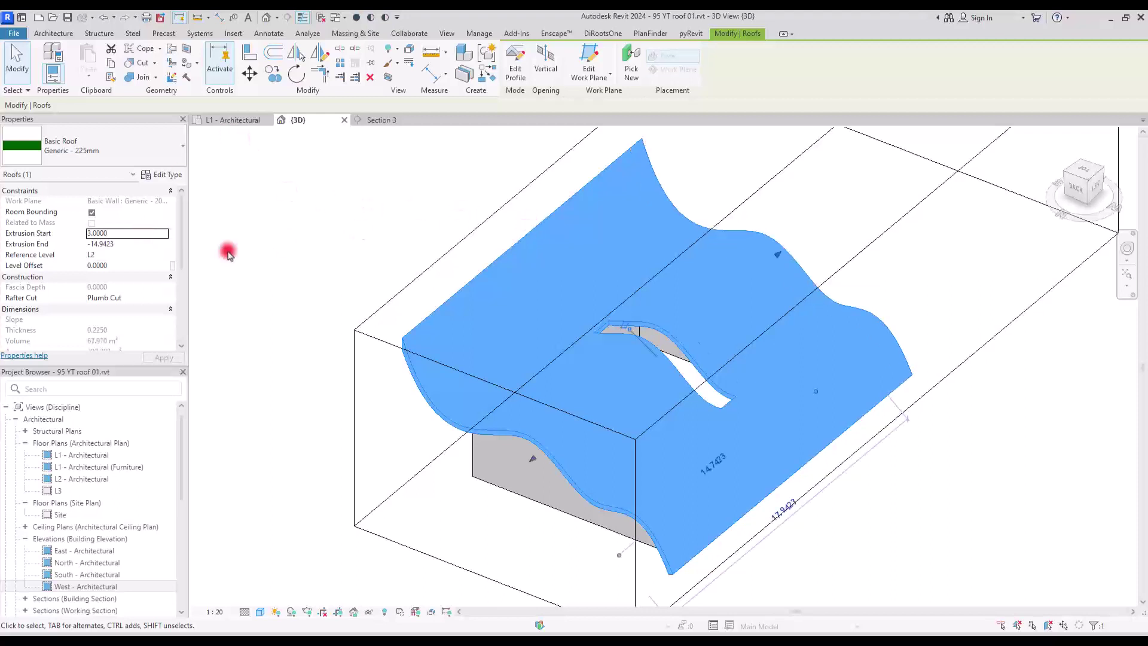
Set the curved roof's Extrusion End to -15.0000 and its Reference Level to L3, checking the raised roof against the walls
click(131, 246)
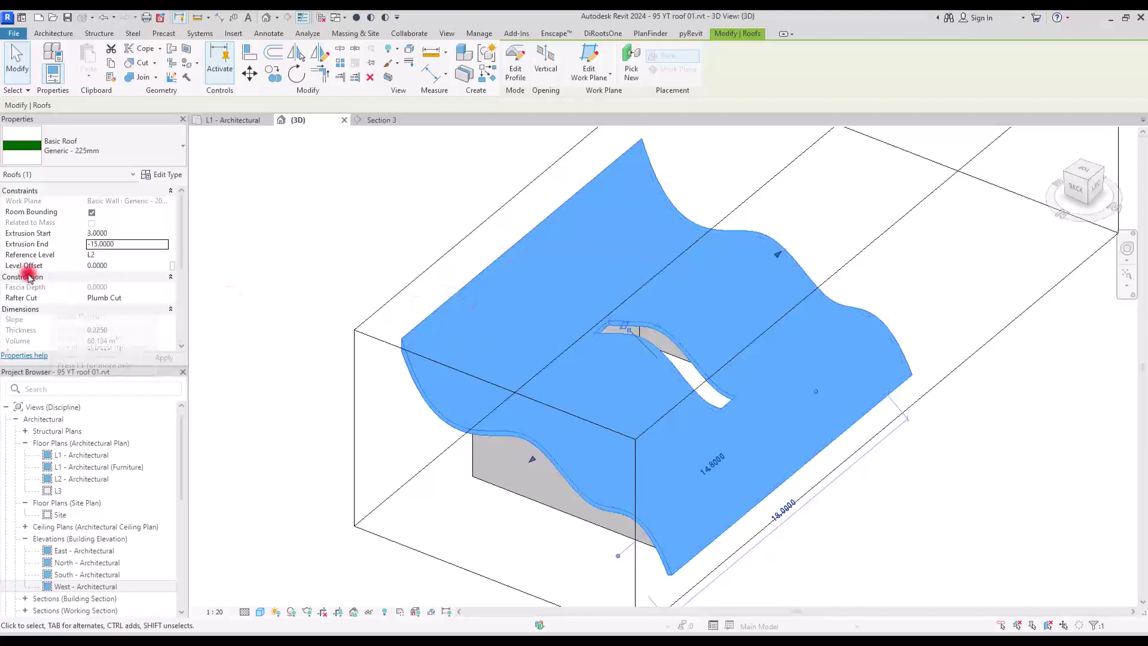
click(69, 256)
click(163, 256)
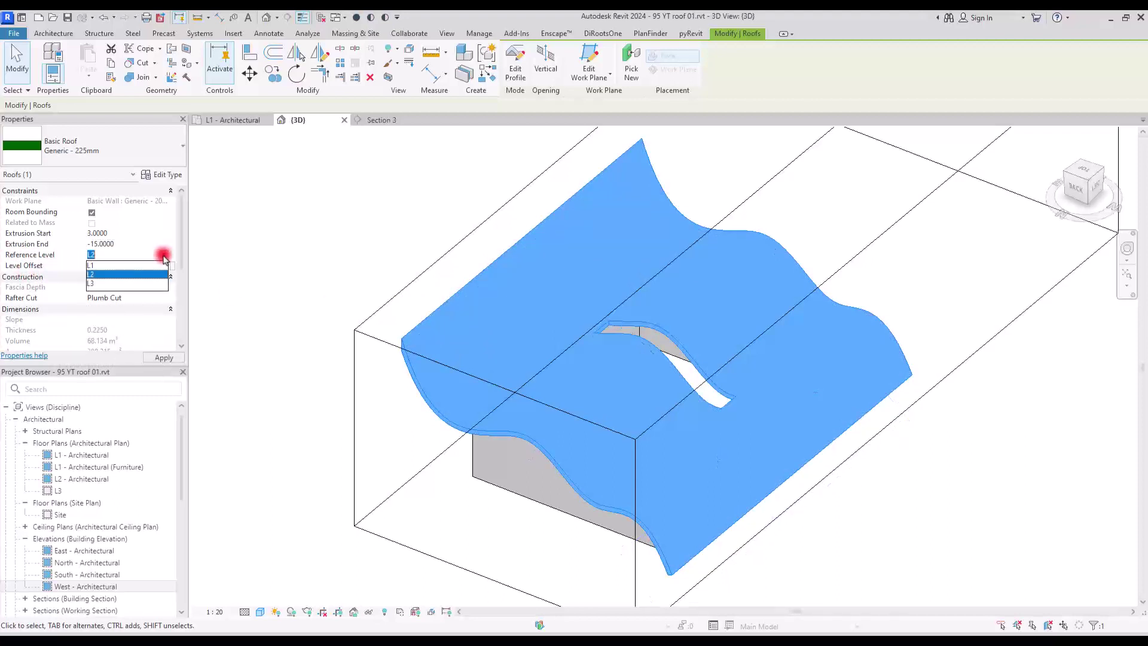
click(104, 284)
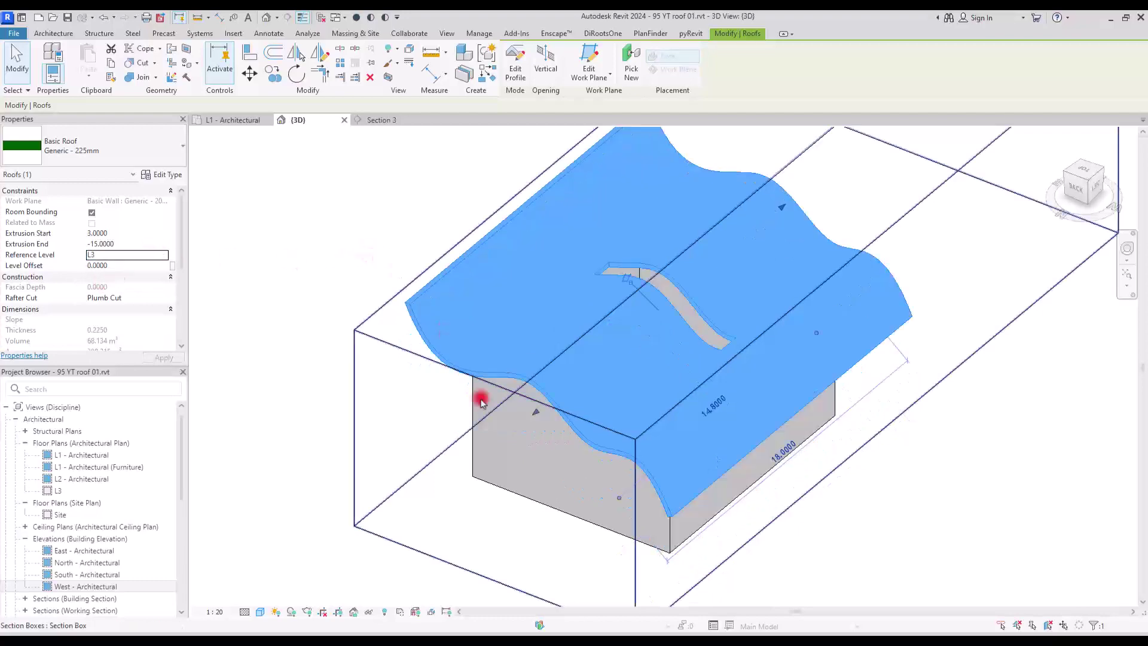
scroll(479, 388, down, 3)
shift+middle_drag(618, 482, 831, 299)
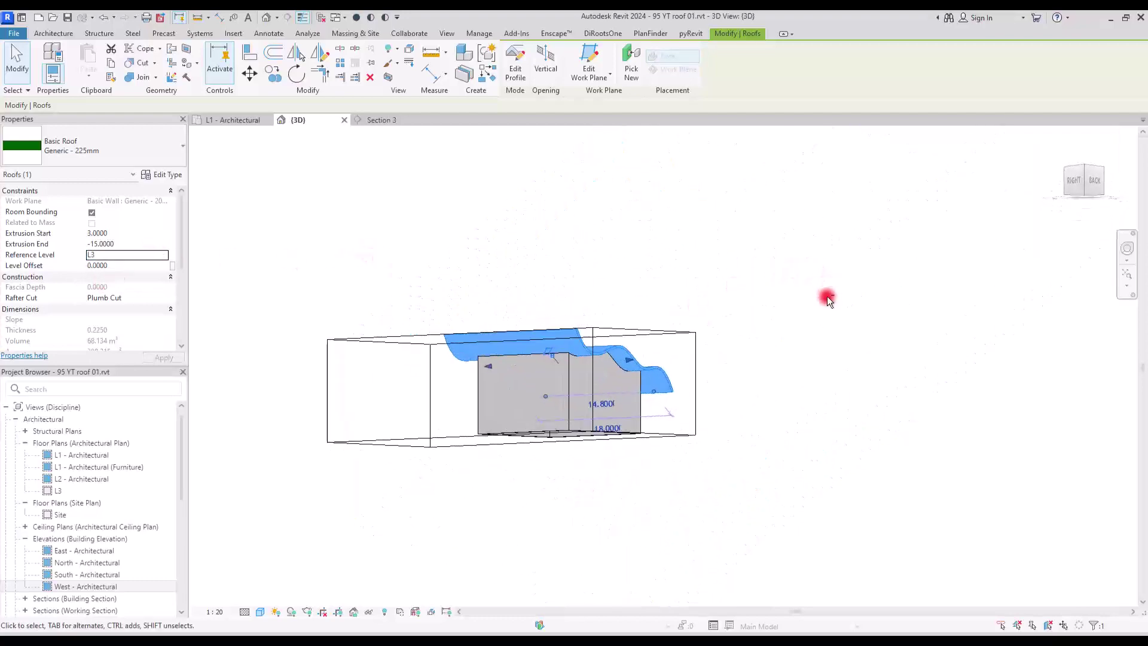
scroll(585, 354, up, 5)
shift+middle_drag(553, 377, 589, 450)
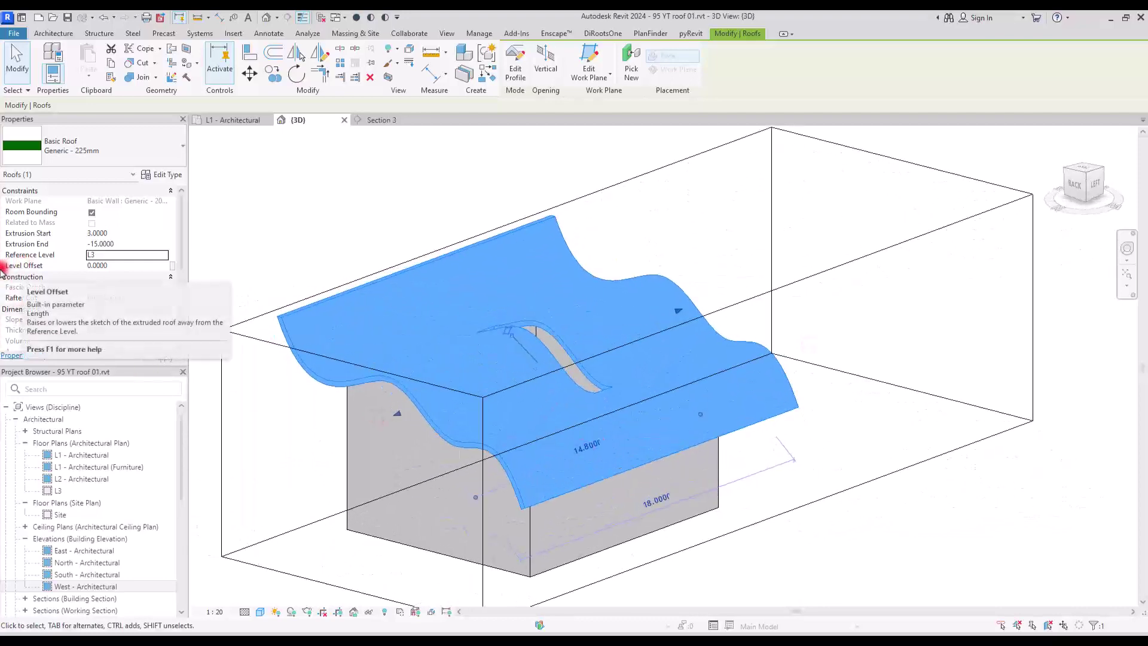
Set the curved roof's Level Offset to 0.8000 and deselect the roof
click(129, 269)
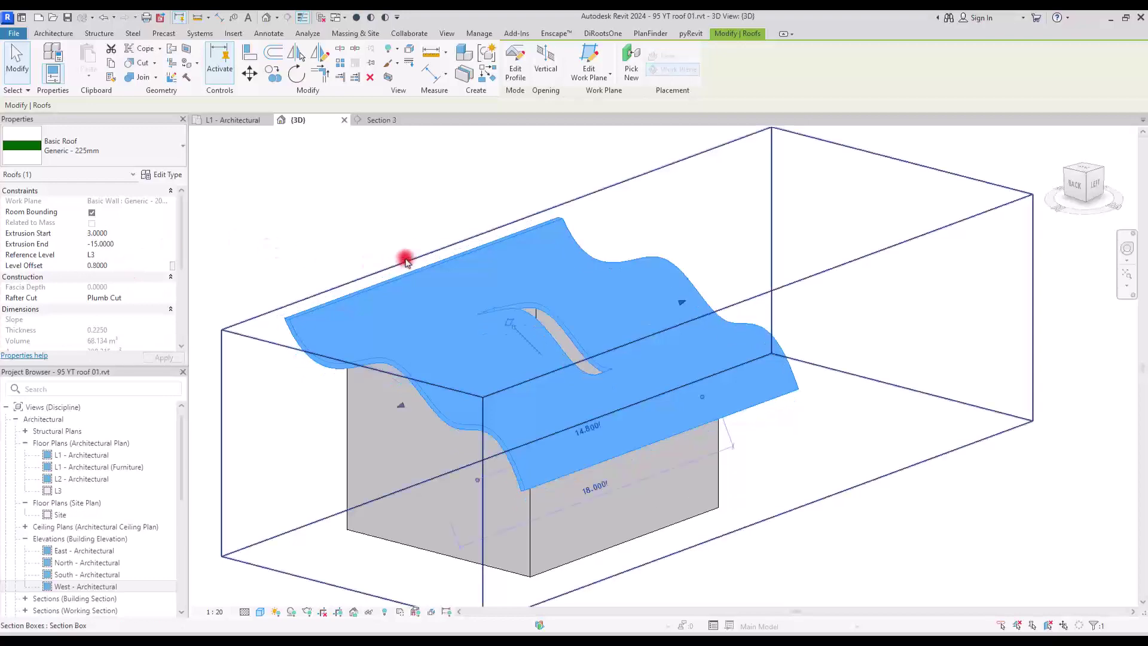
shift+middle_drag(450, 497, 553, 383)
click(452, 212)
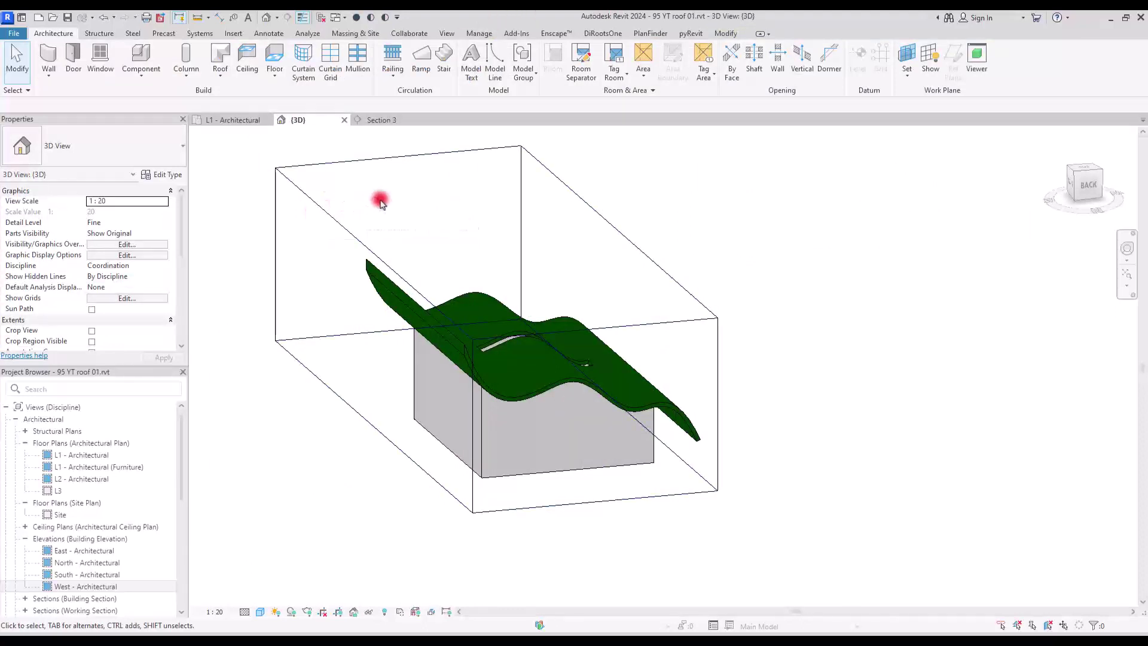
click(220, 74)
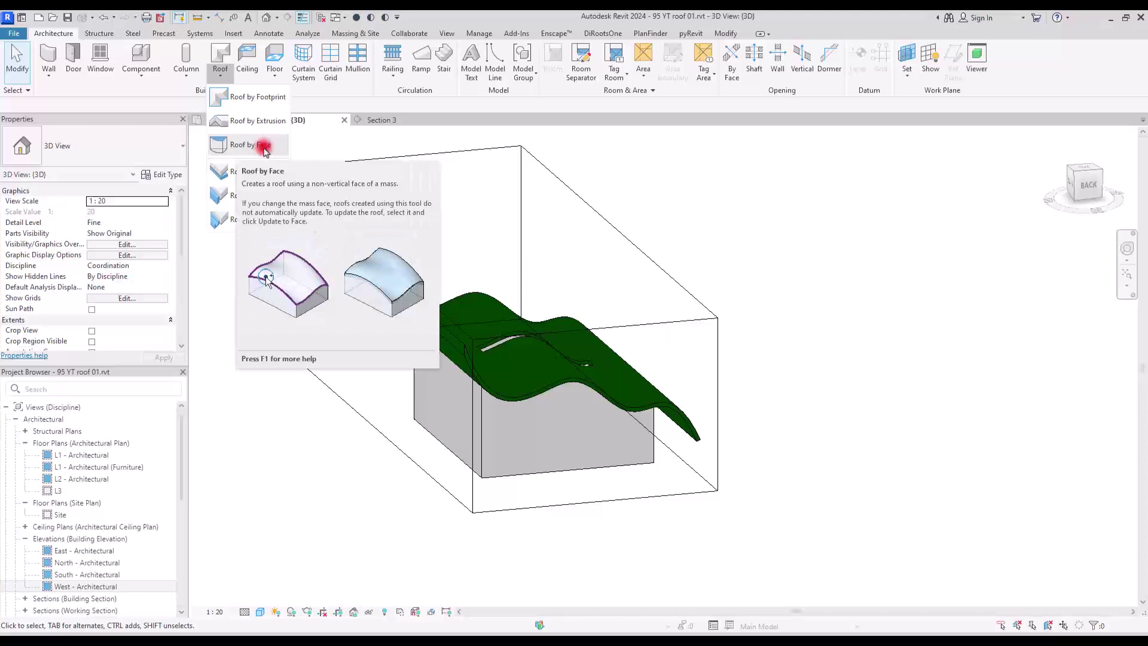
click(376, 113)
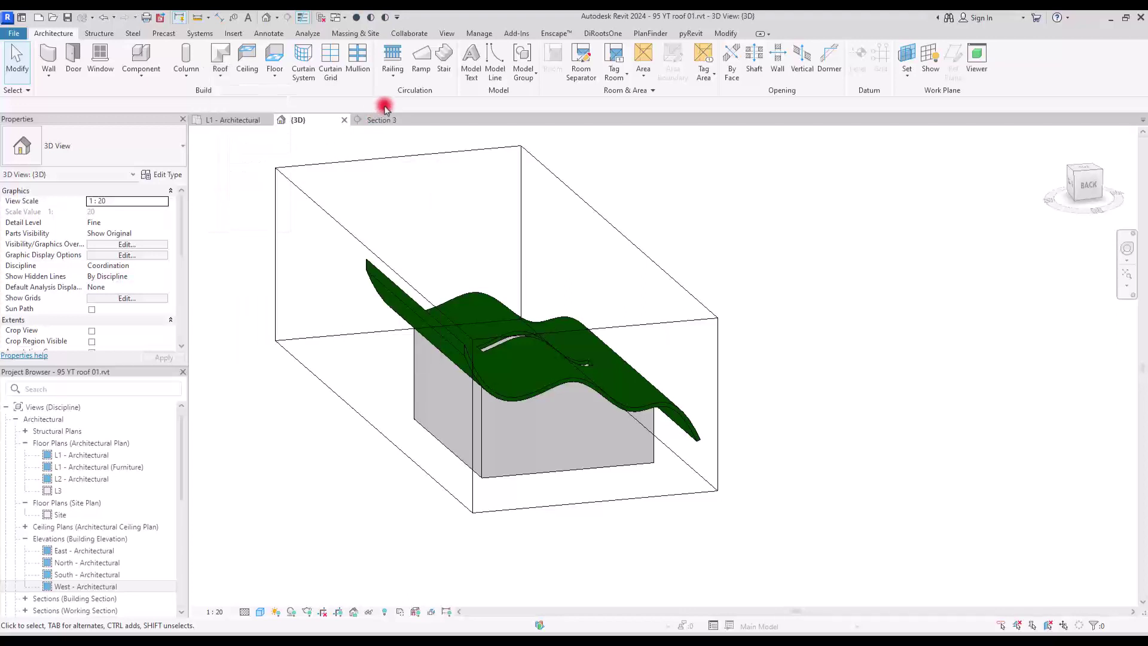
Create a new conceptual mass family and work in its 3D view
click(14, 34)
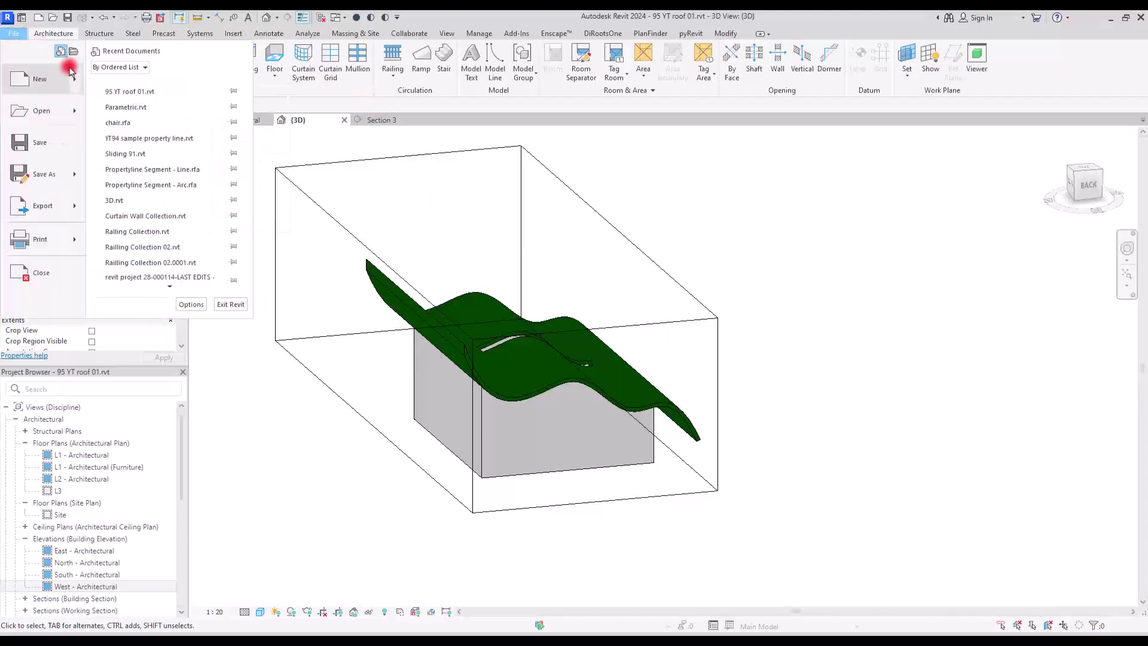
mouse_move(73, 71)
click(151, 159)
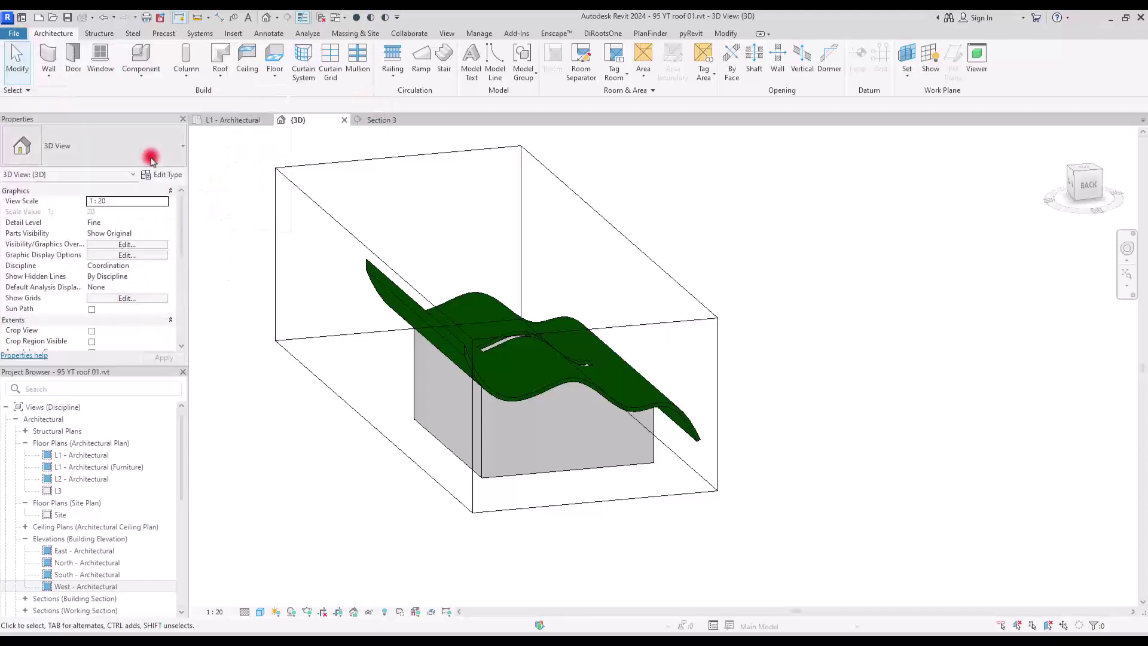
click(421, 110)
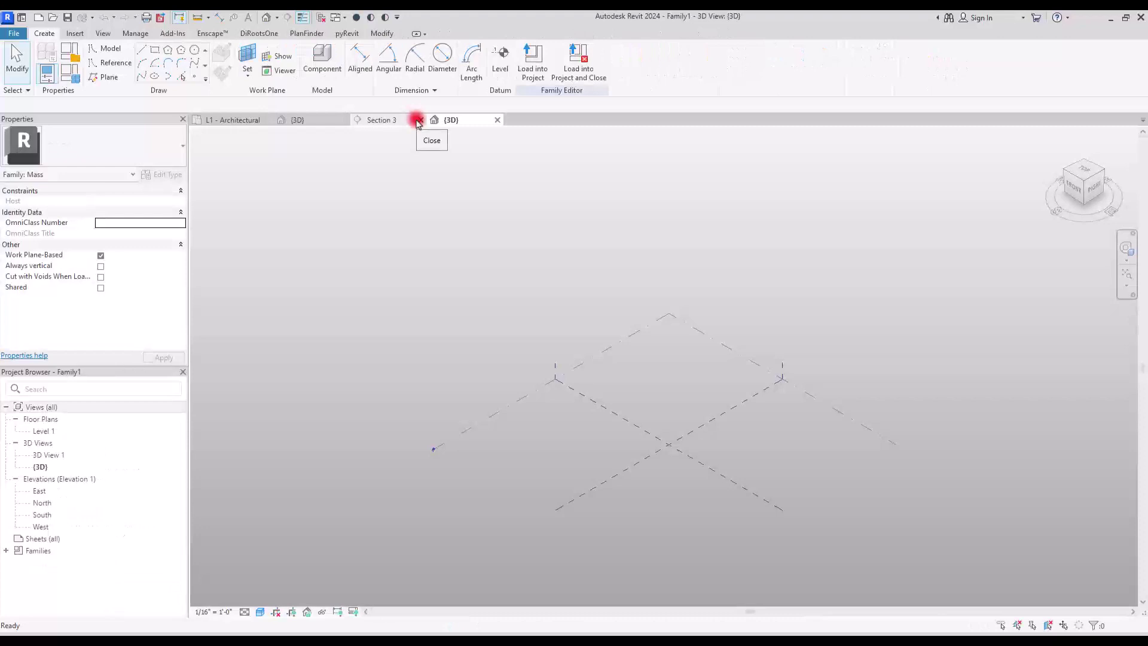
Sketch a rectangle of model lines on Level 1 around the crossing of the reference planes in the mass family
click(154, 49)
scroll(707, 454, up, 5)
click(393, 418)
click(762, 421)
key(Escape)
key(Escape)
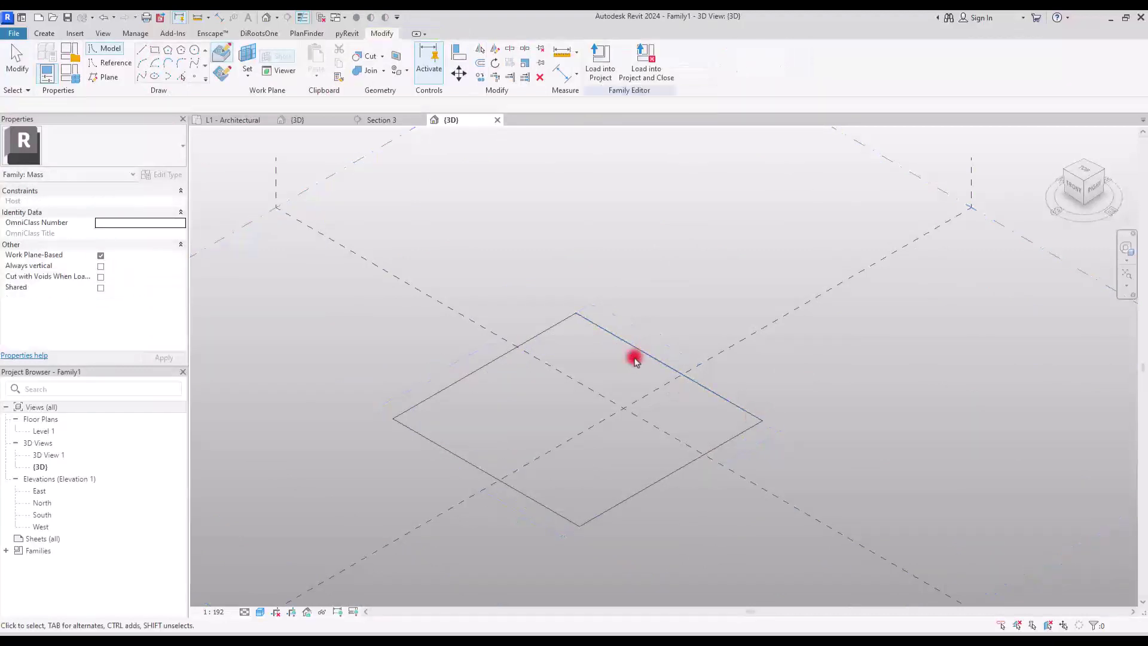
Create a solid form from the closed rectangle and raise its top face to a height of about 47
key(Tab)
click(641, 349)
click(604, 94)
click(622, 128)
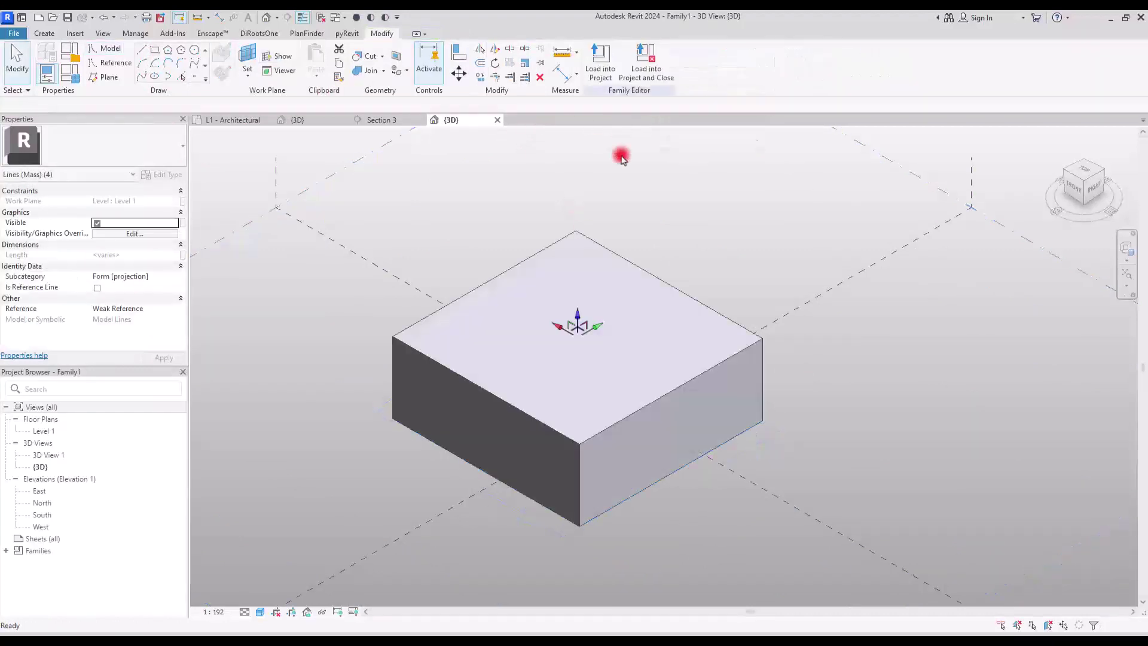
scroll(604, 406, down, 3)
drag(597, 357, 594, 182)
click(708, 210)
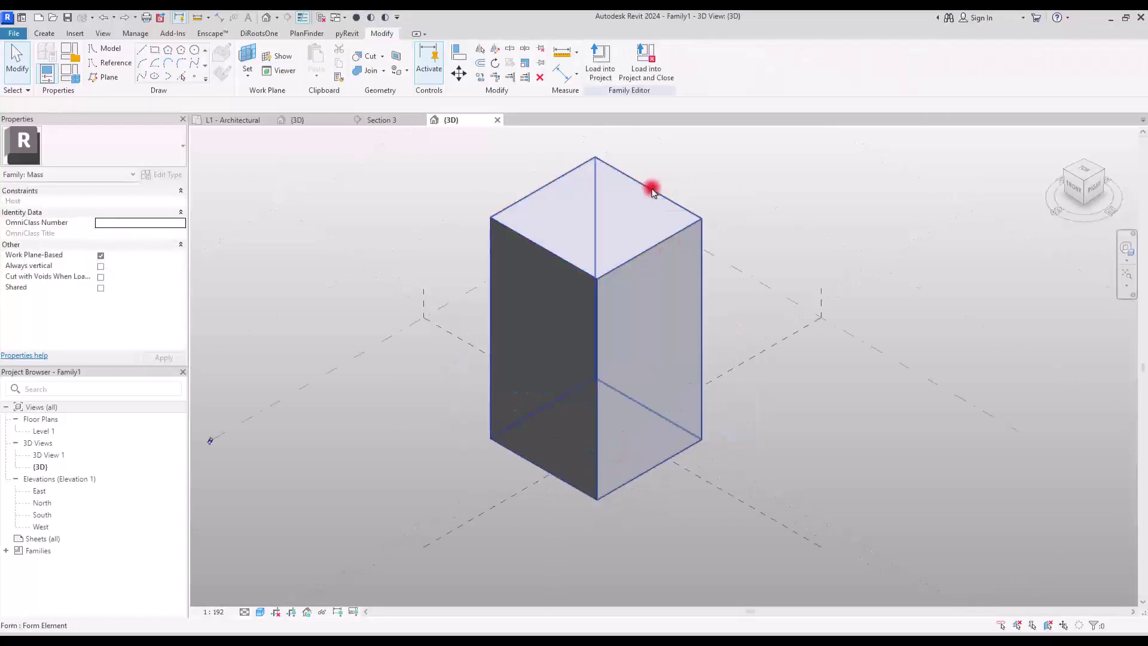
Scale down the mass's top face graphically so that the form tapers upward
click(652, 189)
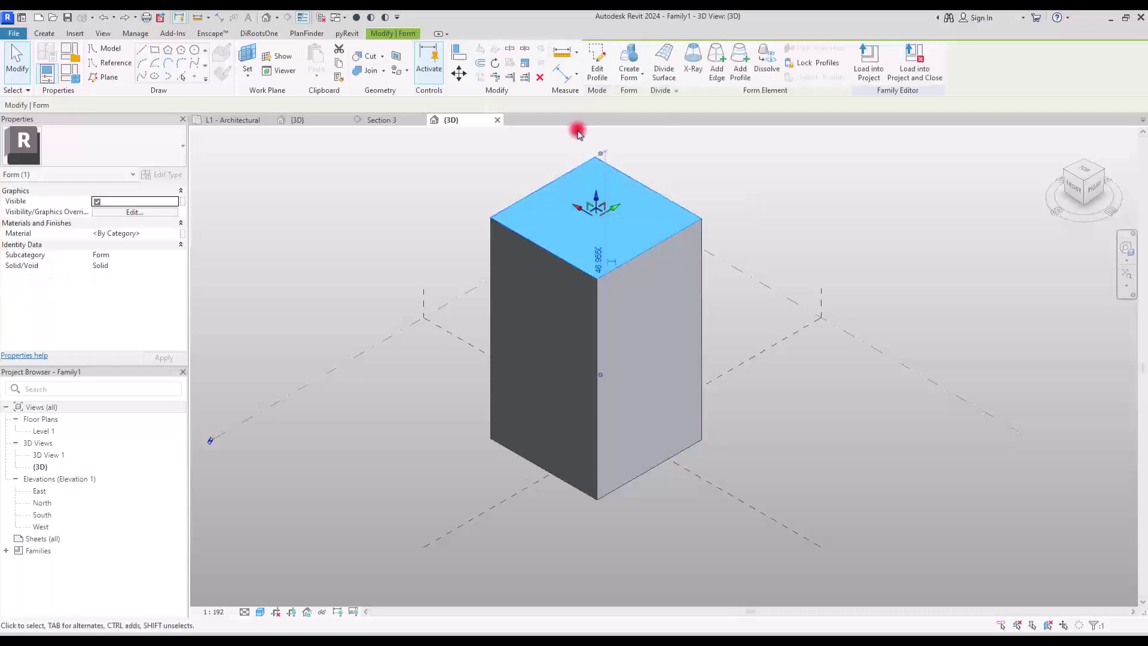
click(525, 63)
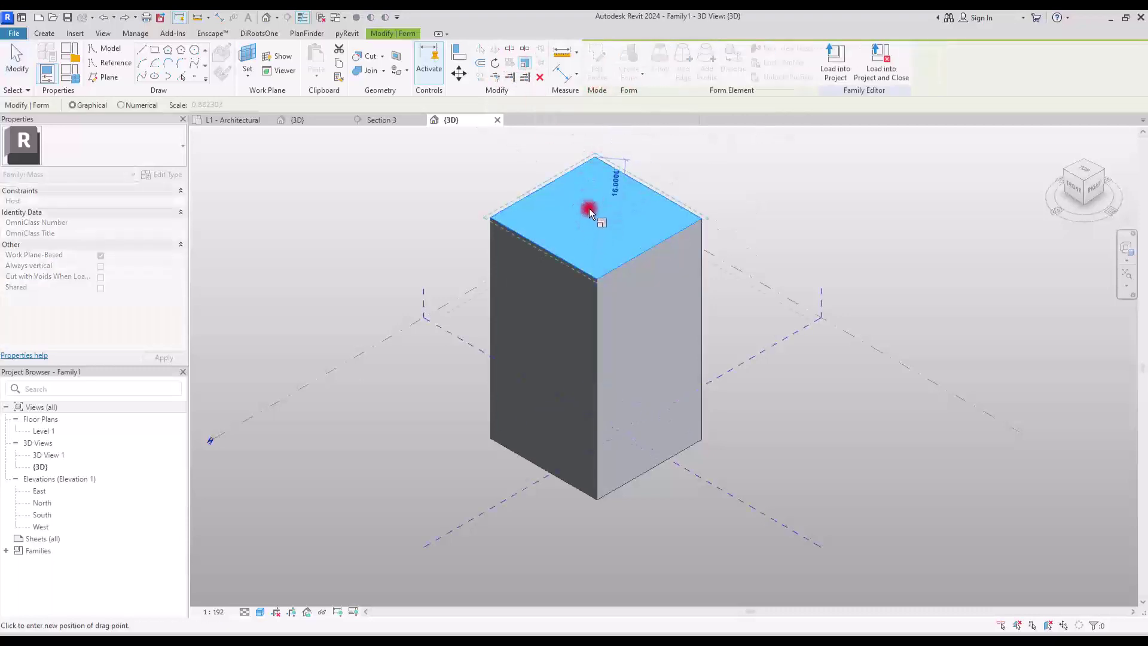
click(559, 224)
key(Escape)
shift+middle_drag(513, 397, 658, 299)
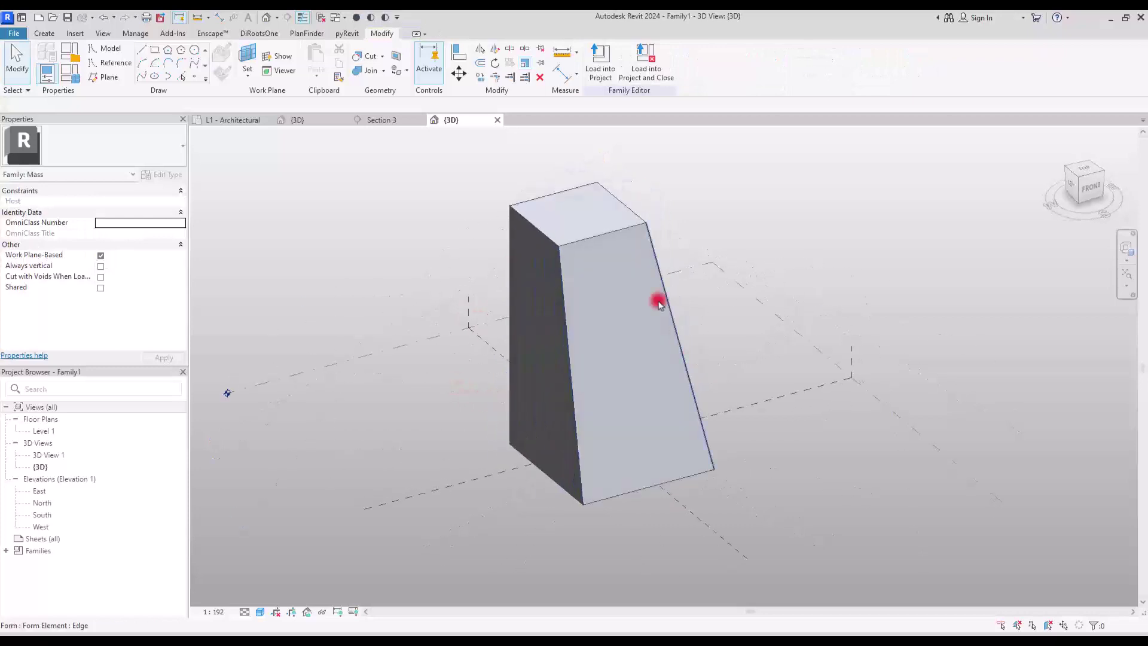
Move individual top corners of the mass to different heights to make a warped, sloping top face
click(642, 223)
drag(647, 205, 651, 230)
click(599, 183)
ctrl+click(558, 246)
ctrl+click(598, 179)
click(508, 200)
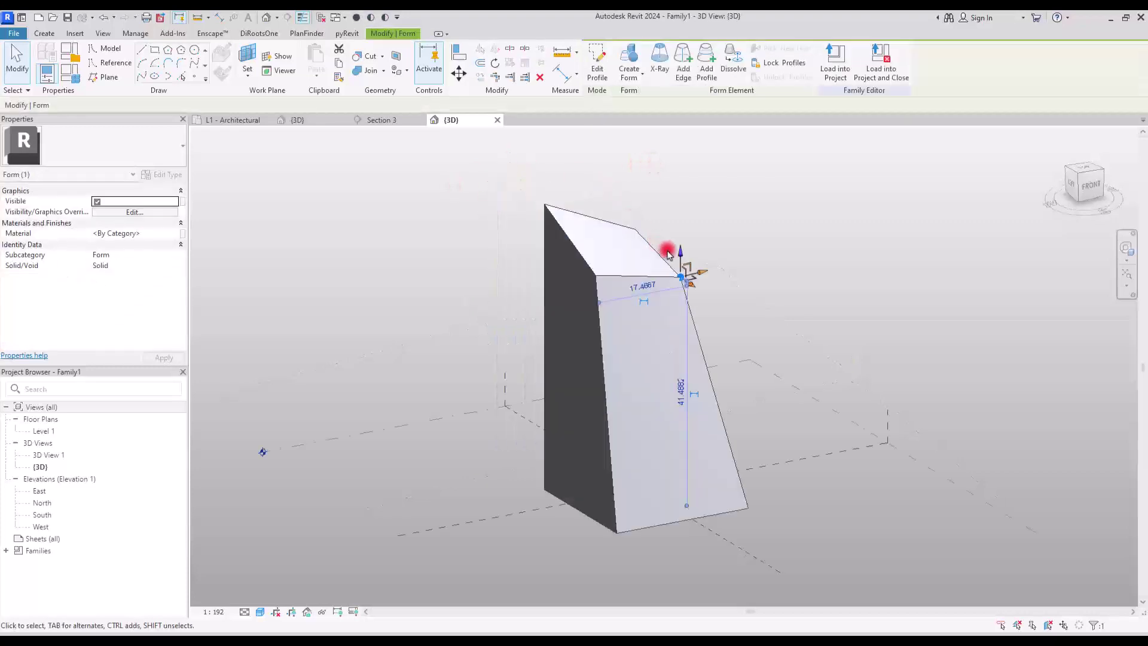
drag(668, 255, 681, 198)
Load the mass family into the roof project and place one instance on the L1 plan, clear of the existing buildings
click(765, 232)
shift+middle_drag(764, 232, 937, 317)
scroll(937, 317, up, 3)
click(600, 60)
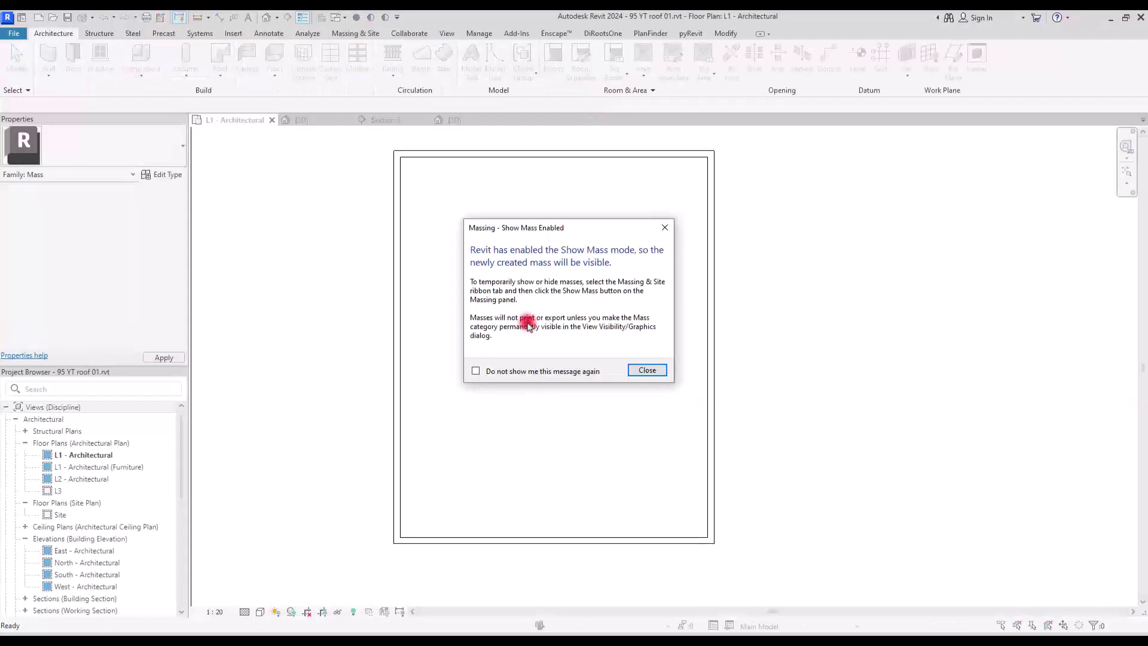
click(644, 372)
scroll(466, 384, down, 3)
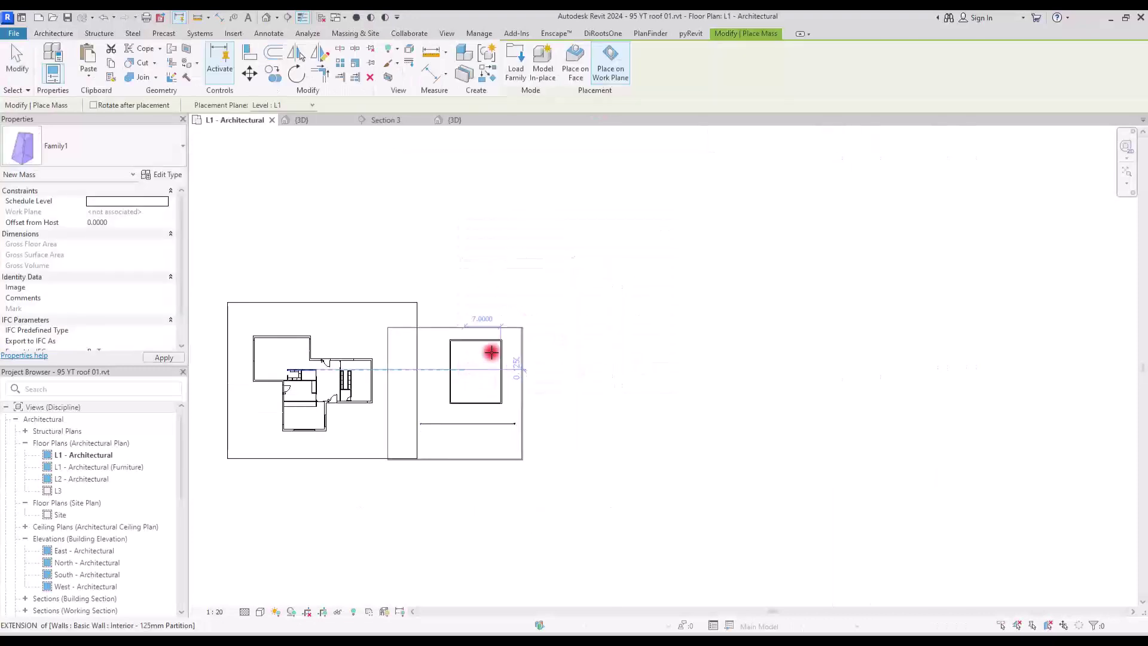
click(634, 260)
key(Escape)
Isolate the placed mass in the project's 3D view and hide the section box outline
scroll(651, 239, up, 2)
click(640, 222)
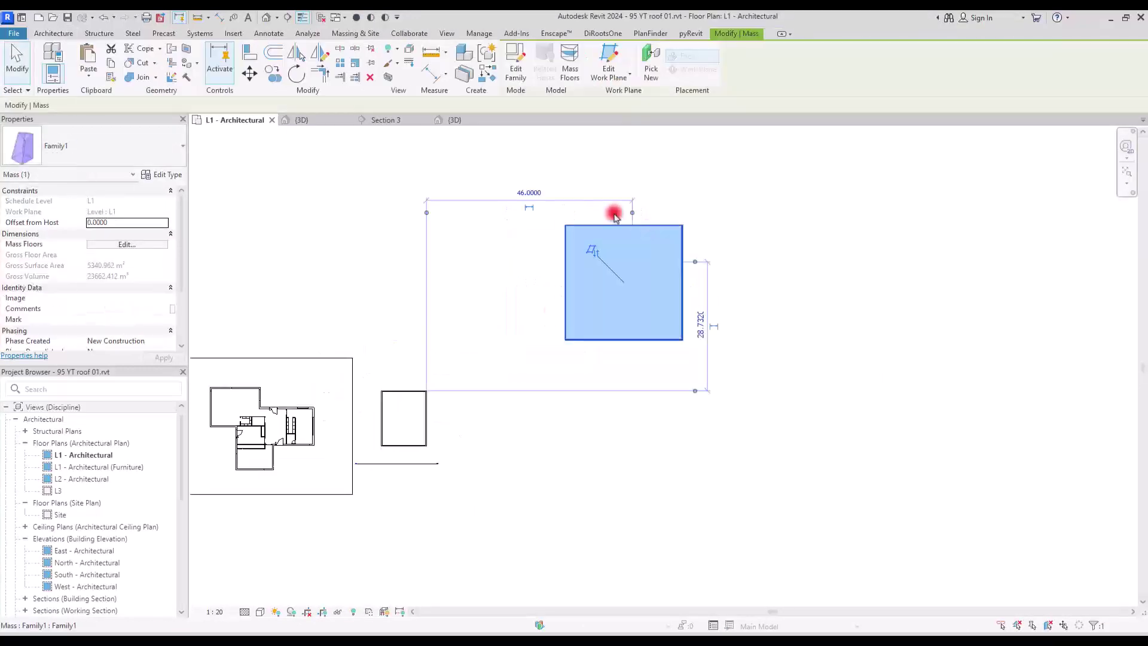
key(ctrl+Tab)
click(487, 260)
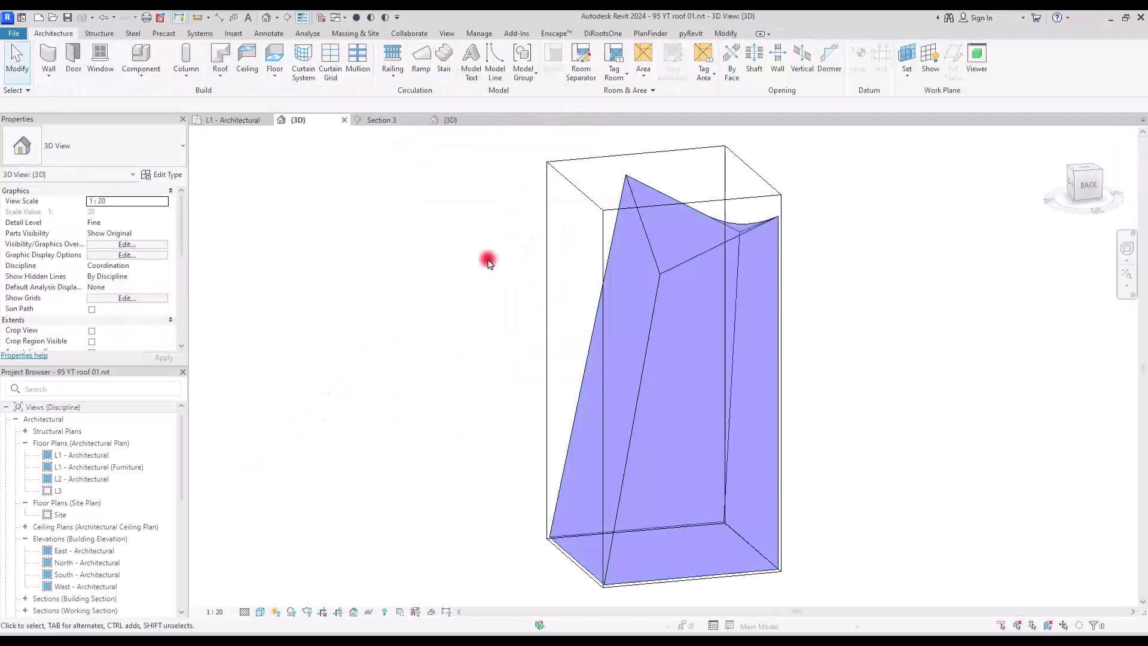
shift+middle_drag(554, 365, 825, 331)
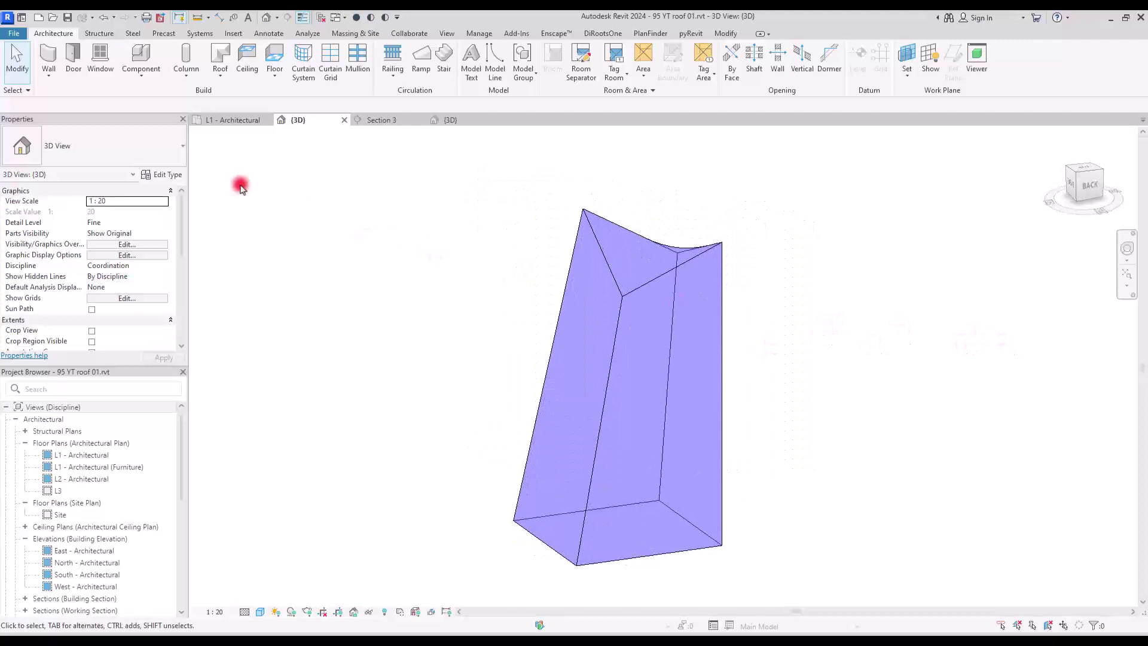
Create a Generic - 225mm Roof by Face on the mass's warped top face, with reference level L3
click(220, 82)
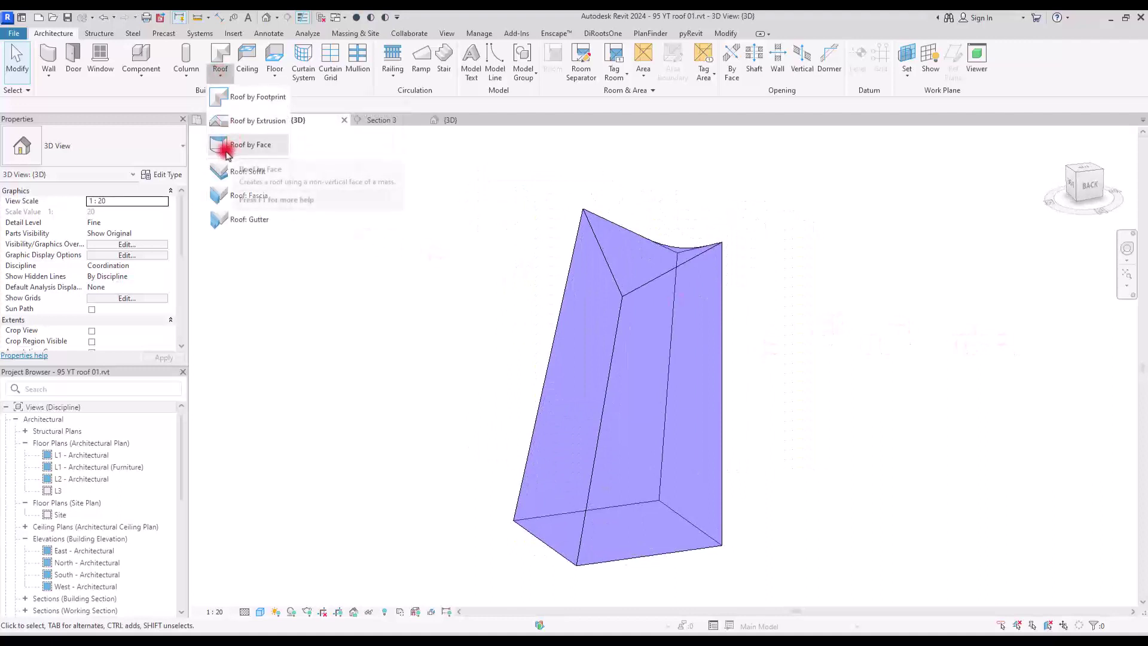
click(270, 148)
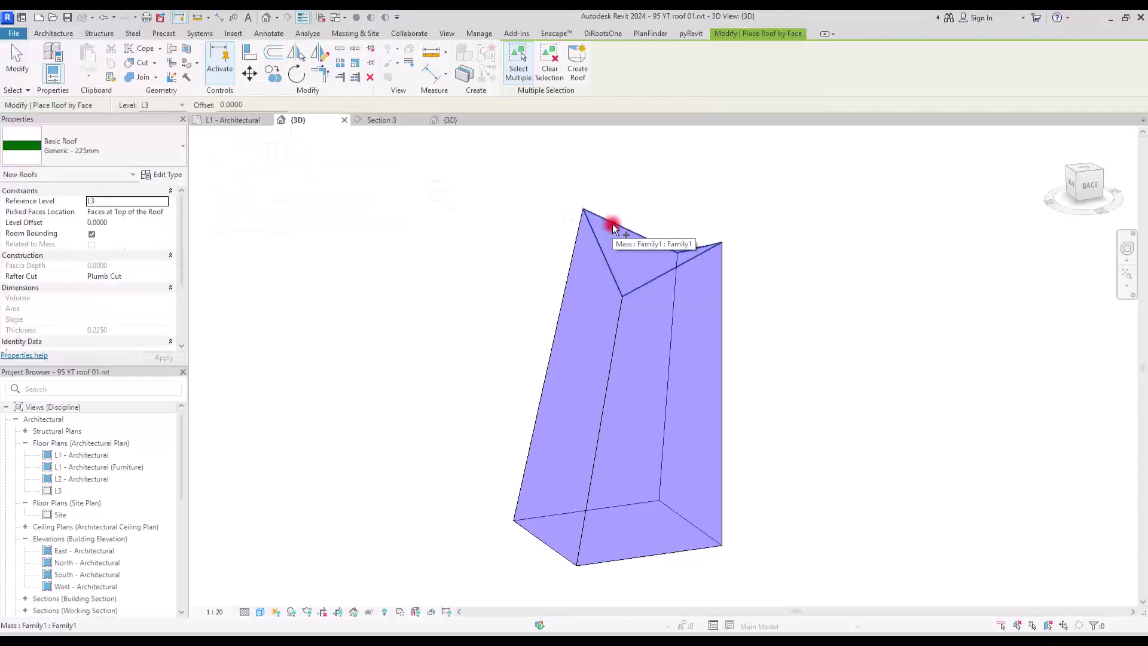
click(517, 75)
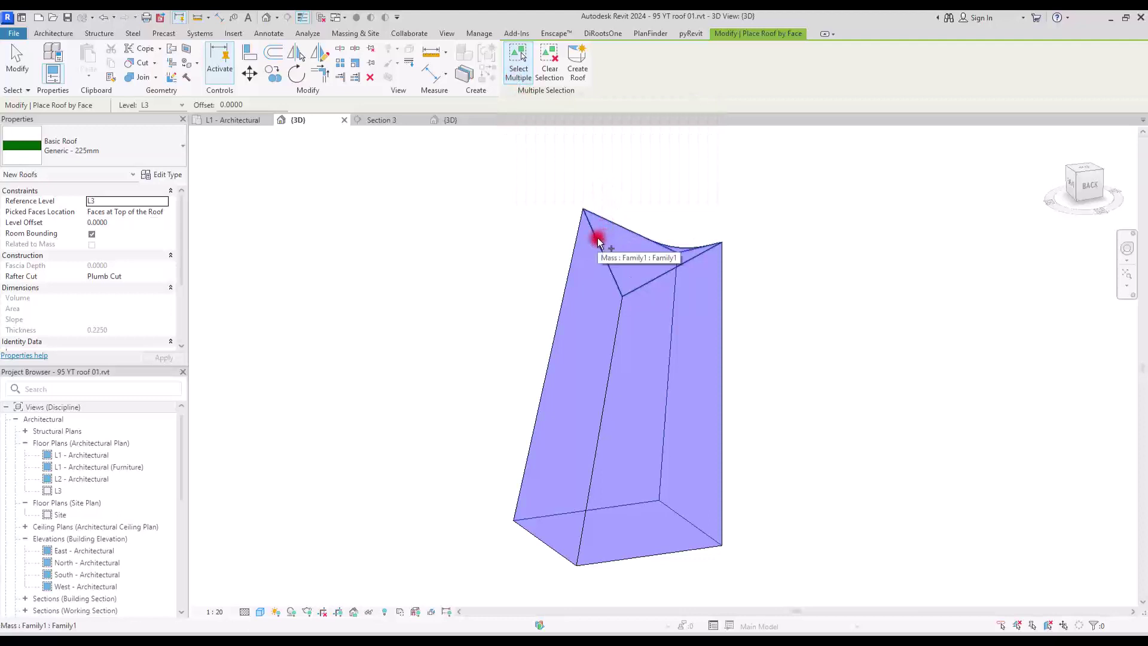
click(598, 242)
shift+middle_drag(774, 246, 731, 275)
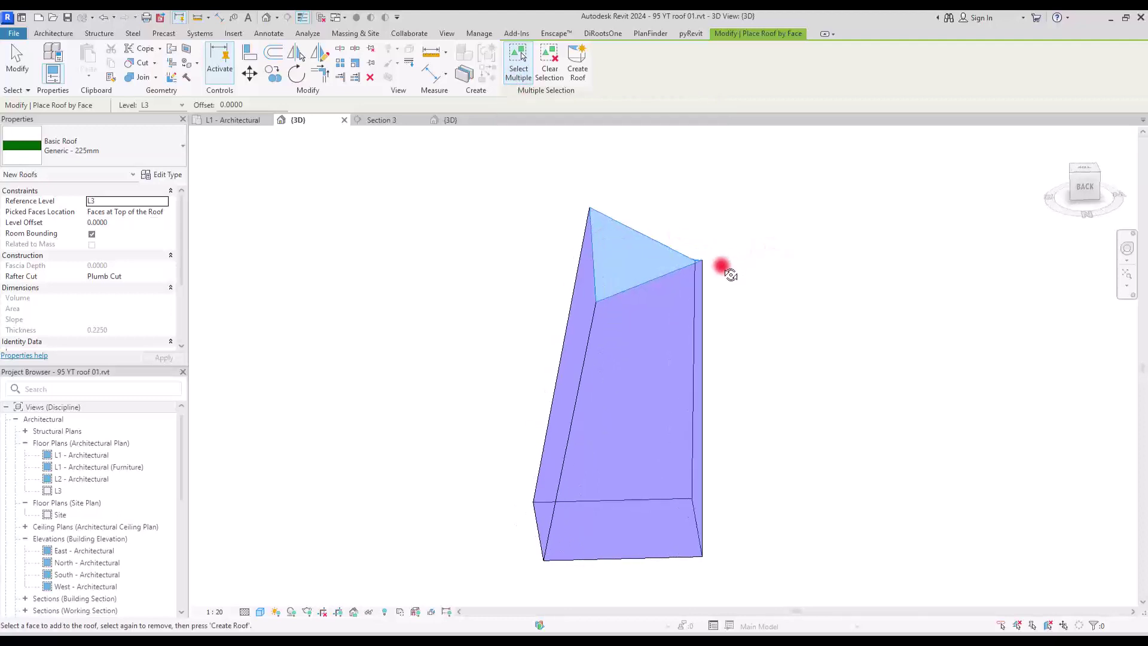
click(574, 63)
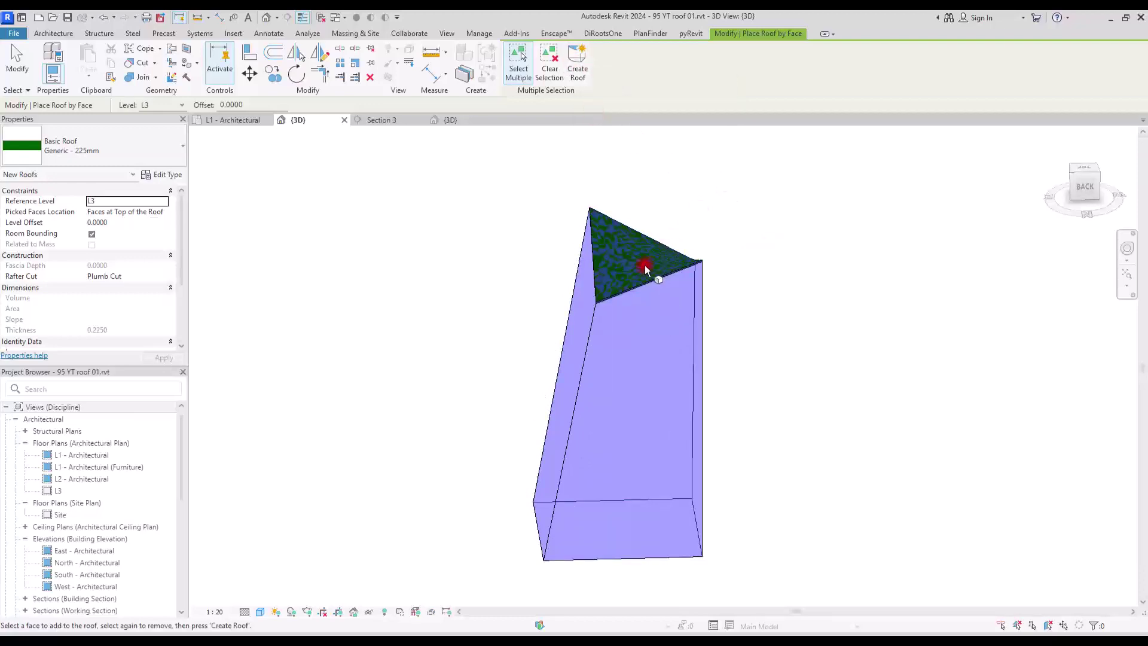
key(Escape)
Inspect the face-based roof's lower edge and type properties up close where it meets the mass
scroll(615, 303, up, 1)
scroll(615, 303, up, 4)
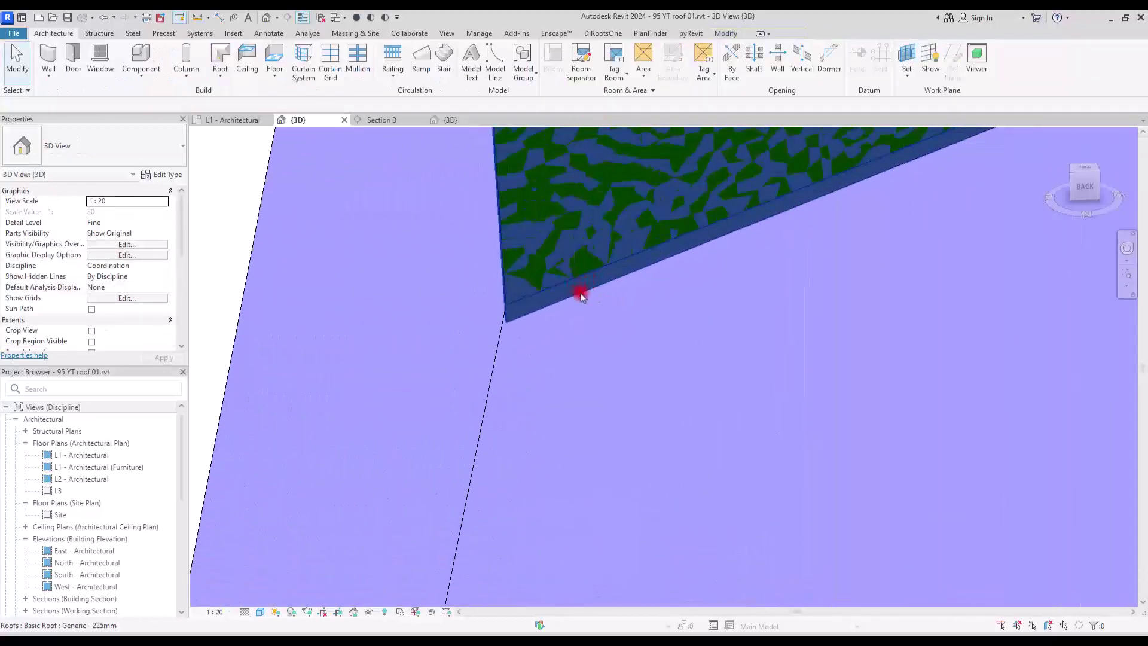
click(580, 297)
click(12, 130)
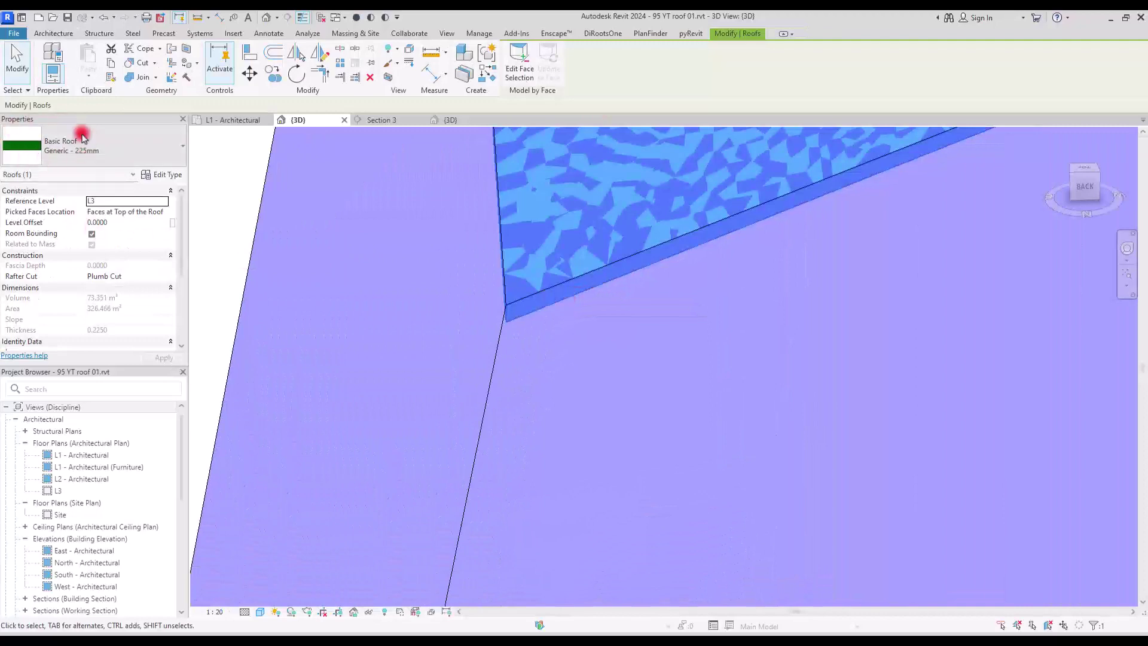
click(257, 243)
scroll(570, 372, down, 5)
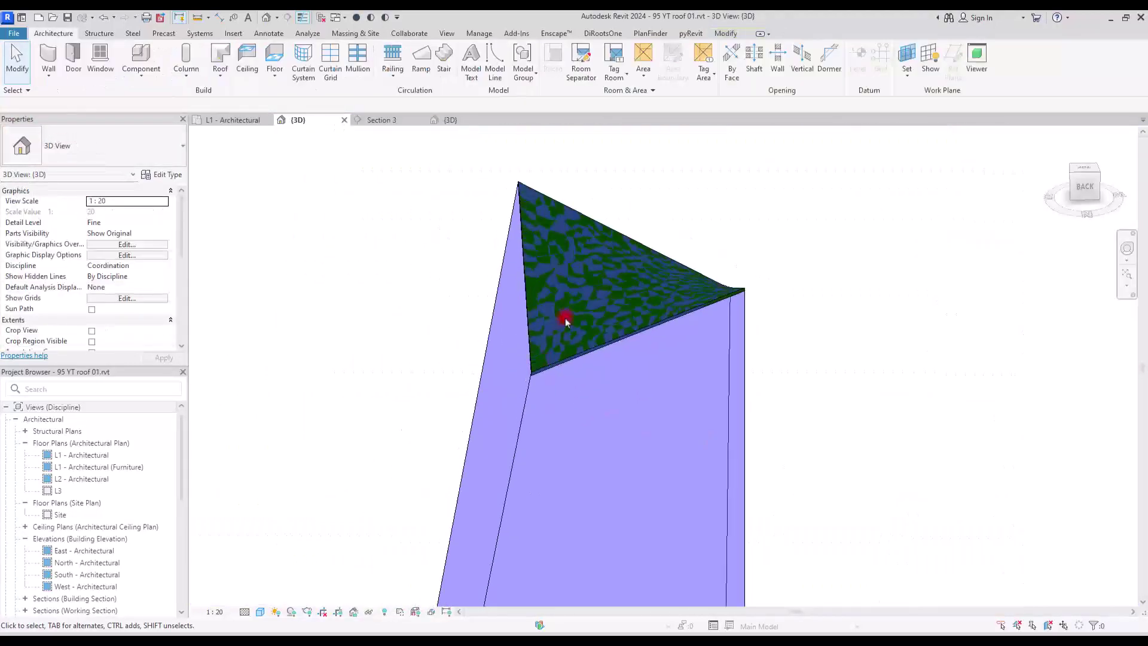
Extend the face-based roof's edges outward beyond the mass to form overhangs
shift+middle_drag(556, 336, 615, 210)
click(615, 211)
shift+middle_drag(457, 280, 514, 302)
drag(477, 276, 616, 336)
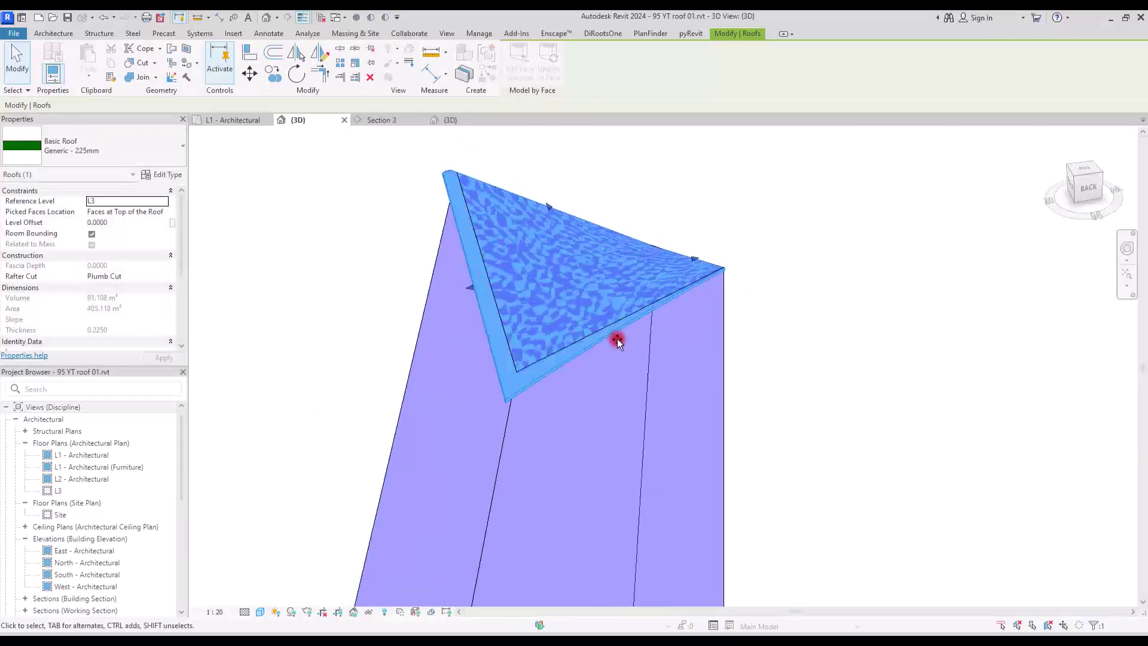
drag(547, 209, 534, 196)
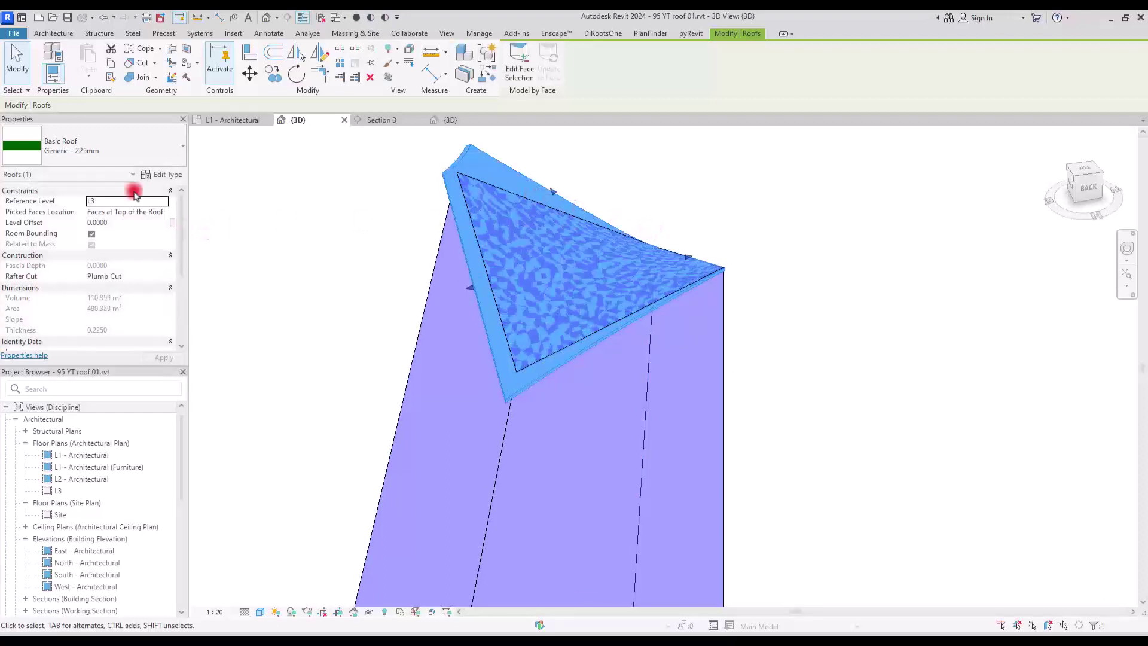
Change the face-based roof's type to M_Steel Truss - Insulation on Metal Deck - EPDM
click(123, 157)
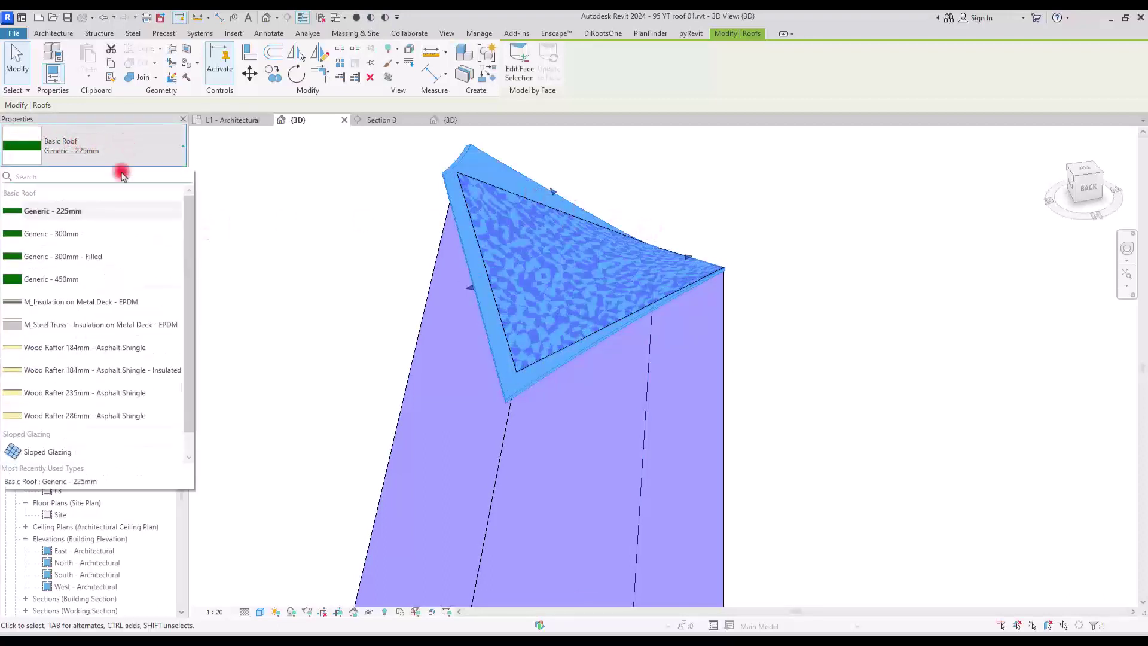
click(69, 325)
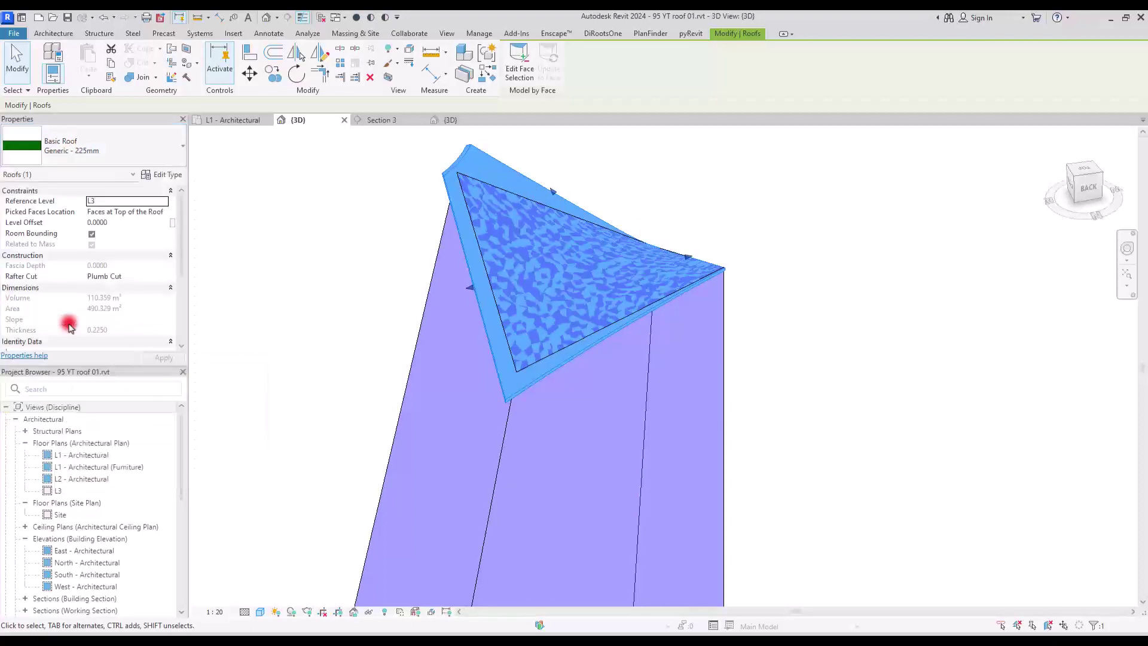
click(392, 206)
shift+middle_drag(531, 184, 525, 174)
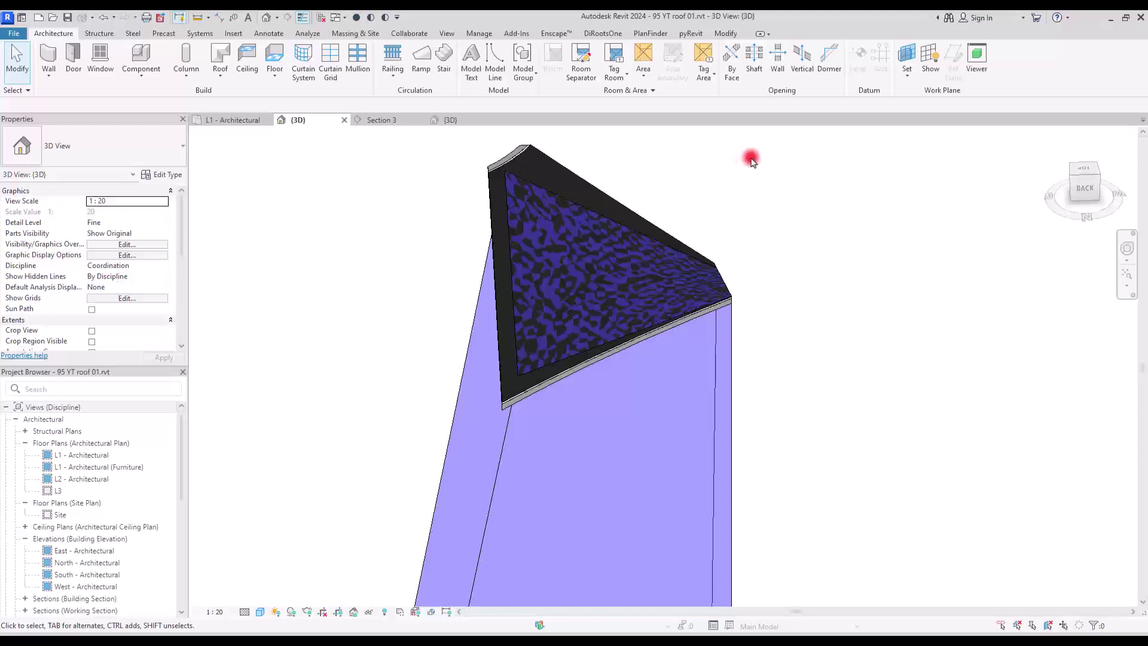
Hide the conceptual mass so only the face-based roof is displayed, and inspect the roof from several sides
click(347, 36)
click(70, 55)
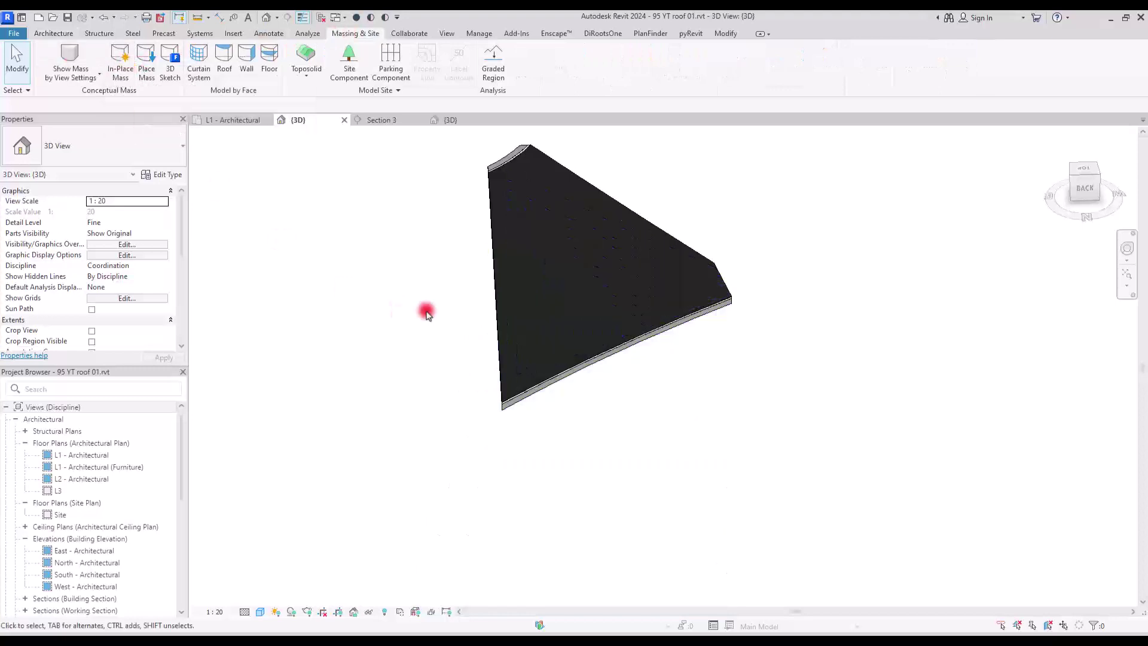
shift+middle_drag(439, 323, 634, 402)
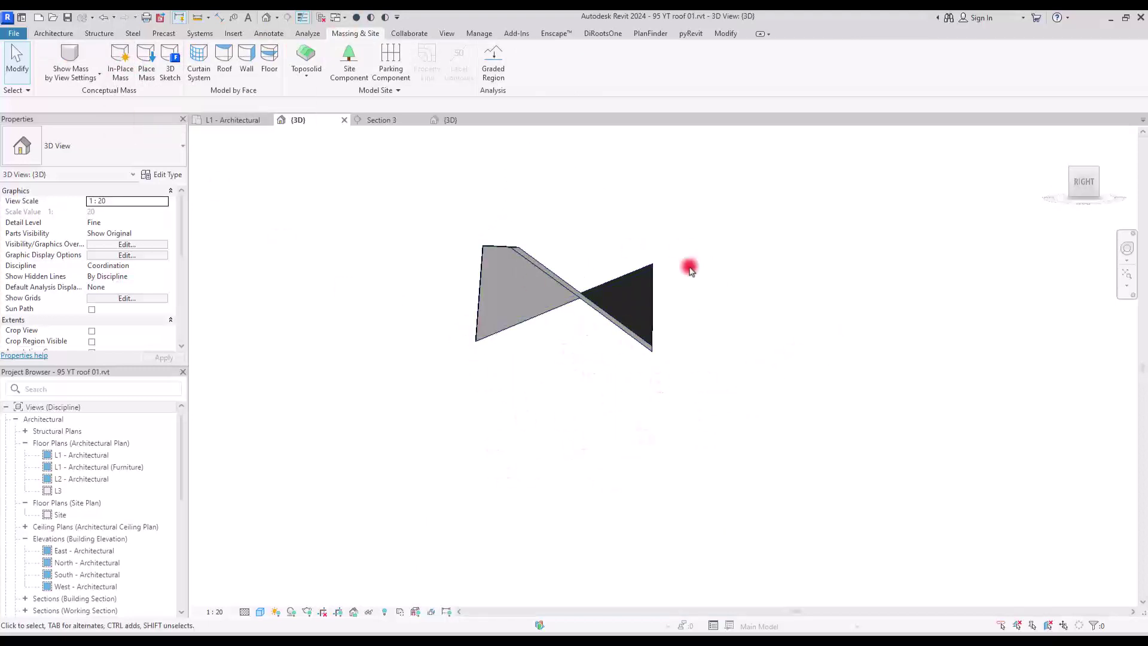
shift+middle_drag(554, 281, 369, 288)
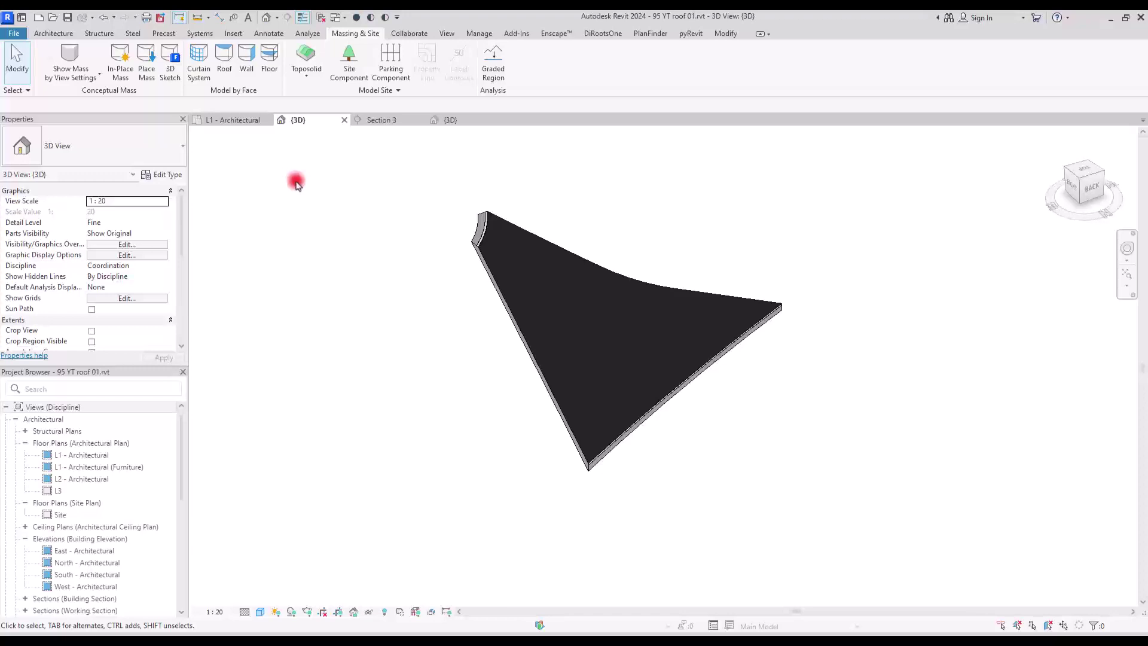
Start an in-place model in the Roofs category with the default name and look over the available solid and void form tools
click(53, 33)
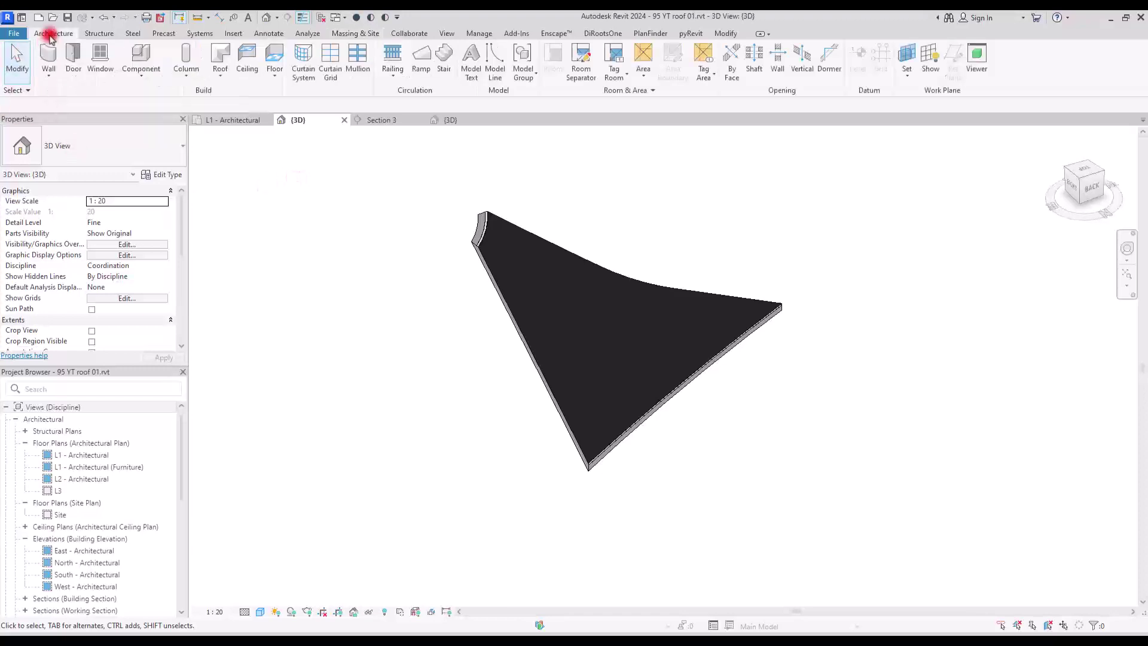
click(149, 76)
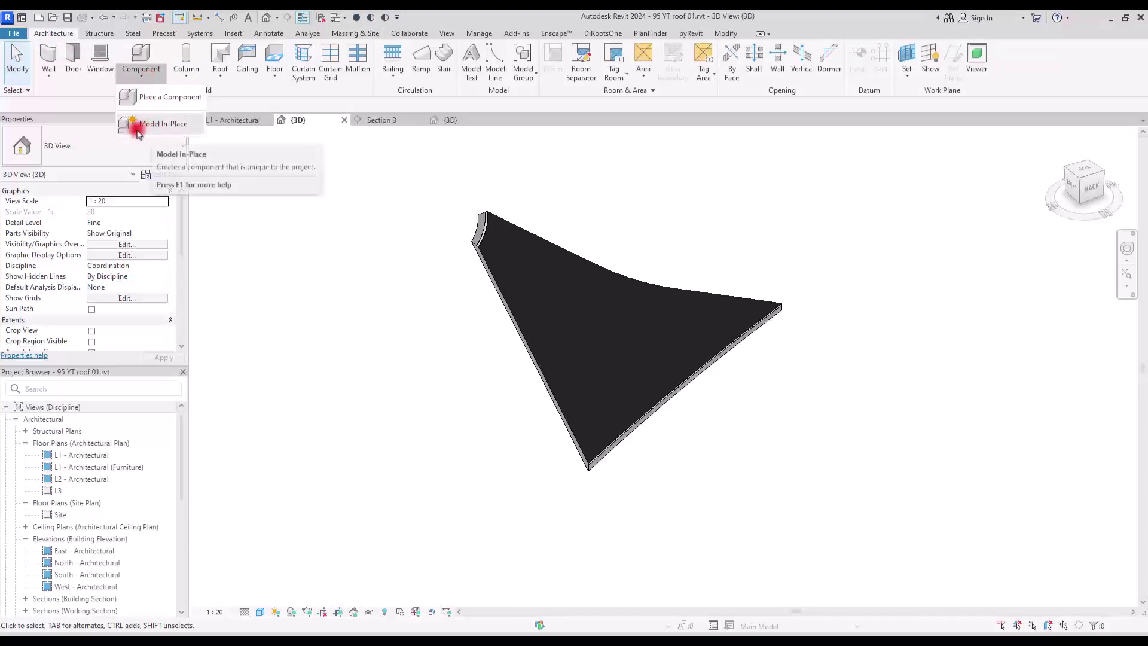
click(182, 124)
drag(581, 154, 582, 218)
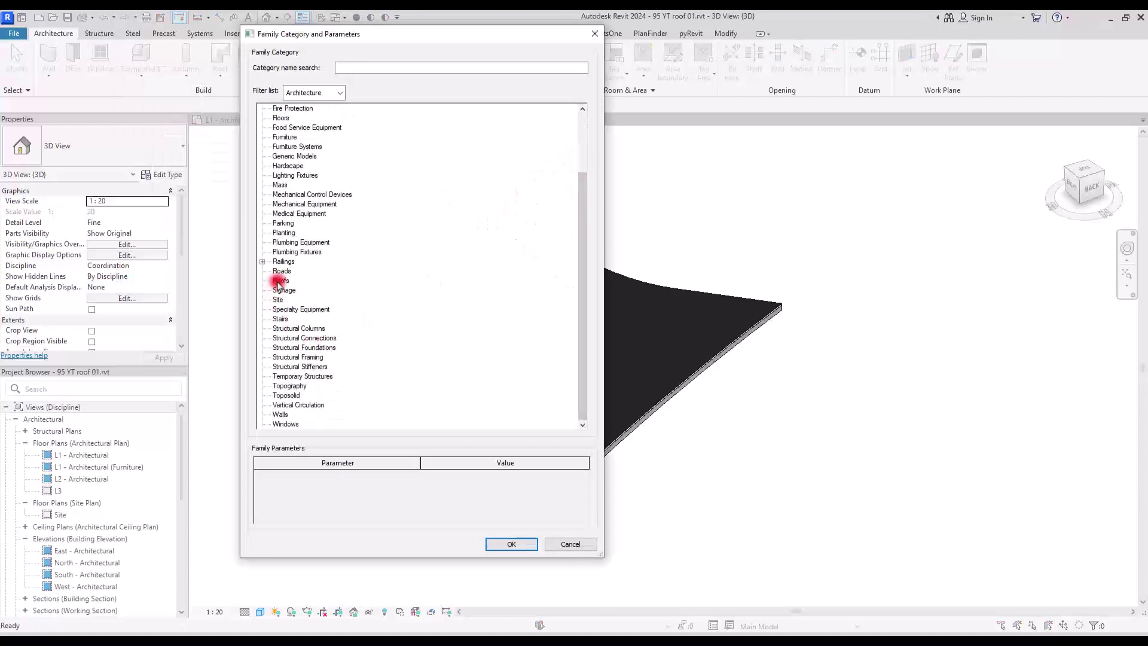
click(512, 544)
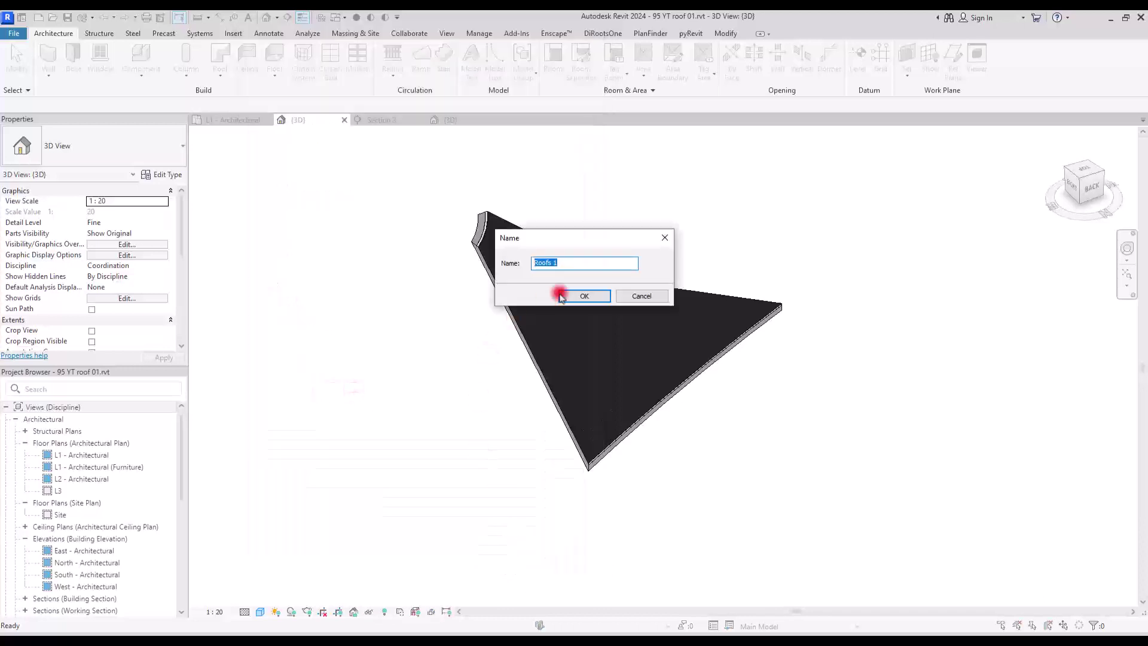
click(586, 296)
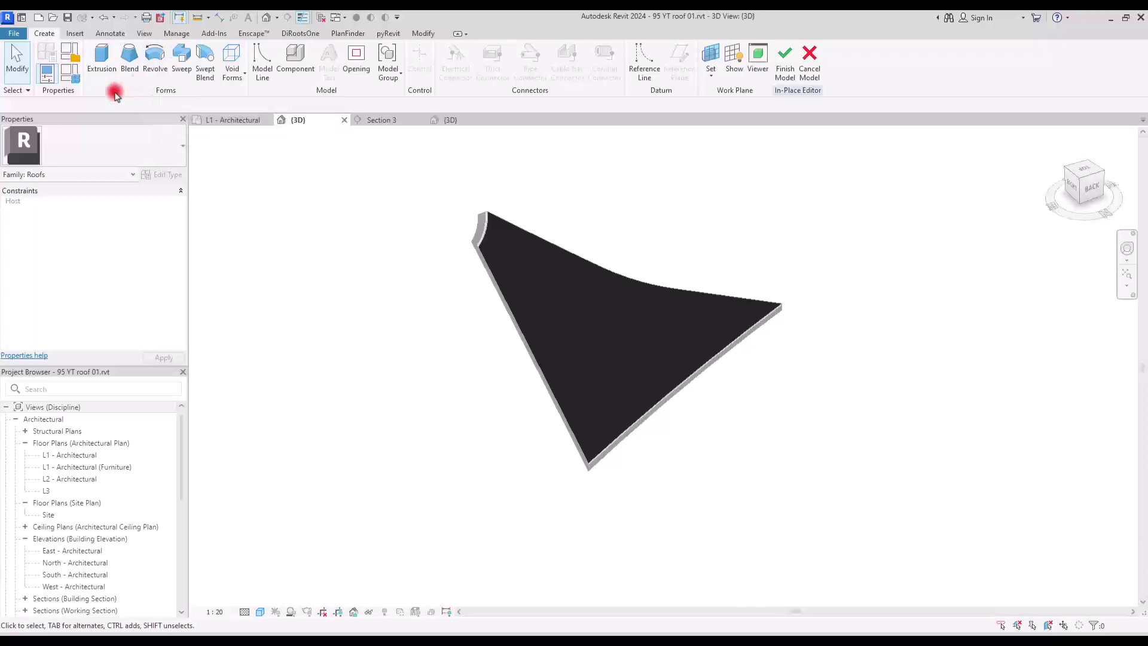
click(235, 78)
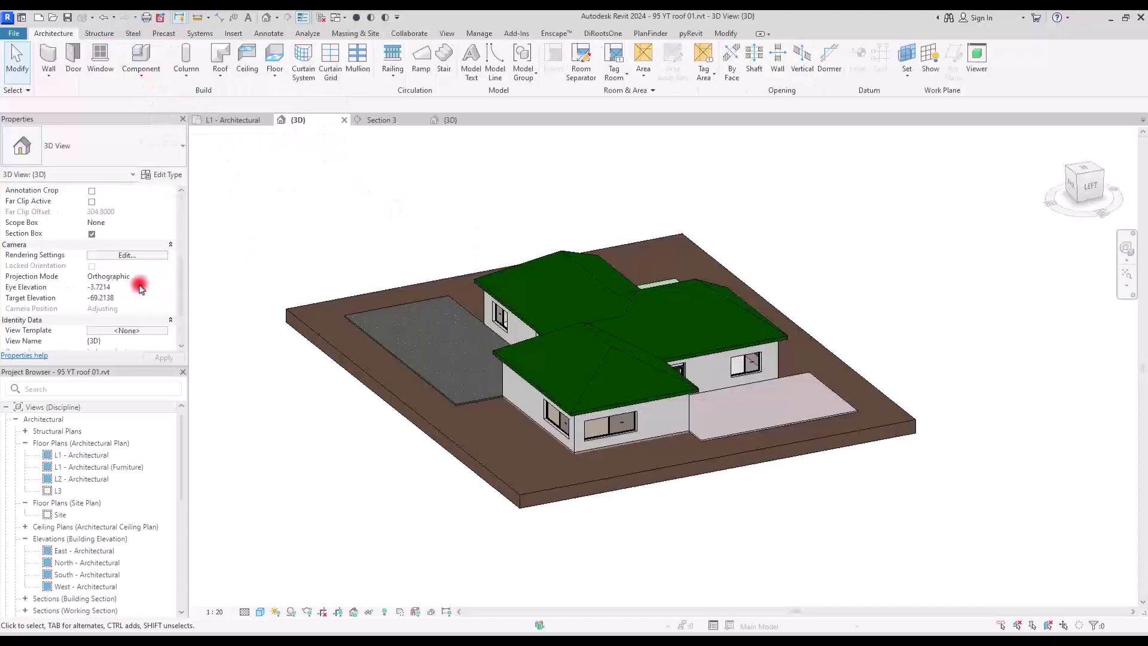
Turn off the 3D view's section box and bring all the project's roofs into view
scroll(98, 310, down, 3)
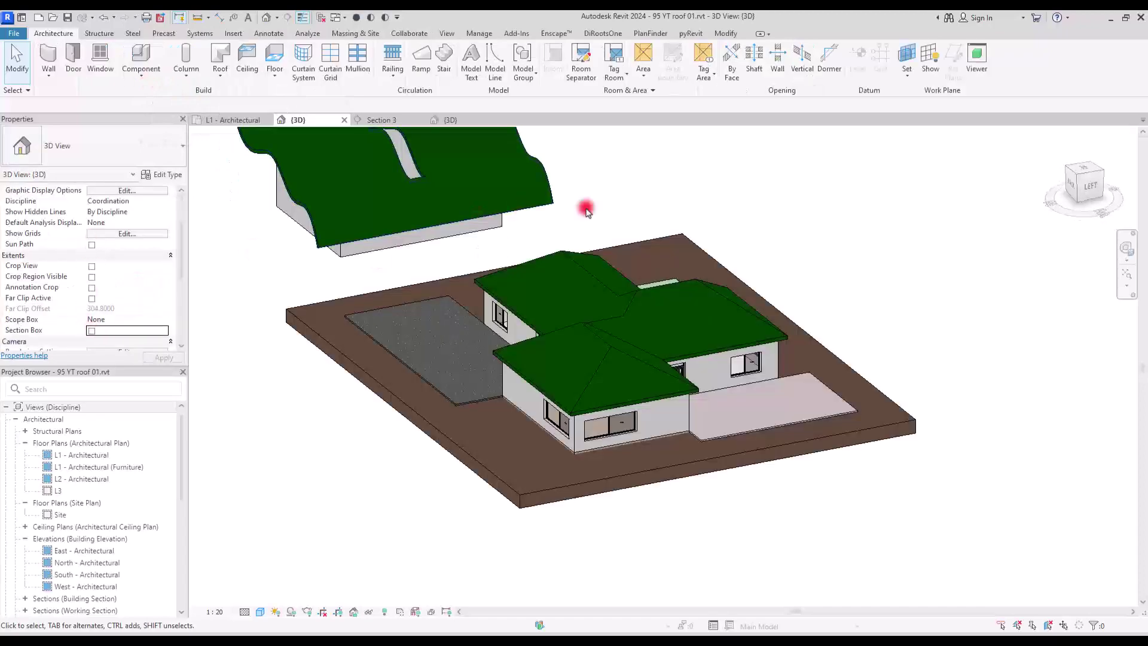
scroll(489, 399, down, 3)
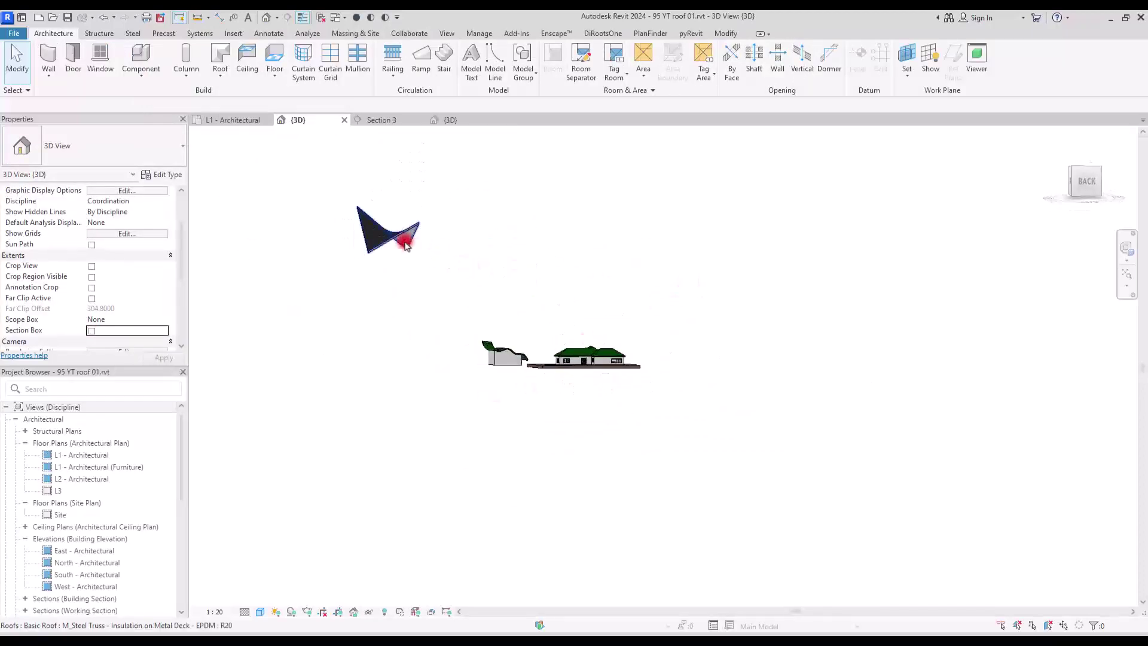
Set the face-based roof's reference level to L1 and lower the roof in stages to a level offset of -30
click(389, 236)
scroll(144, 263, up, 3)
click(163, 201)
click(91, 211)
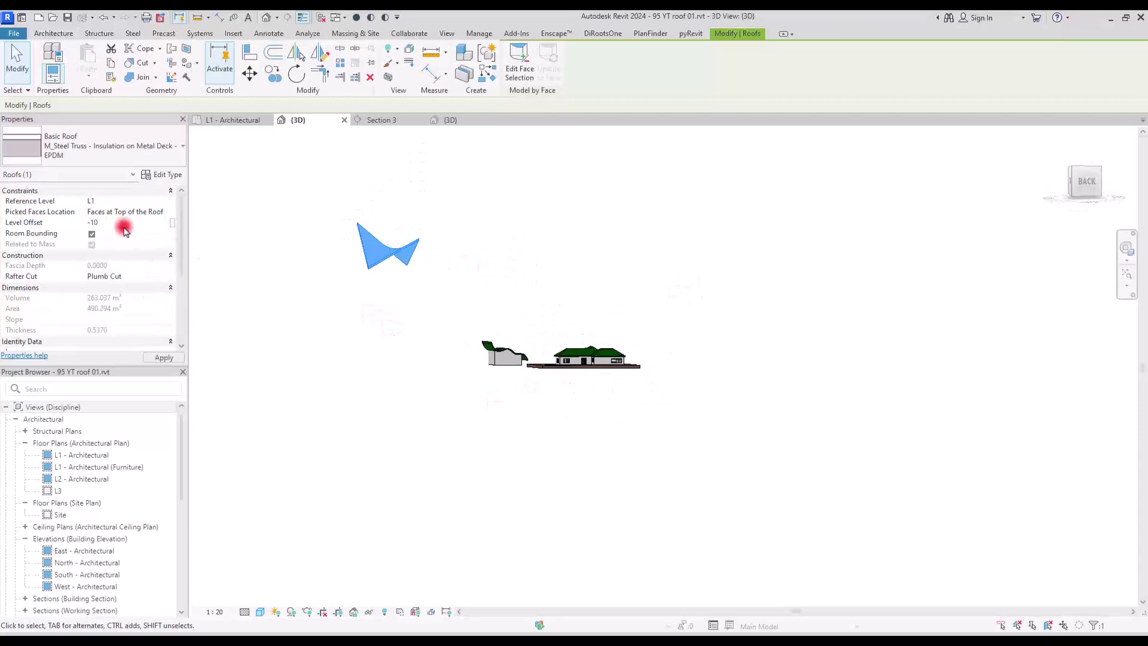
click(124, 226)
text(-20)
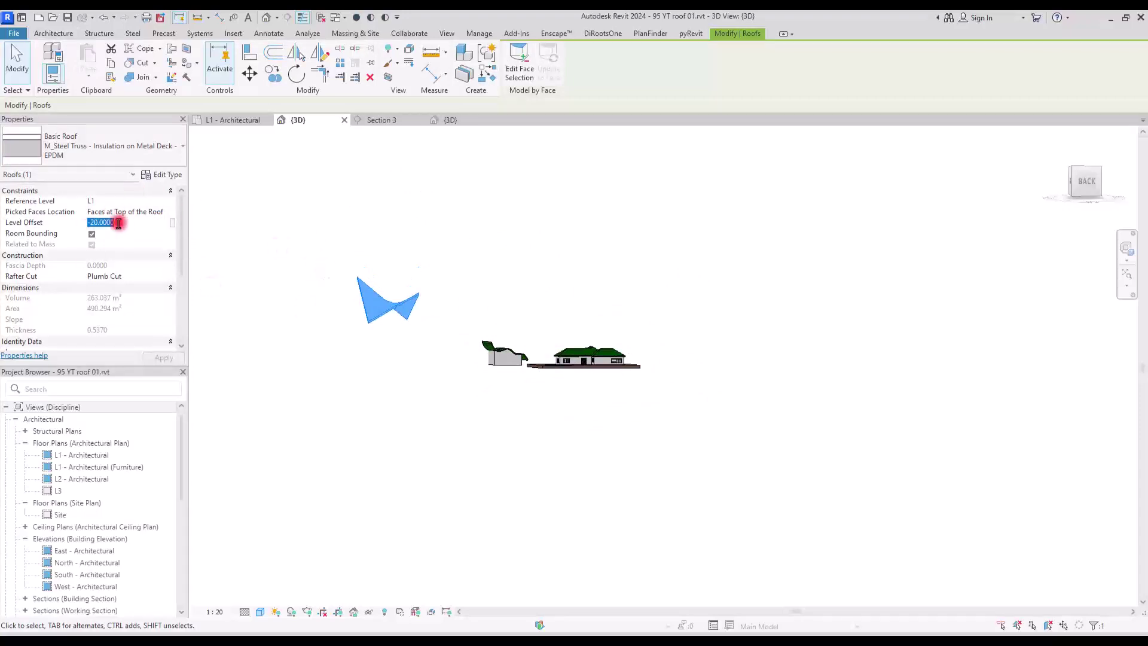
click(484, 224)
shift+middle_drag(484, 224, 538, 388)
click(658, 282)
click(895, 346)
shift+middle_drag(895, 346, 419, 413)
click(419, 413)
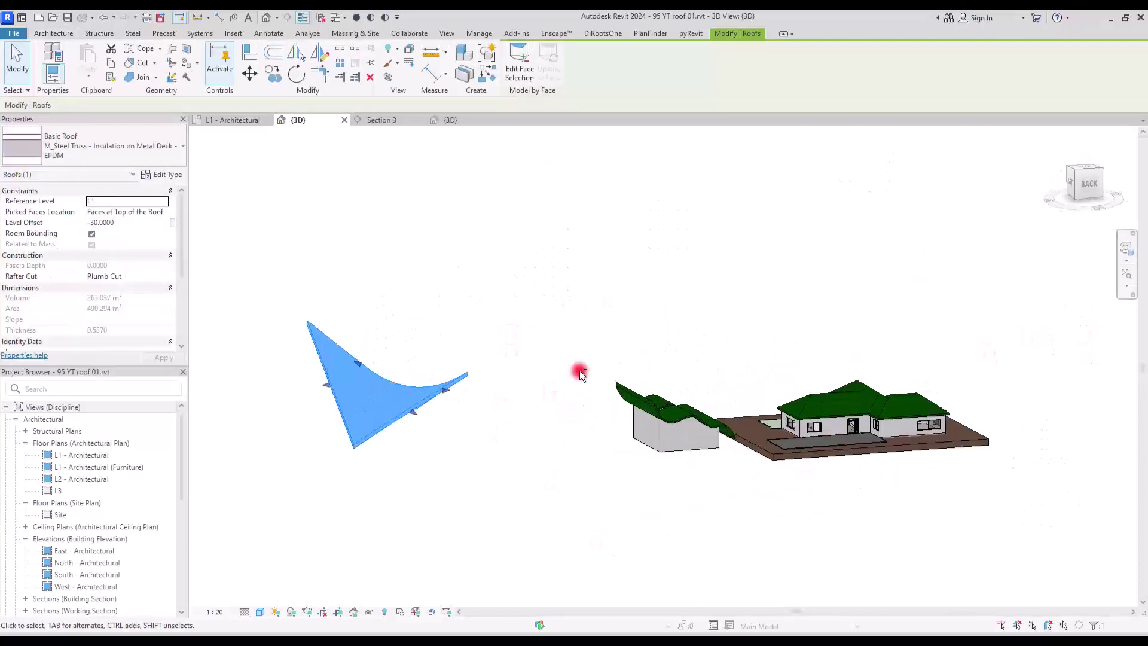
Change the lowered face-based roof's type to a Generic basic roof matching the green of the other roofs
shift+middle_drag(579, 371, 464, 369)
drag(464, 369, 597, 353)
click(108, 146)
click(66, 219)
click(412, 293)
mouse_move(412, 293)
shift+middle_down()
mouse_move(608, 357)
mouse_move(687, 284)
mouse_move(907, 402)
mouse_move(635, 450)
shift+middle_up()
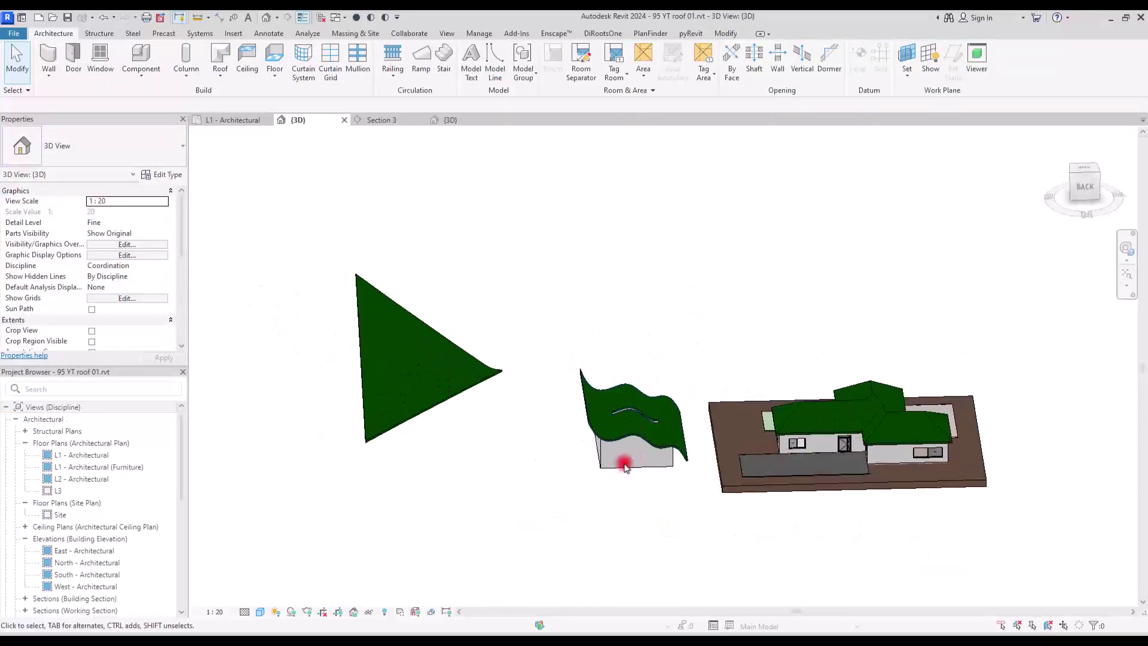
Examine the footprint, extruded and face-based roofs together from different sides and distances
click(622, 465)
click(614, 498)
mouse_move(615, 498)
shift+middle_down()
mouse_move(558, 505)
mouse_move(657, 519)
mouse_move(635, 468)
mouse_move(600, 510)
mouse_move(1051, 500)
mouse_move(781, 533)
shift+middle_up()
click(636, 468)
scroll(782, 533, up, 5)
scroll(587, 288, down, 3)
click(604, 223)
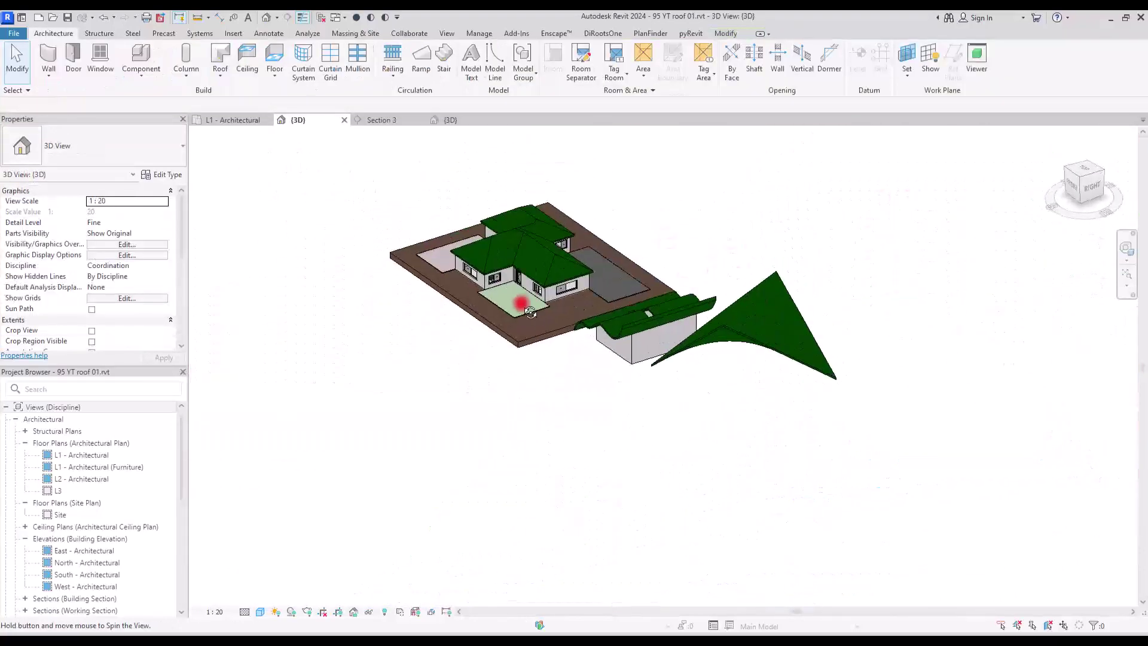